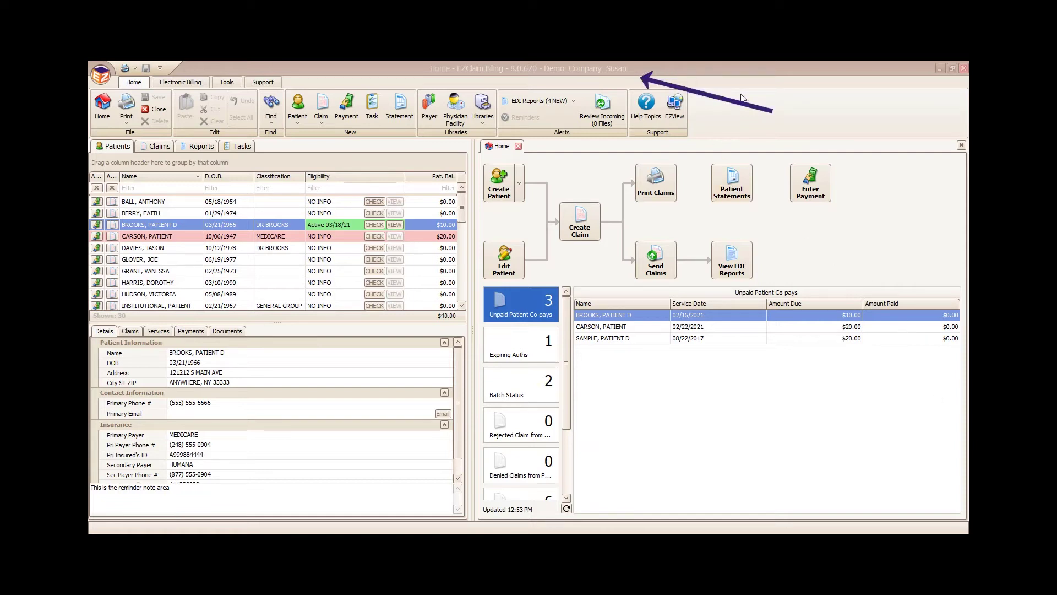
Step: Browse the File, Electronic Billing, Tools and Support ribbon commands, then return to Home
left_click(101, 75)
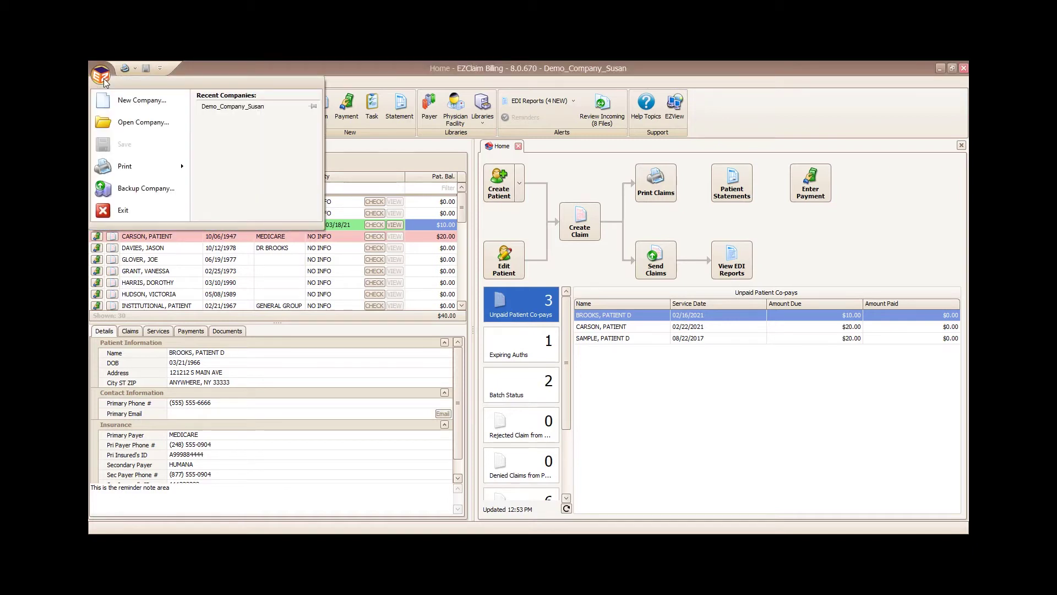
left_click(104, 82)
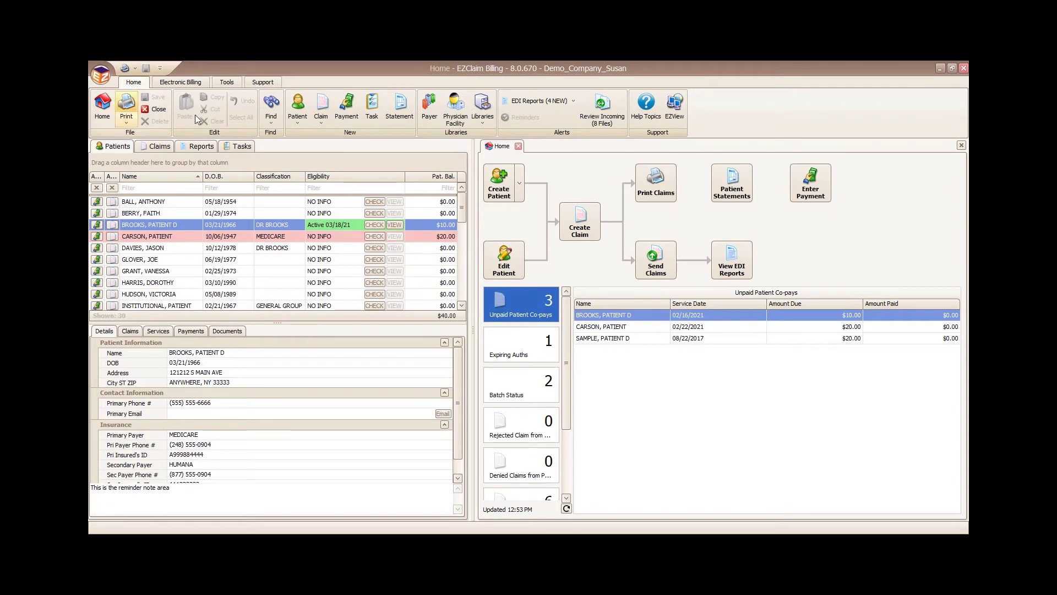
left_click(178, 83)
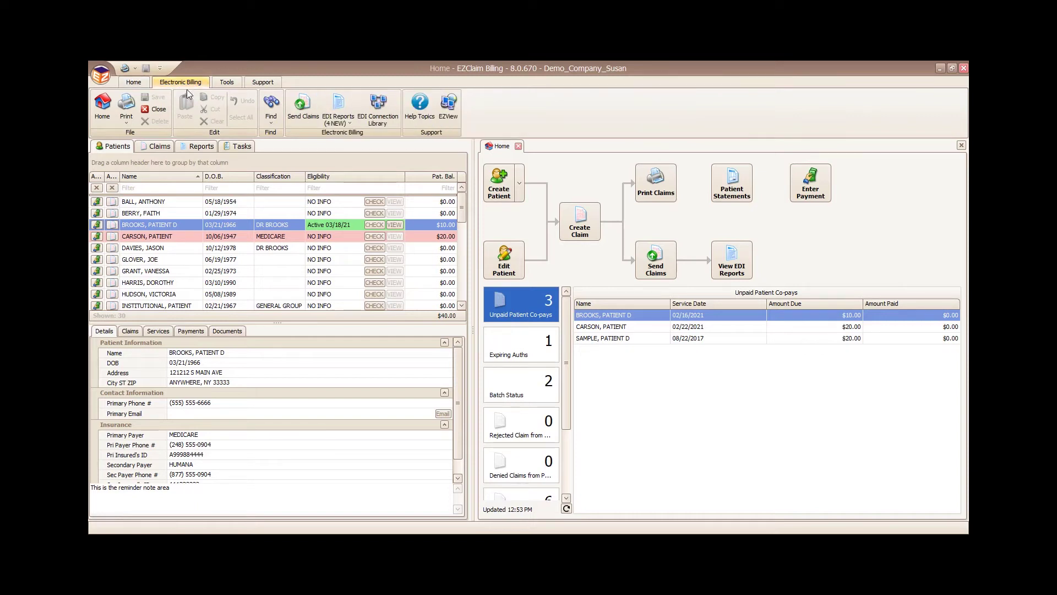
left_click(224, 83)
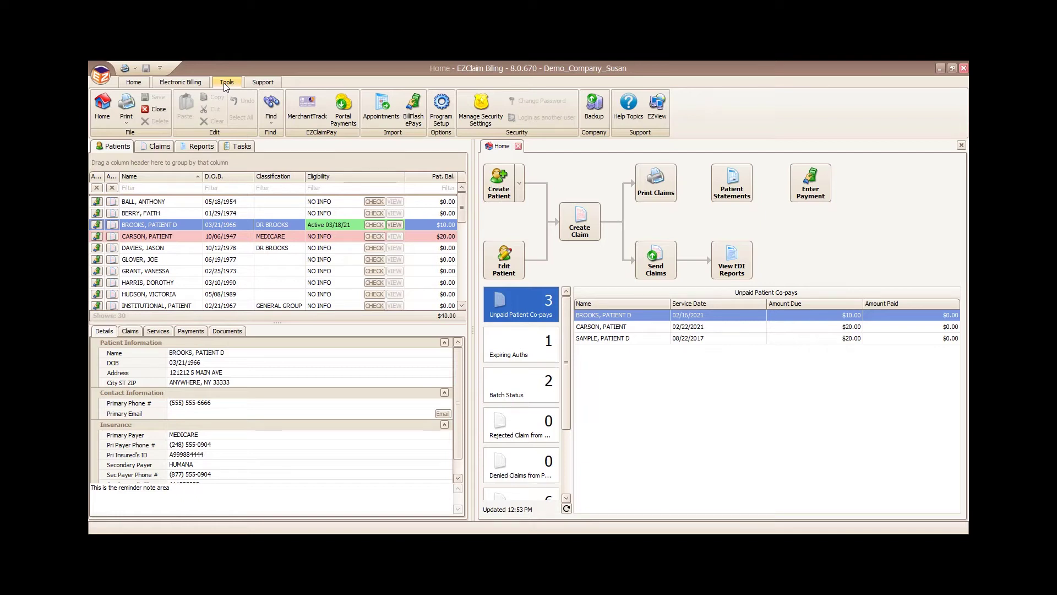
left_click(261, 82)
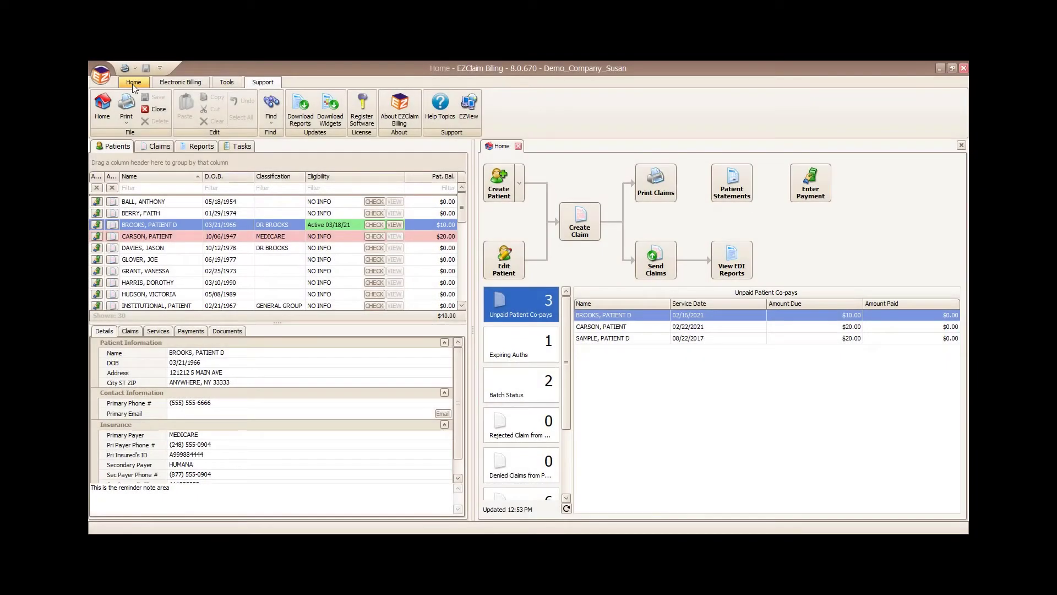
left_click(132, 83)
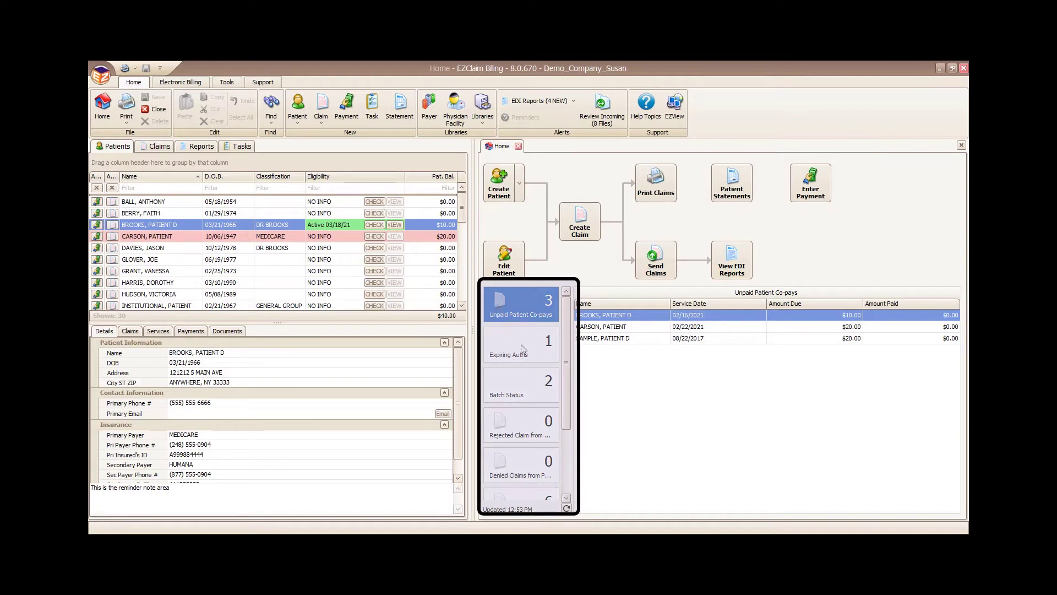
Step: View the expiring authorizations and 90+ day claims lists, then return to unpaid co-pays
mouse_move(567, 400)
left_mouse_down()
mouse_move(565, 483)
mouse_move(565, 419)
left_mouse_up()
left_click(519, 355)
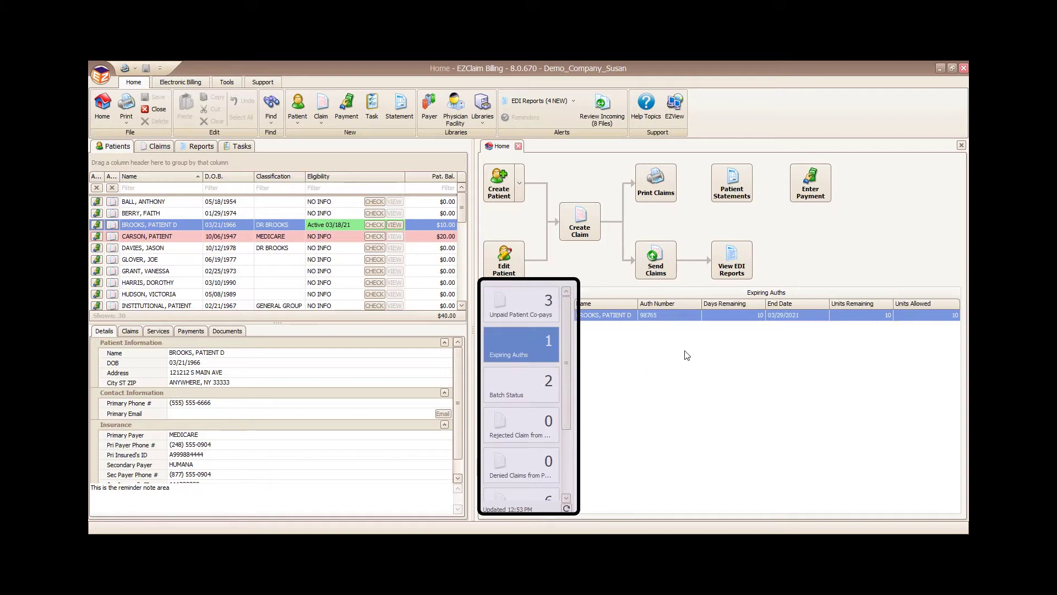
left_click_drag(567, 385, 567, 448)
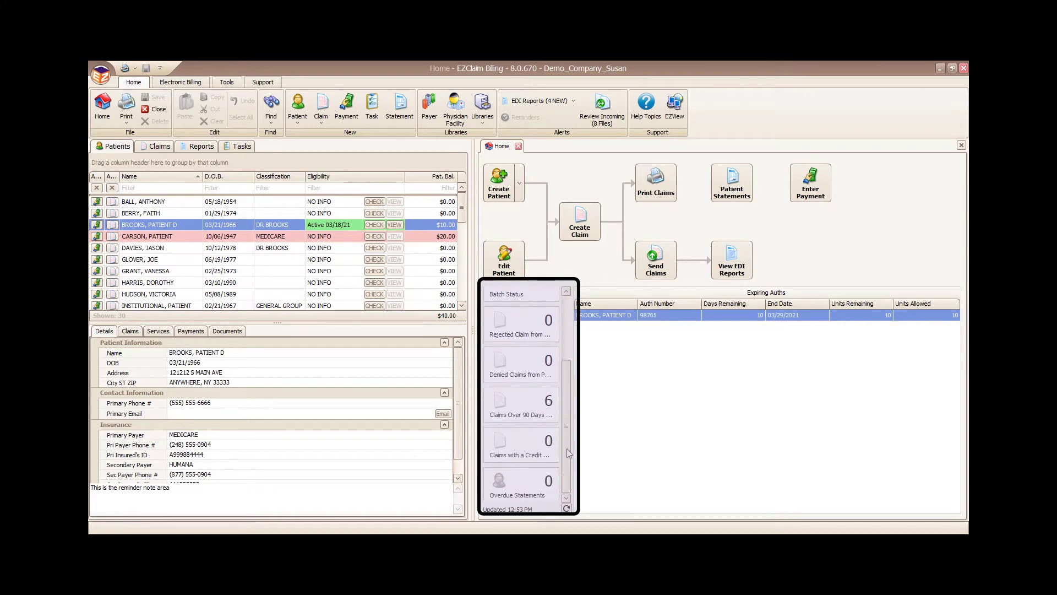
left_click(517, 401)
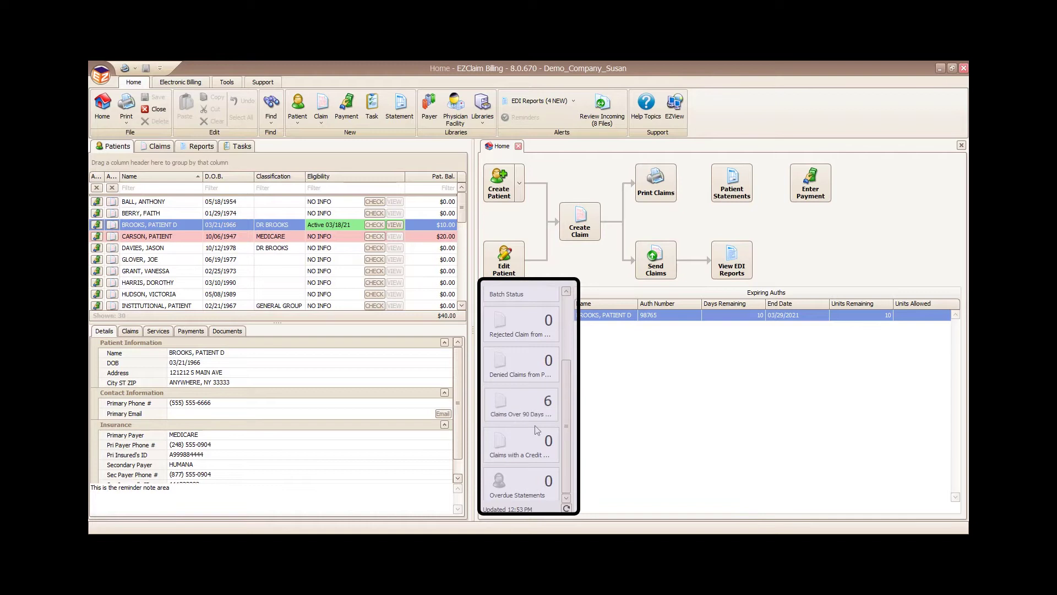
left_click_drag(566, 455, 560, 372)
left_click(532, 322)
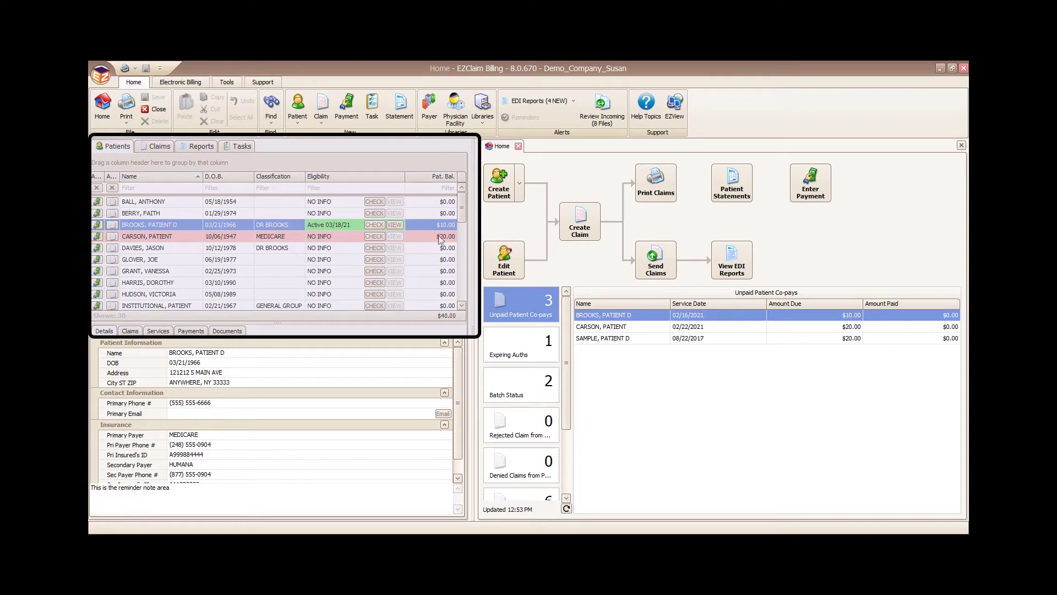
Step: Switch the left list to Claims, Reports and Tasks, then back to Patients
mouse_move(463, 215)
left_mouse_down()
mouse_move(461, 243)
mouse_move(462, 203)
left_mouse_up()
left_click(150, 146)
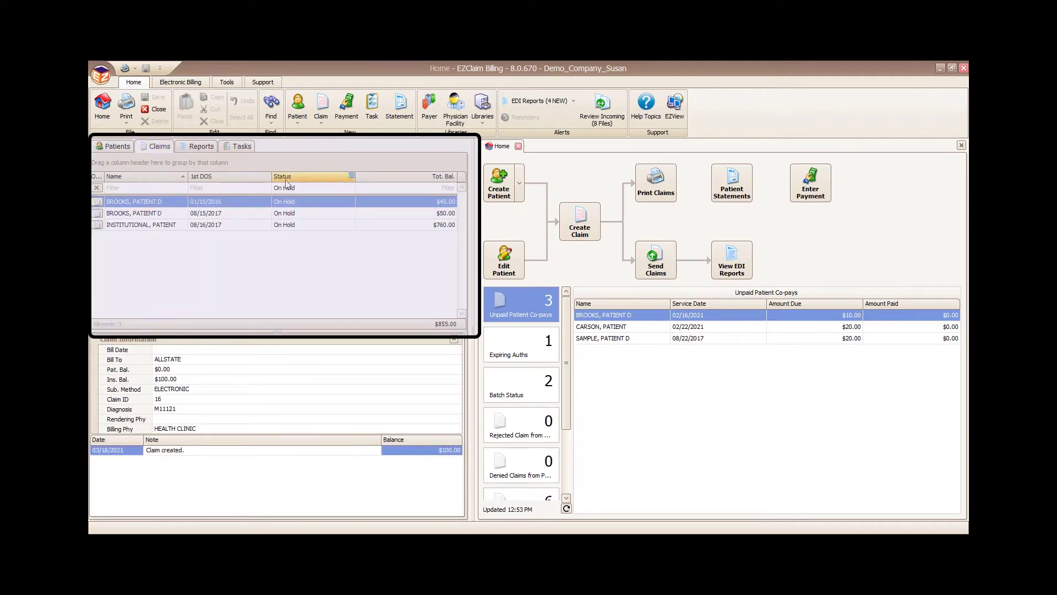
left_click(193, 147)
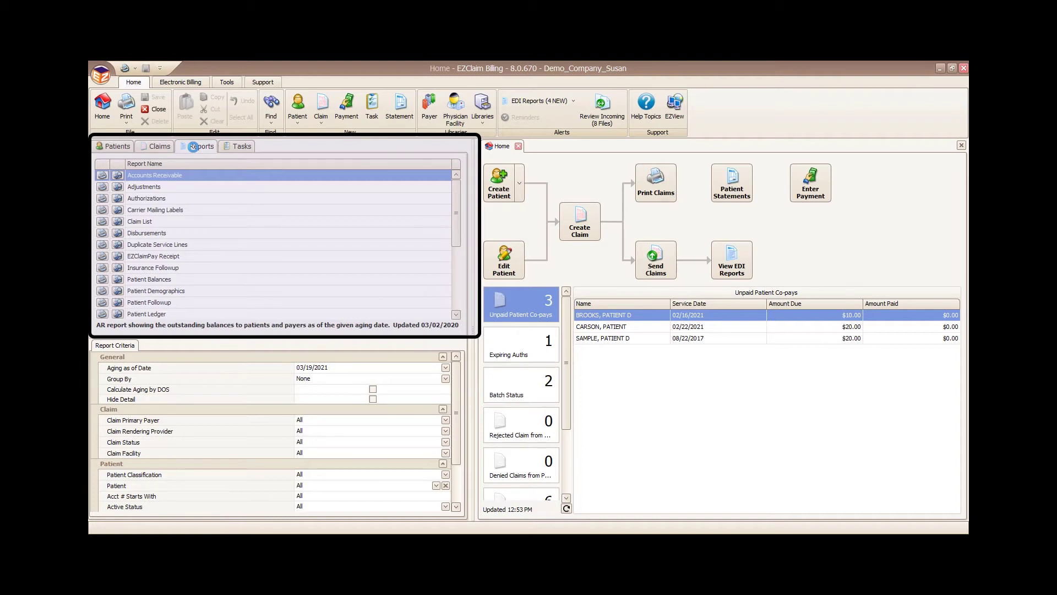
left_click(242, 146)
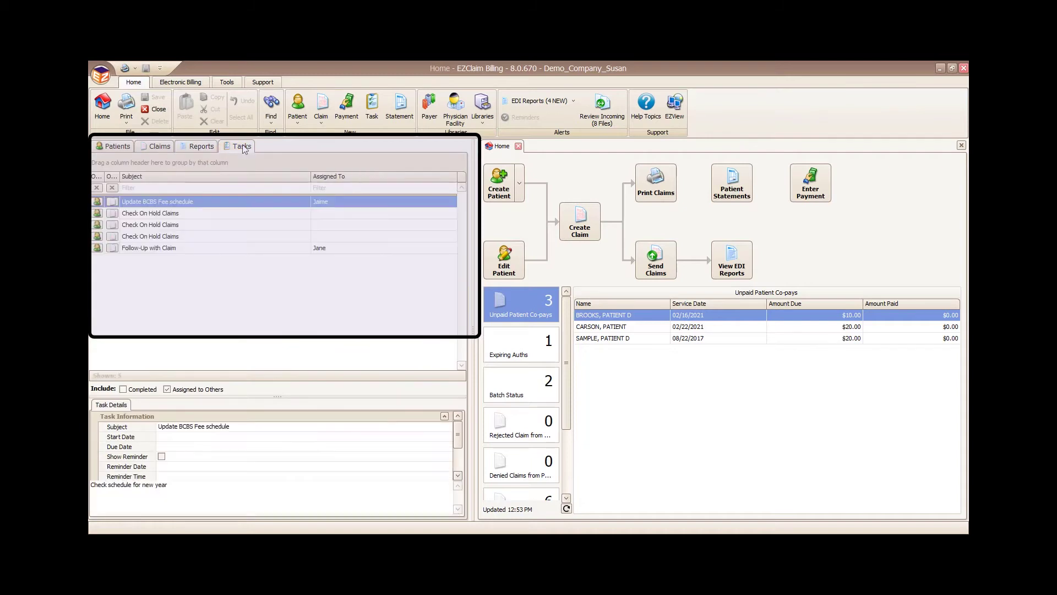
left_click(109, 144)
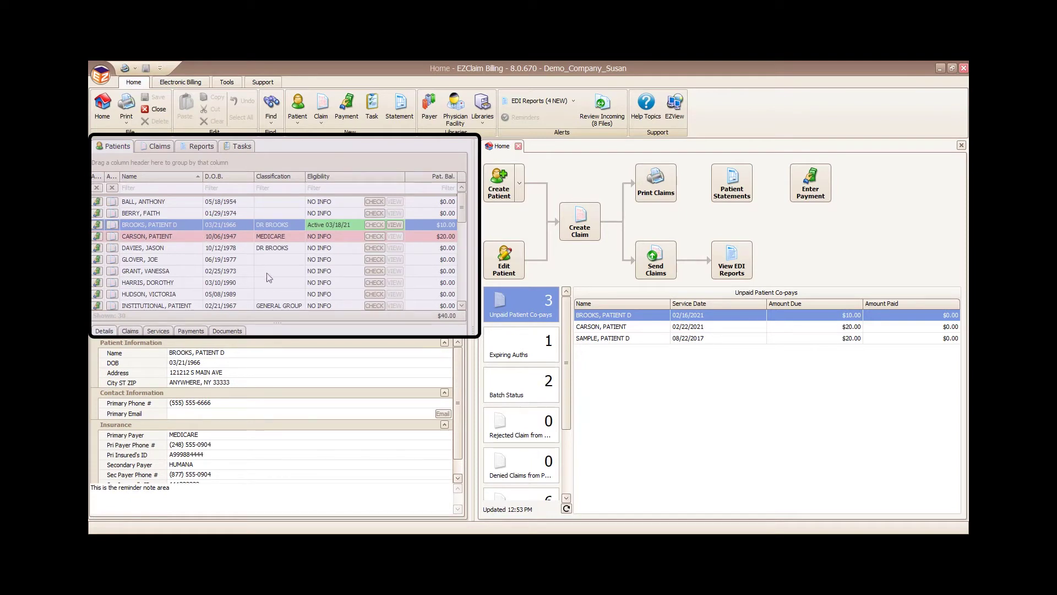
Step: Add the Account # column between Name and D.O.B. using the Column Chooser
scroll(267, 278, "down", 1)
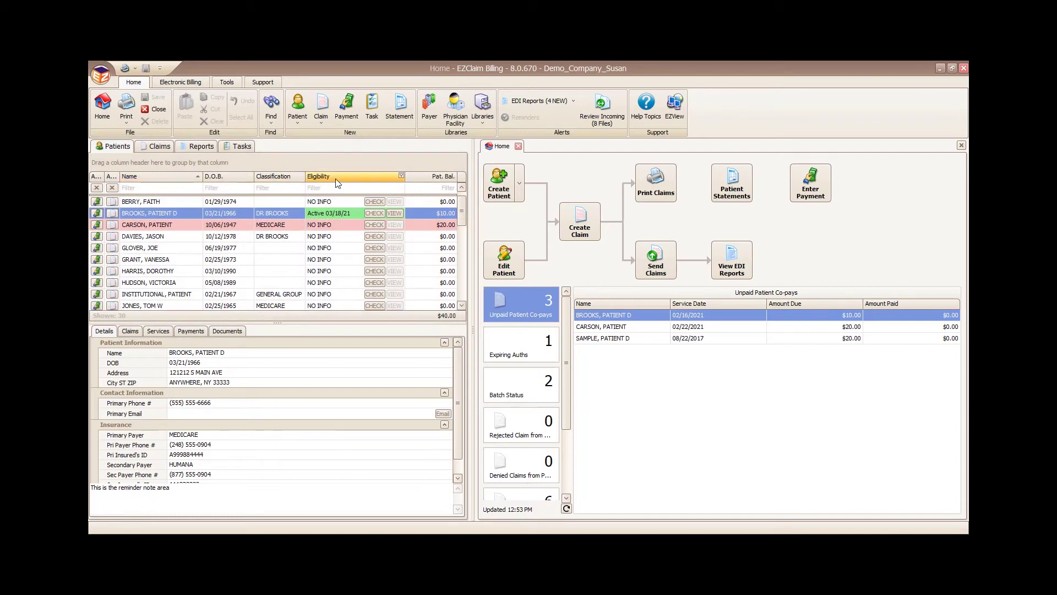
right_click(191, 177)
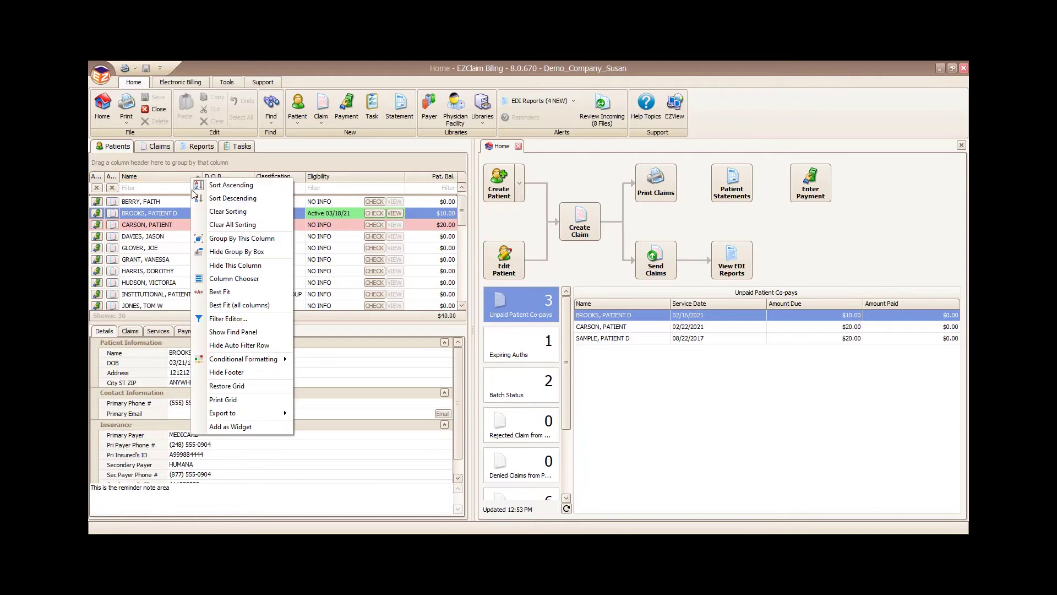
left_click(232, 278)
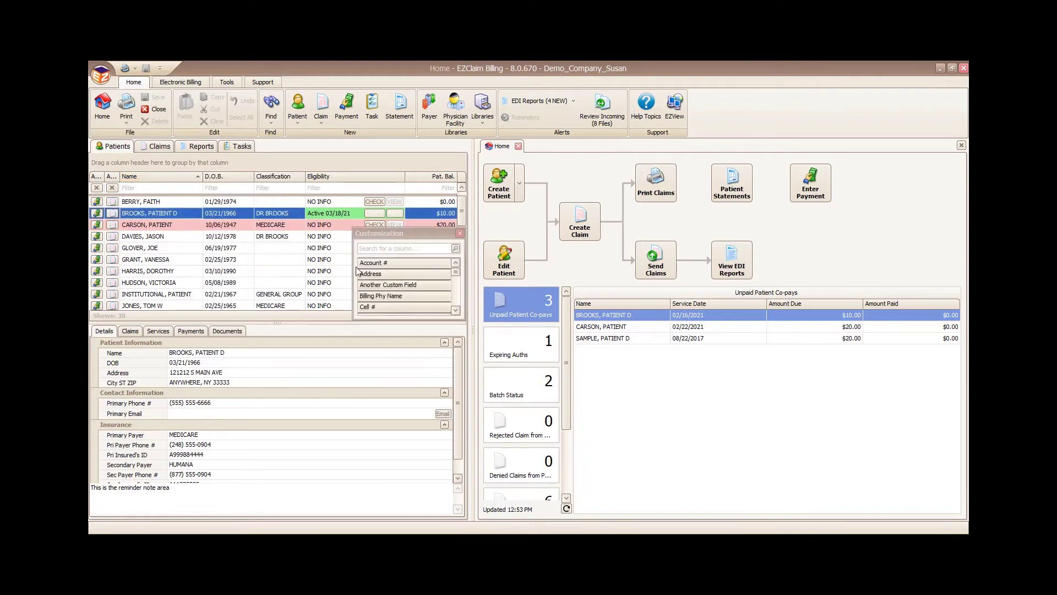
left_click_drag(377, 263, 212, 183)
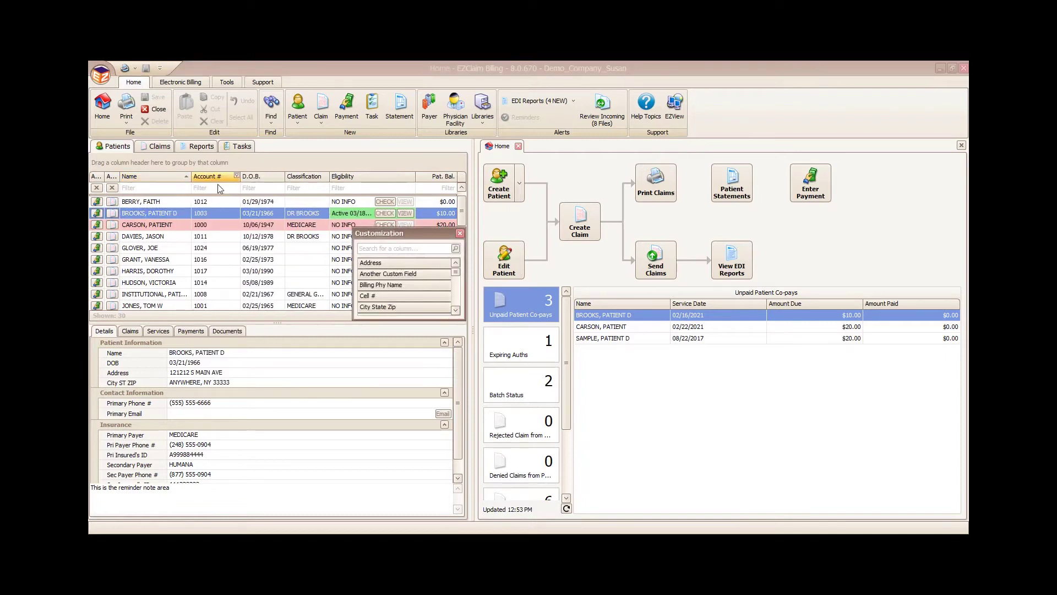
left_click(460, 233)
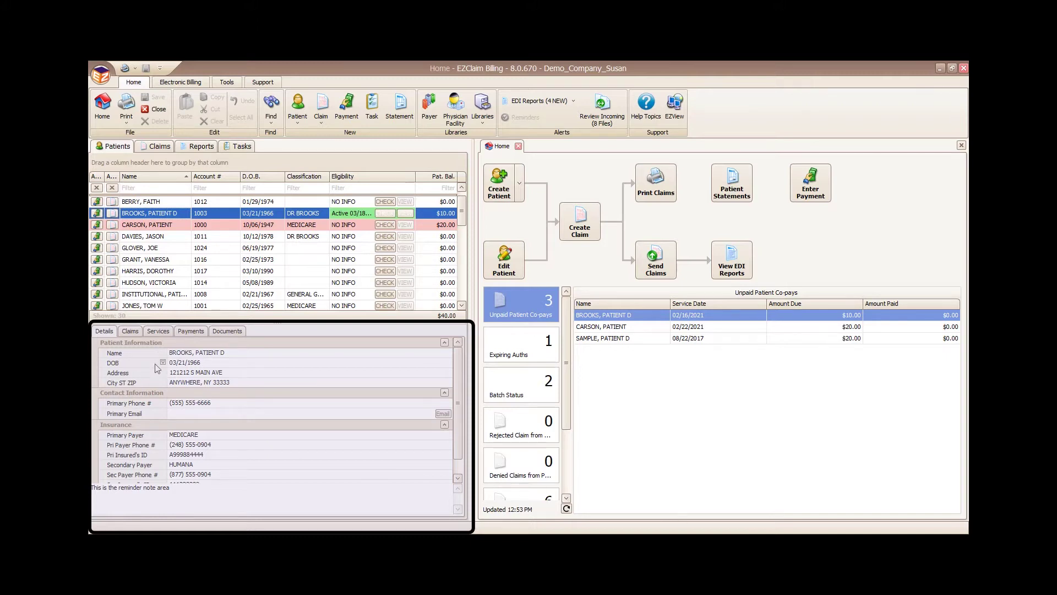
left_click(126, 333)
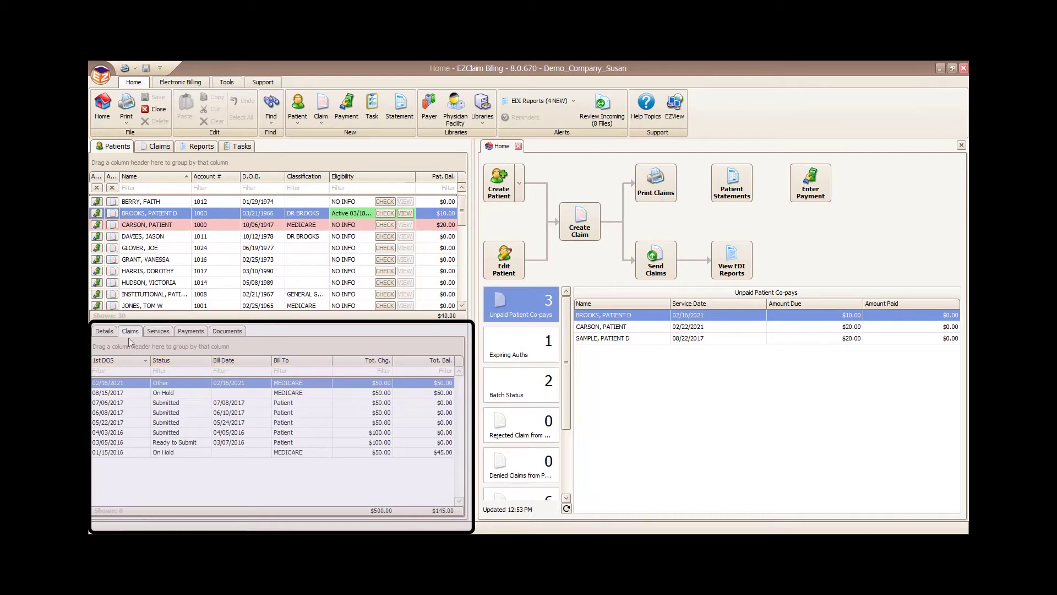
left_click(156, 334)
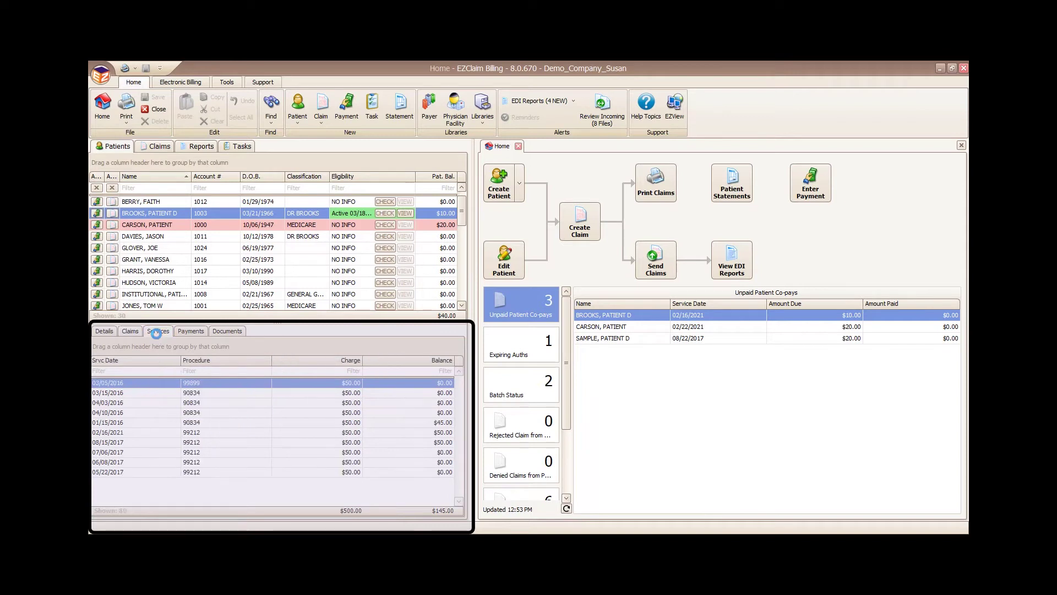
left_click(191, 332)
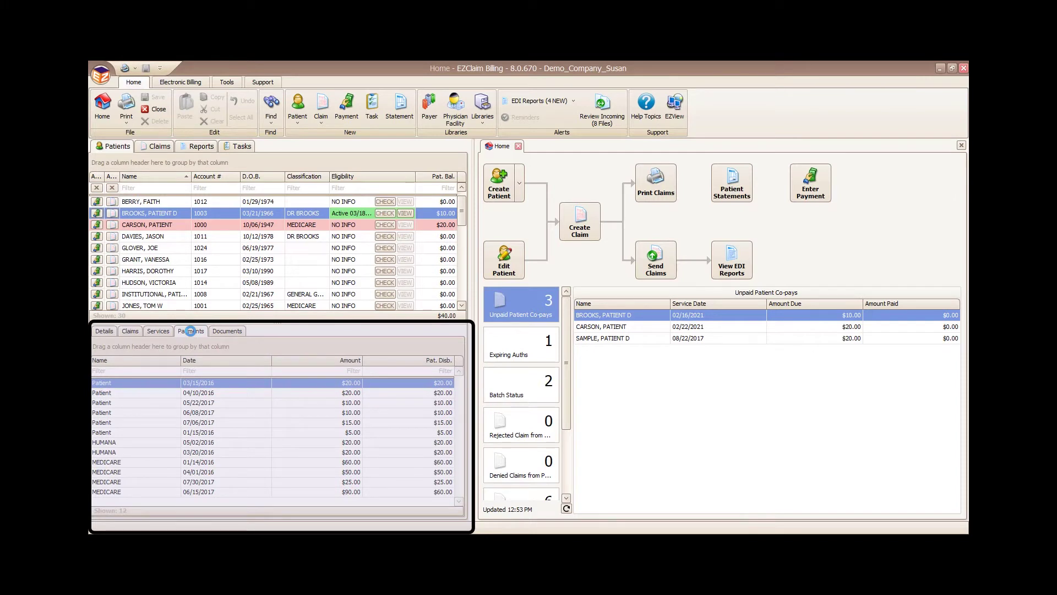
left_click(226, 332)
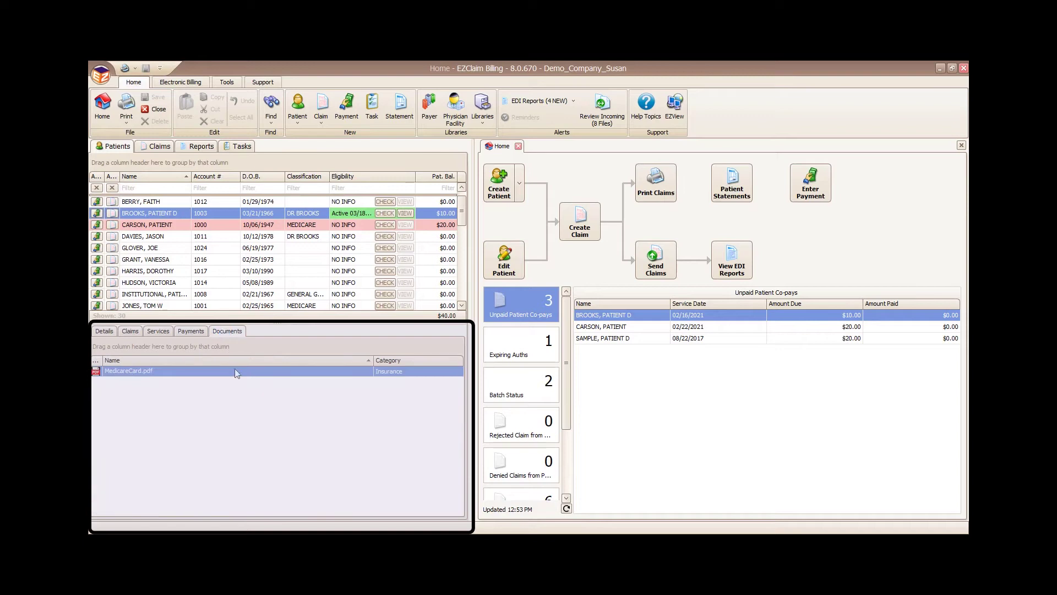
right_click(349, 396)
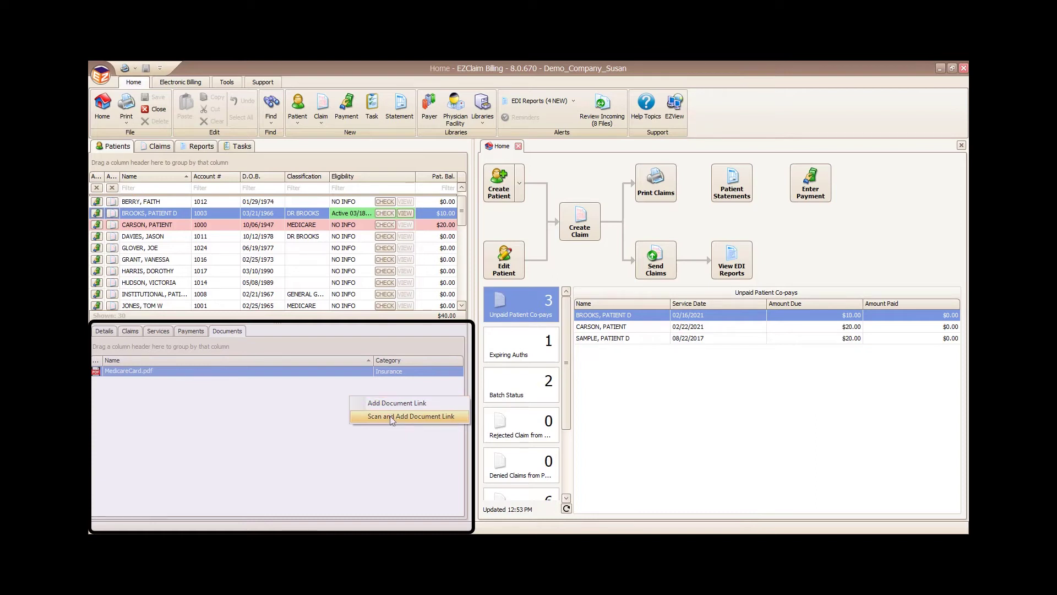
left_click(104, 332)
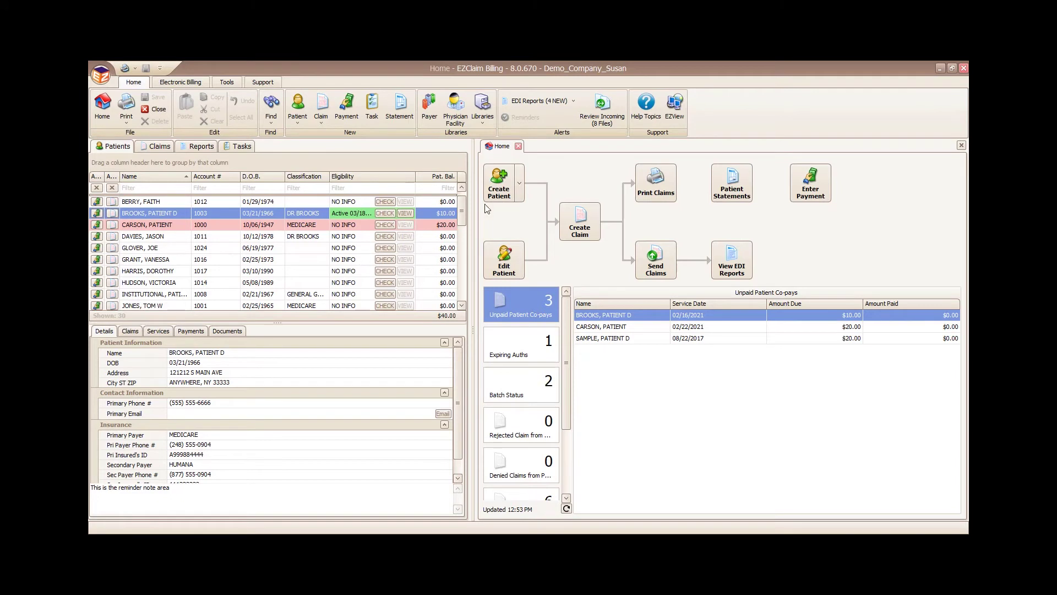
left_click(508, 186)
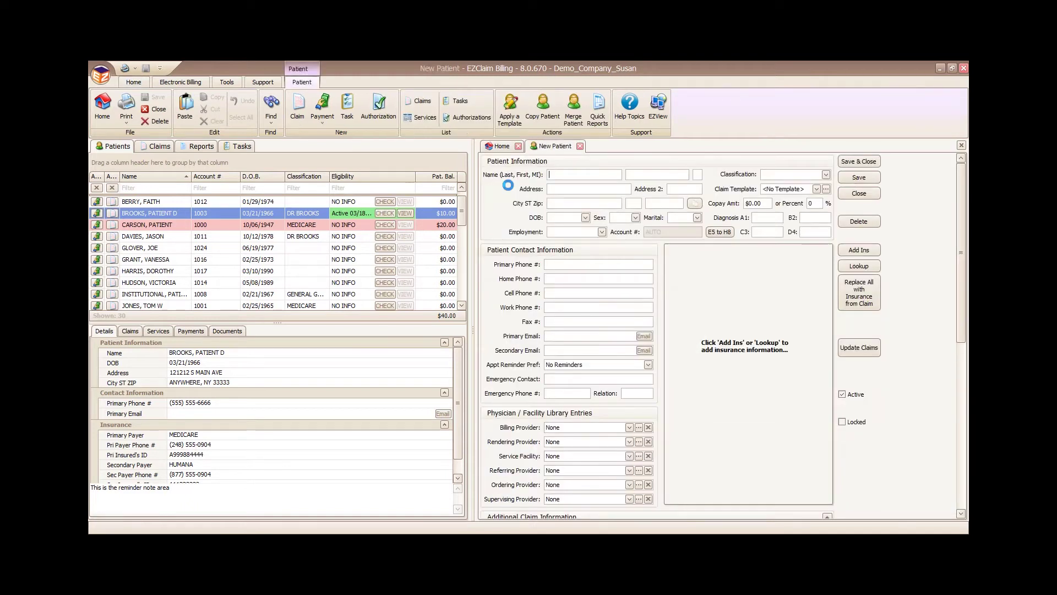
left_click(157, 215)
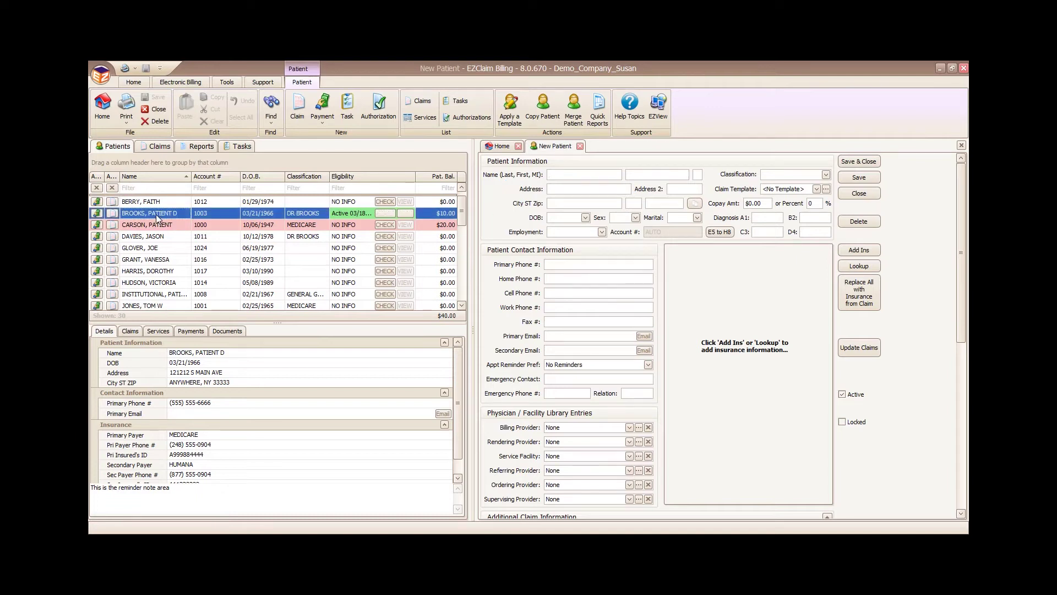
double_click(157, 217)
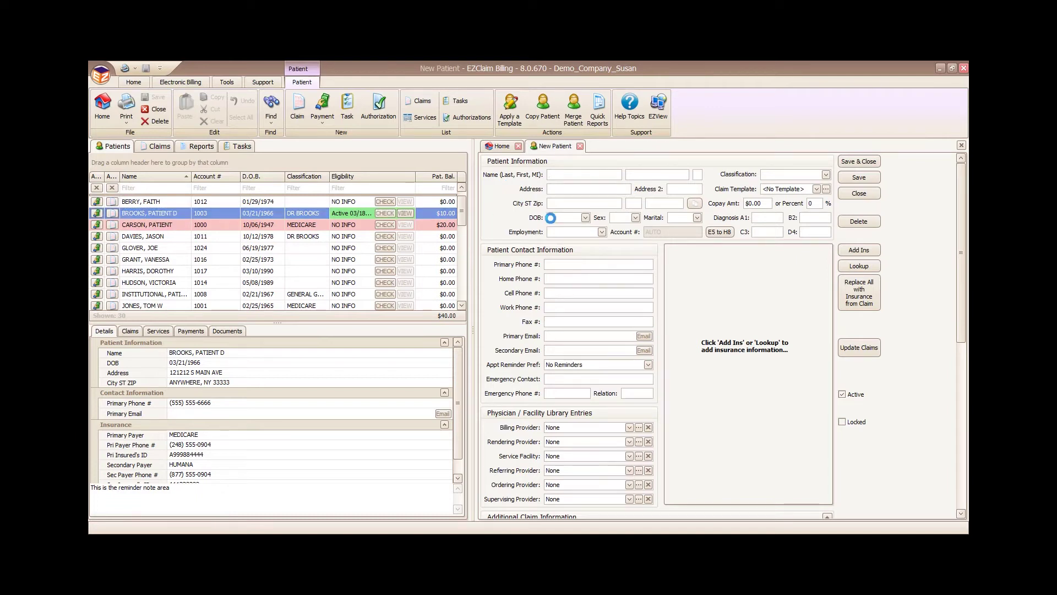
left_click(580, 147)
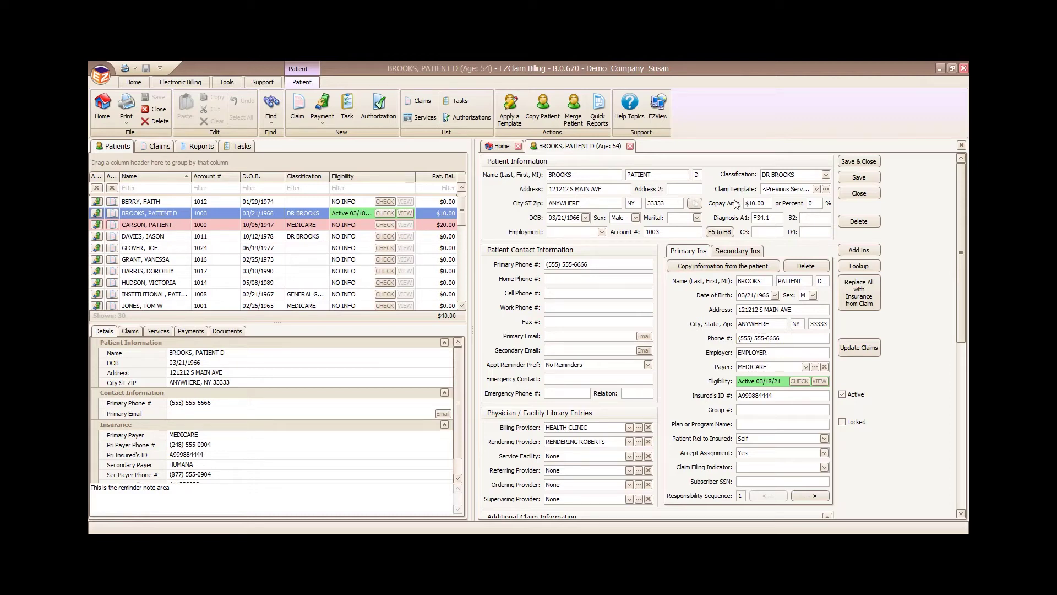
left_click(825, 175)
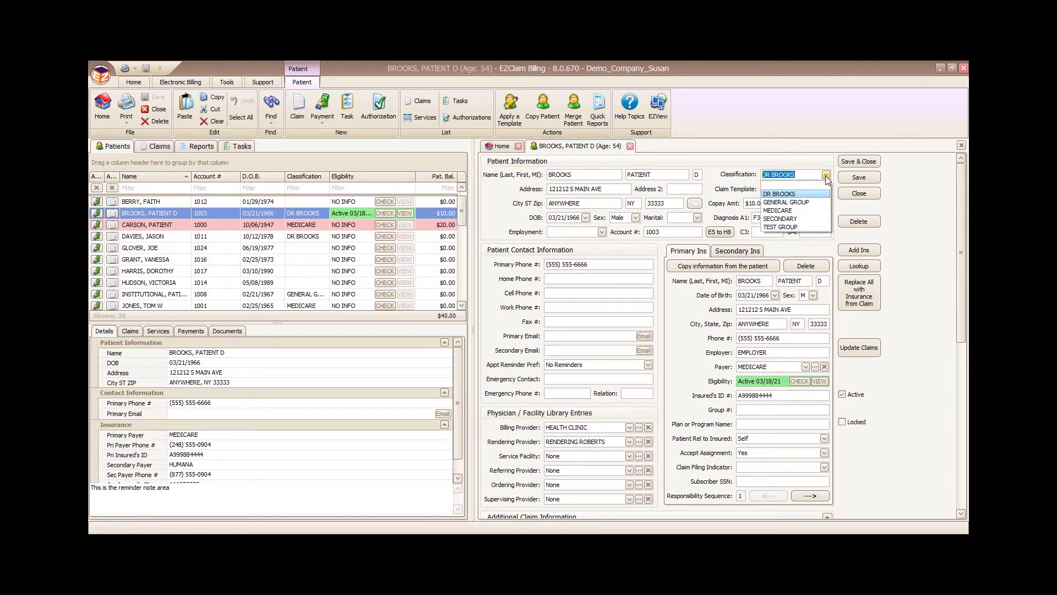
left_click(825, 174)
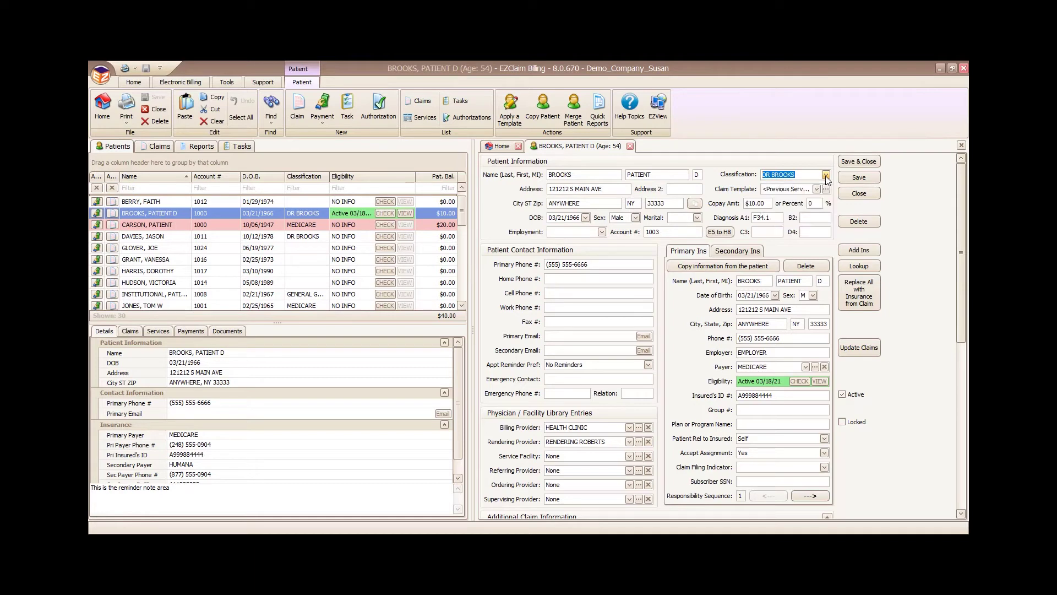
left_click(817, 191)
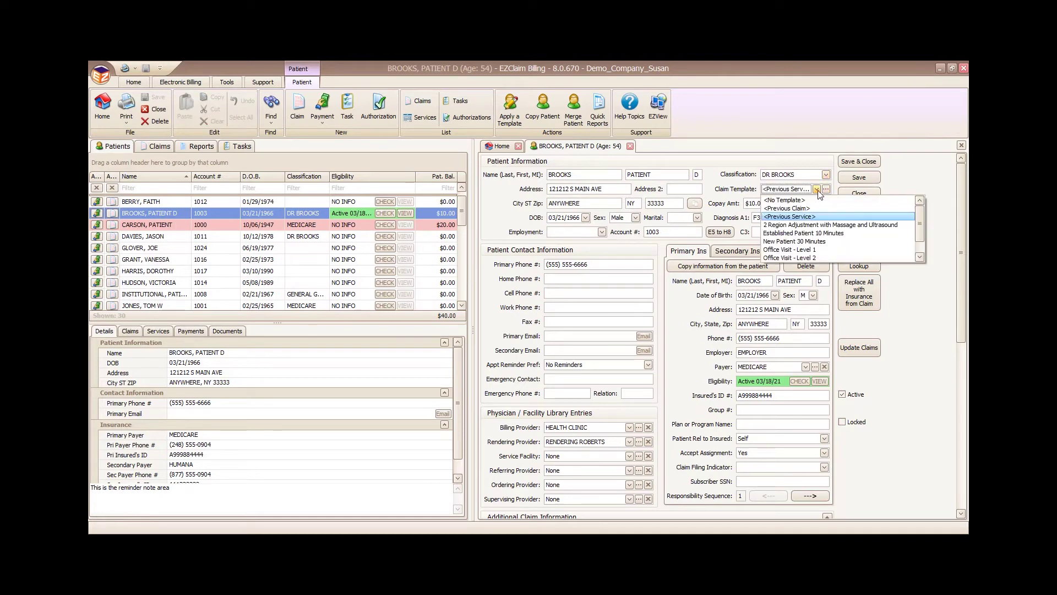
left_click(817, 190)
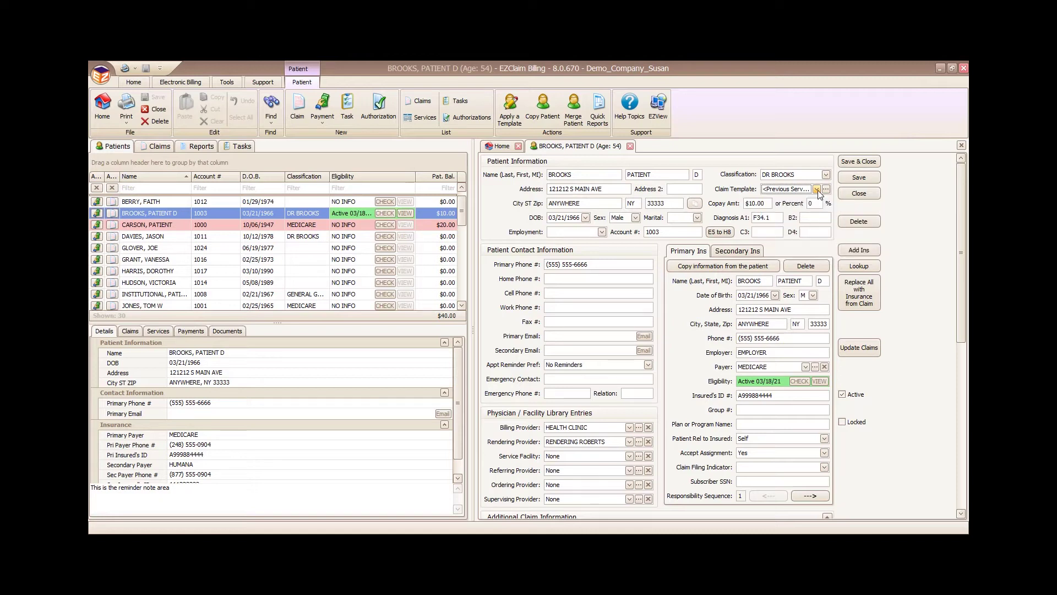
left_click(777, 220)
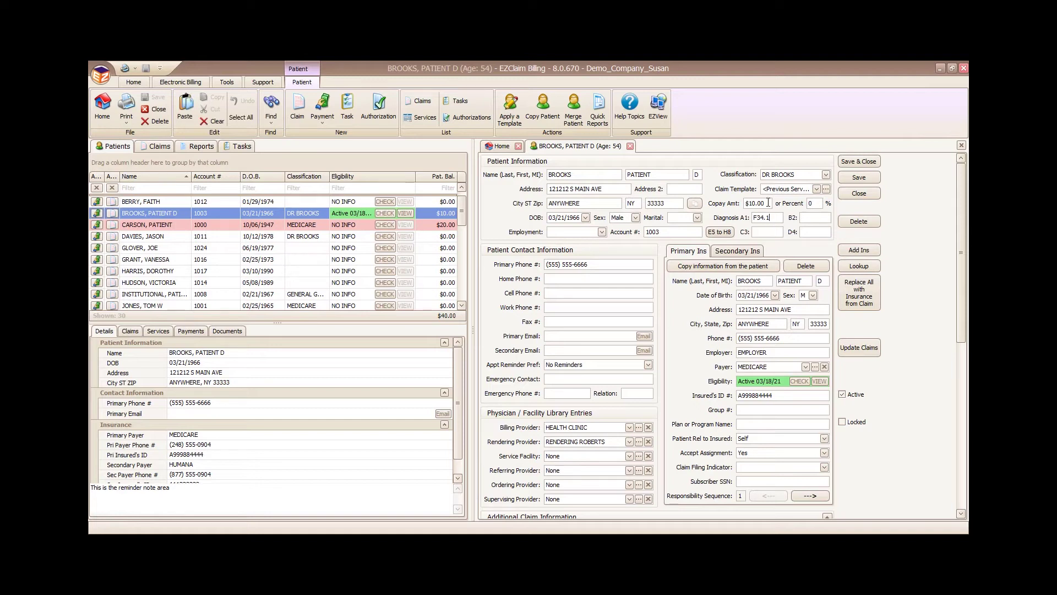
left_click_drag(768, 202, 764, 203)
left_click(805, 366)
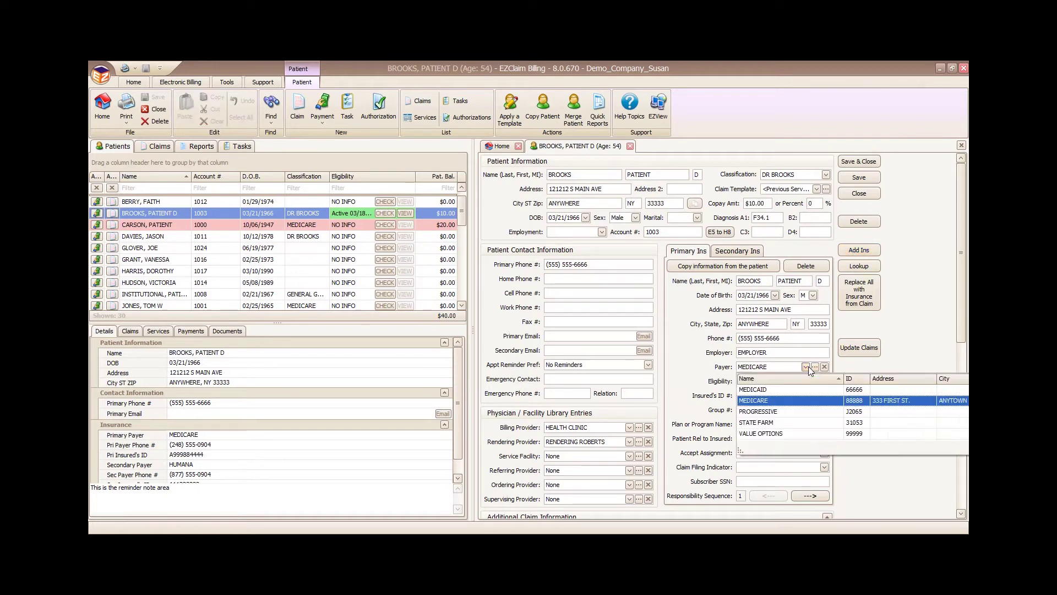
left_click(808, 366)
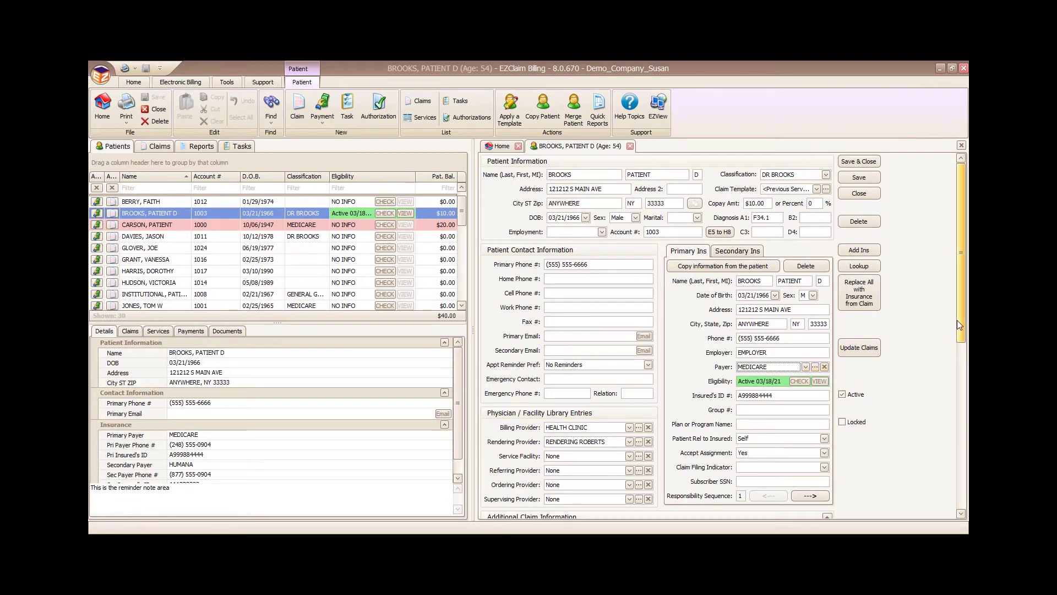
left_click_drag(958, 324, 960, 358)
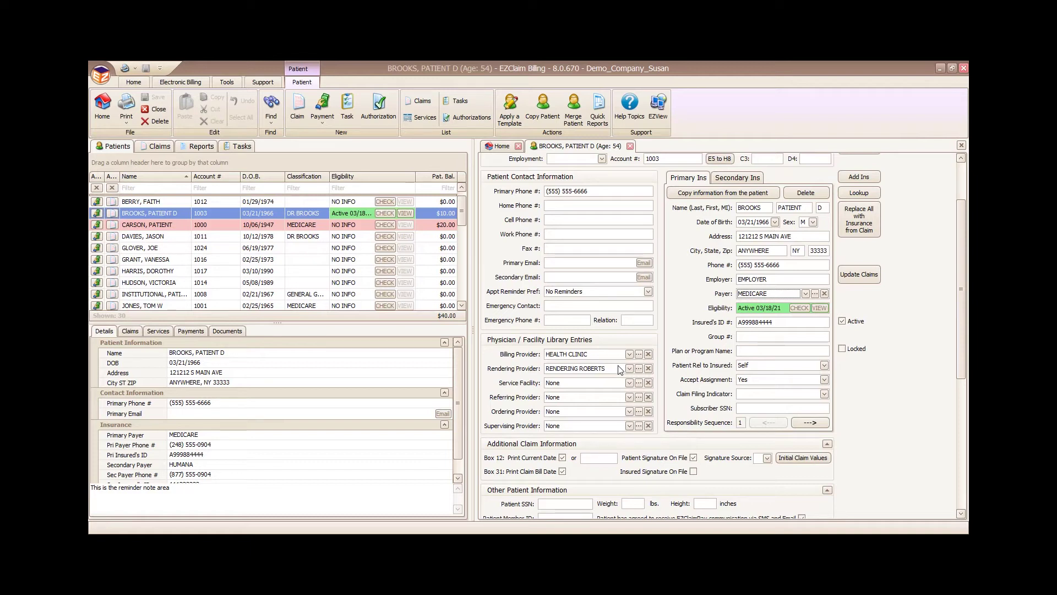
Step: Review the Additional Data, Statement Information and Patient Notes sections, then save the BROOKS record
left_click_drag(960, 303, 959, 316)
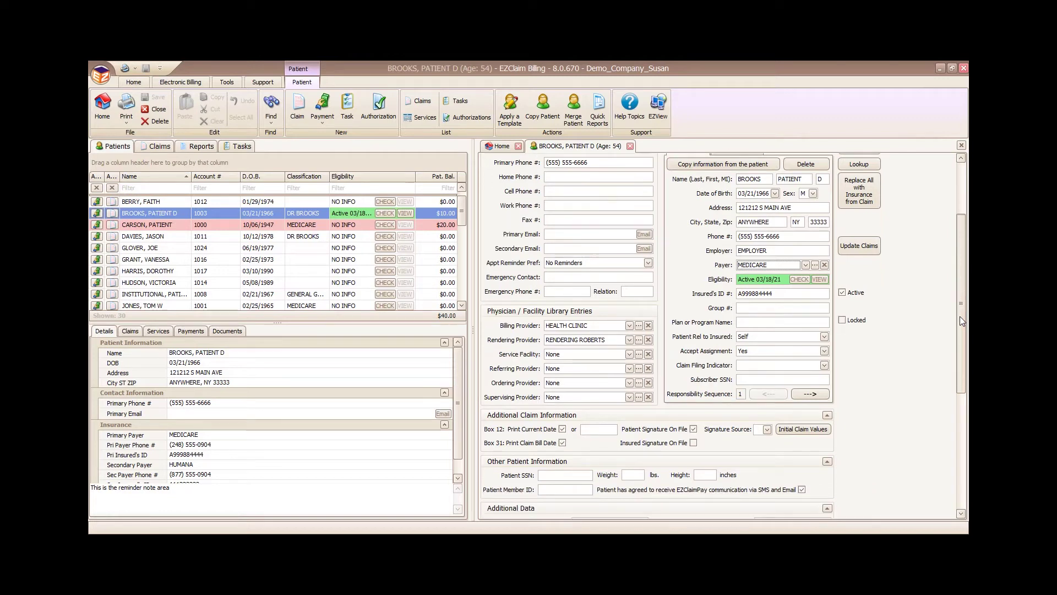
left_click_drag(959, 316, 946, 403)
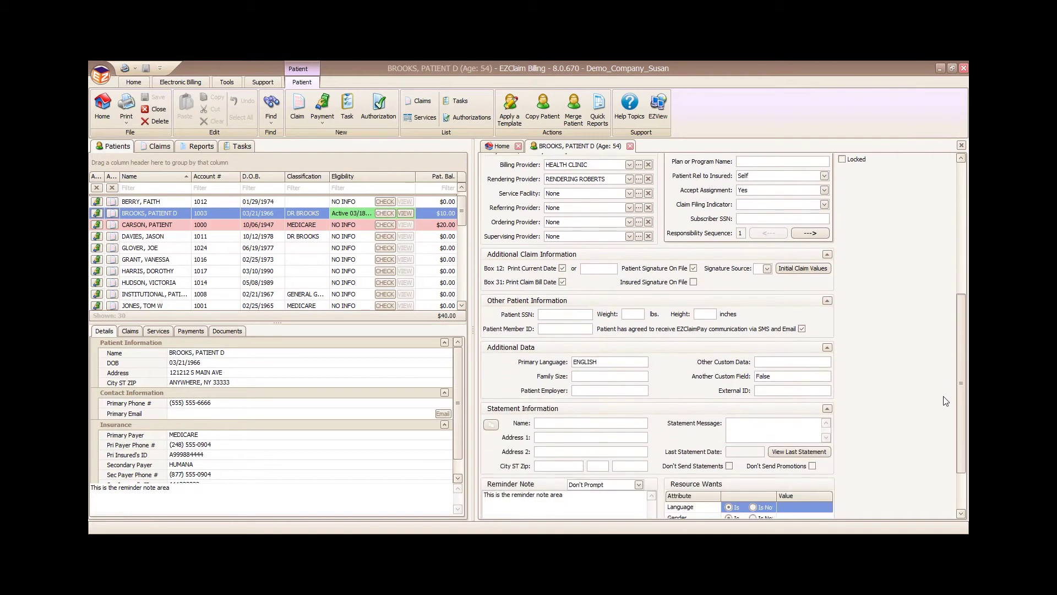
left_click_drag(960, 381, 960, 402)
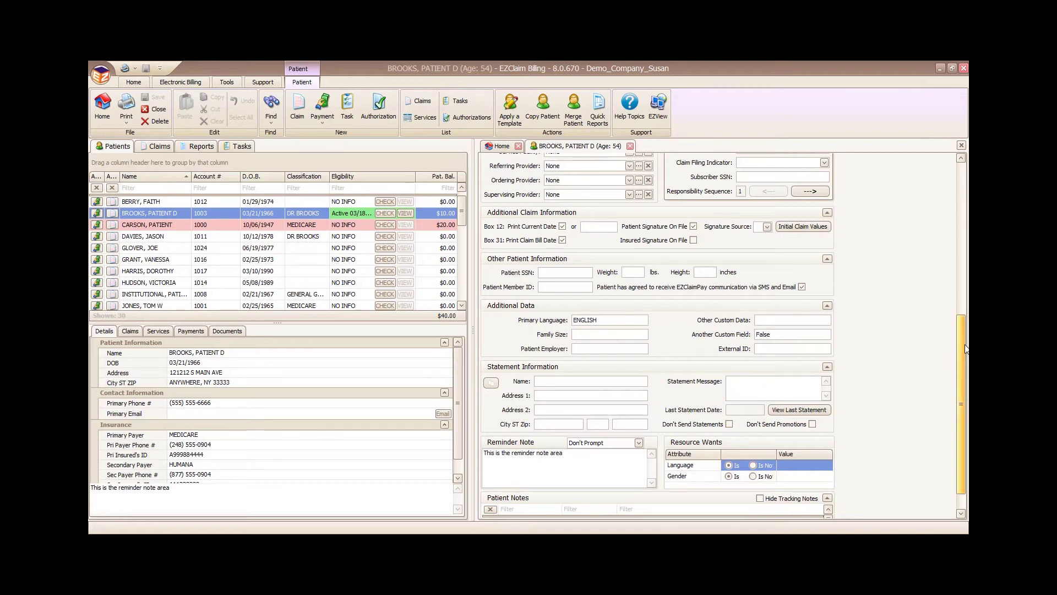
left_click_drag(964, 348, 963, 365)
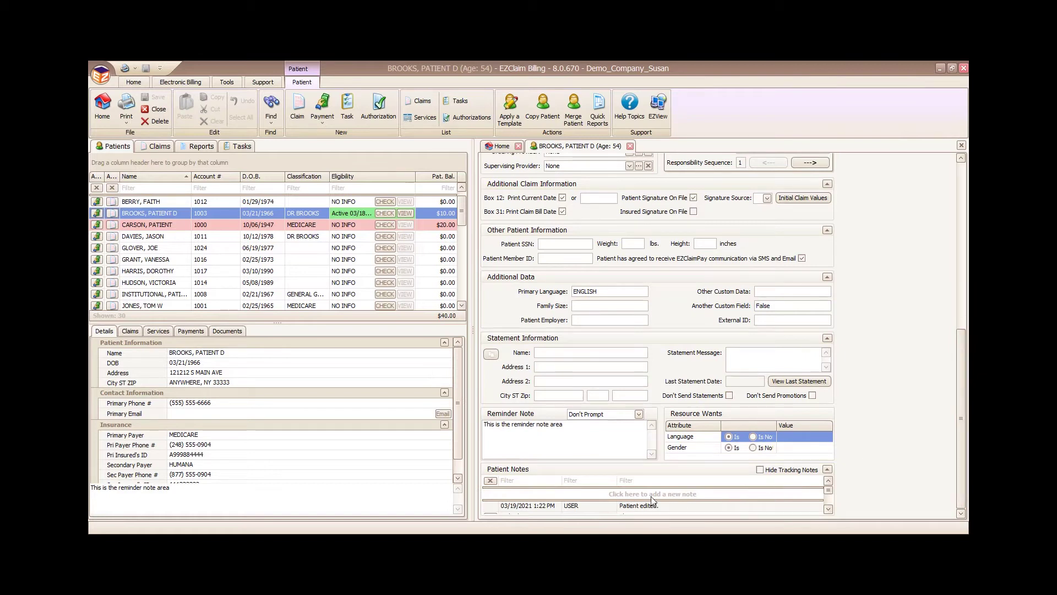
left_click_drag(960, 440, 962, 240)
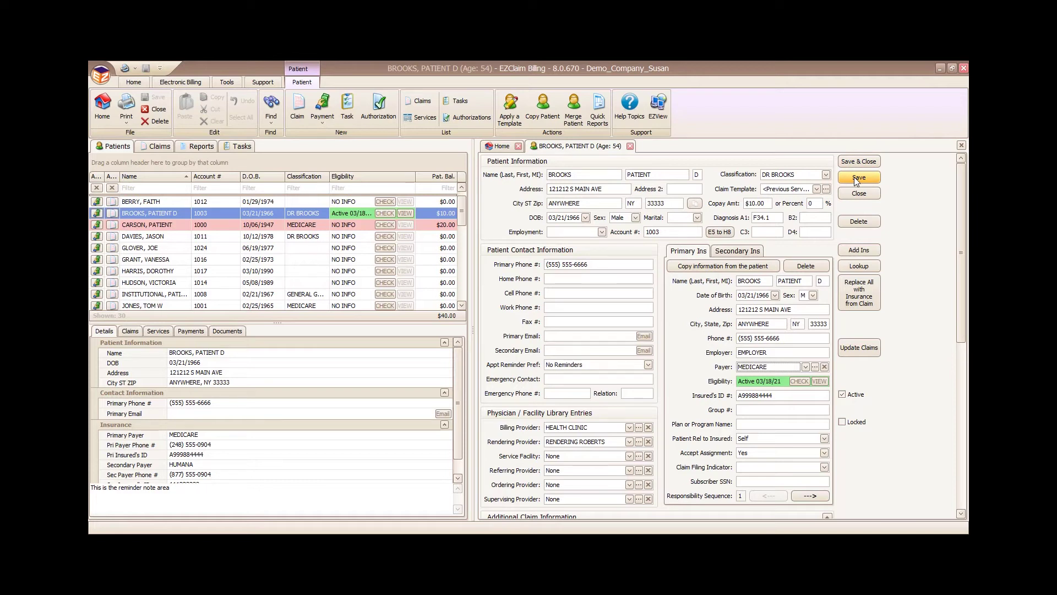
left_click(856, 182)
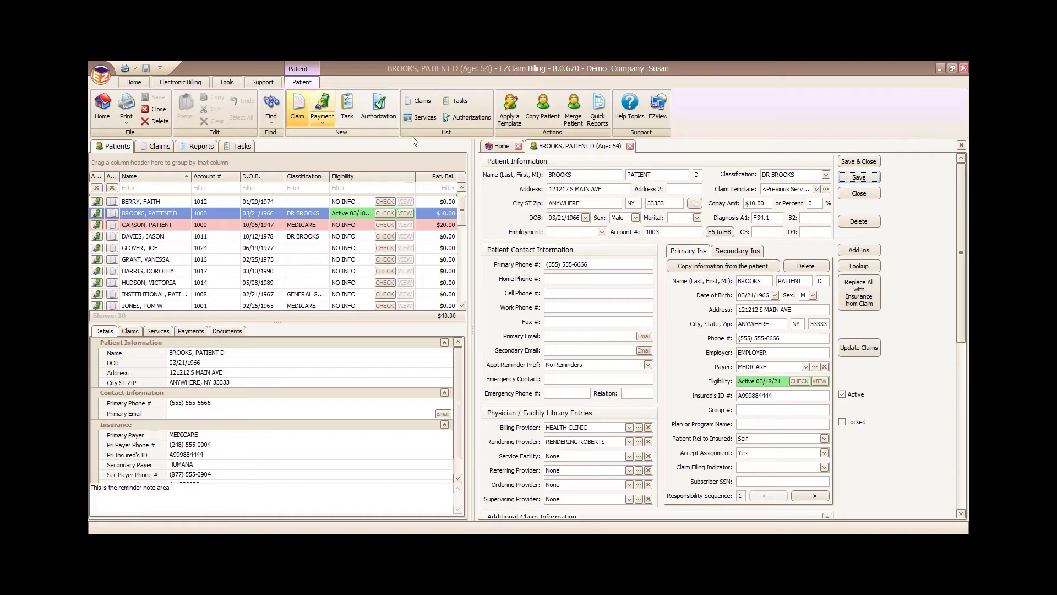
Step: Start a new claim for BROOKS and attach the patient's prior authorization
left_click(629, 146)
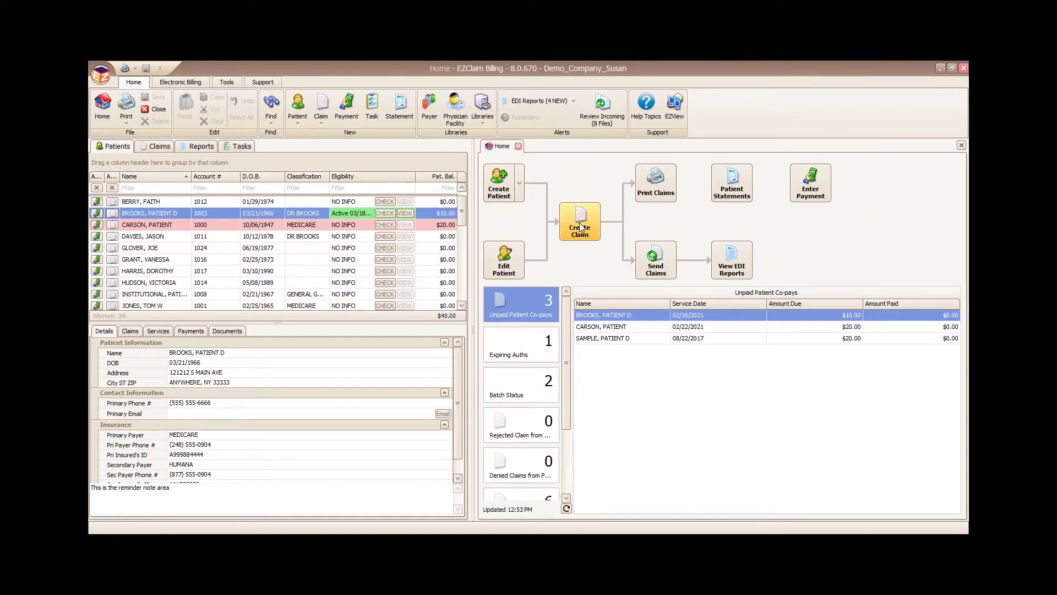
left_click(109, 216)
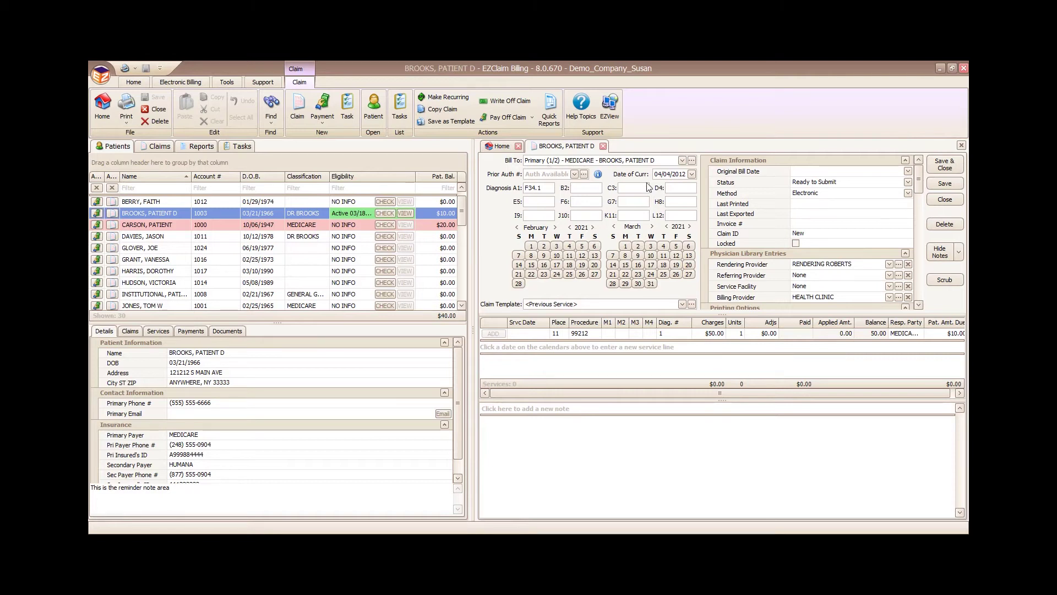
left_click(692, 160)
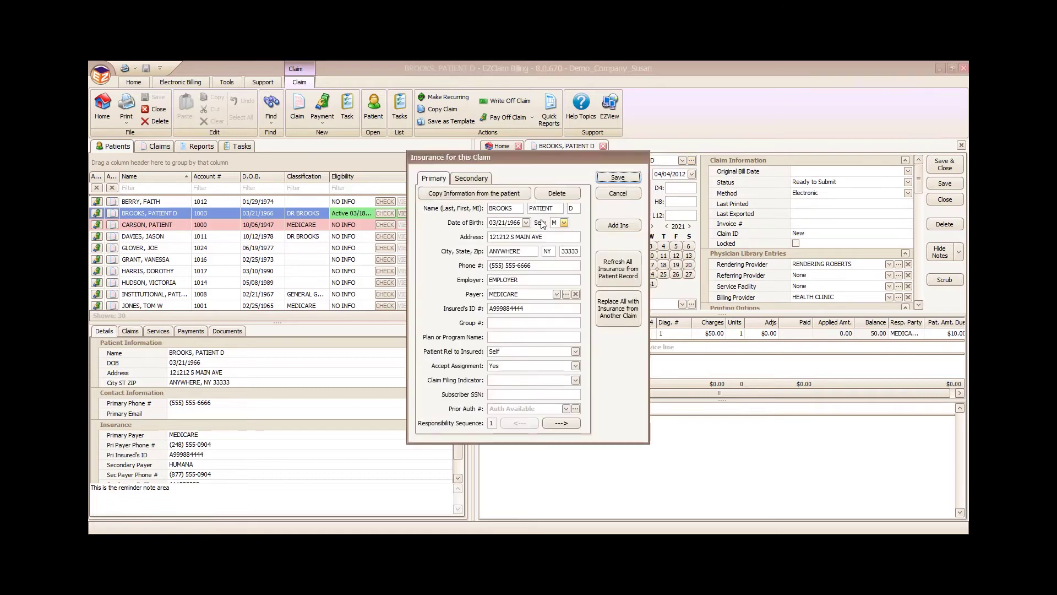
left_click(618, 178)
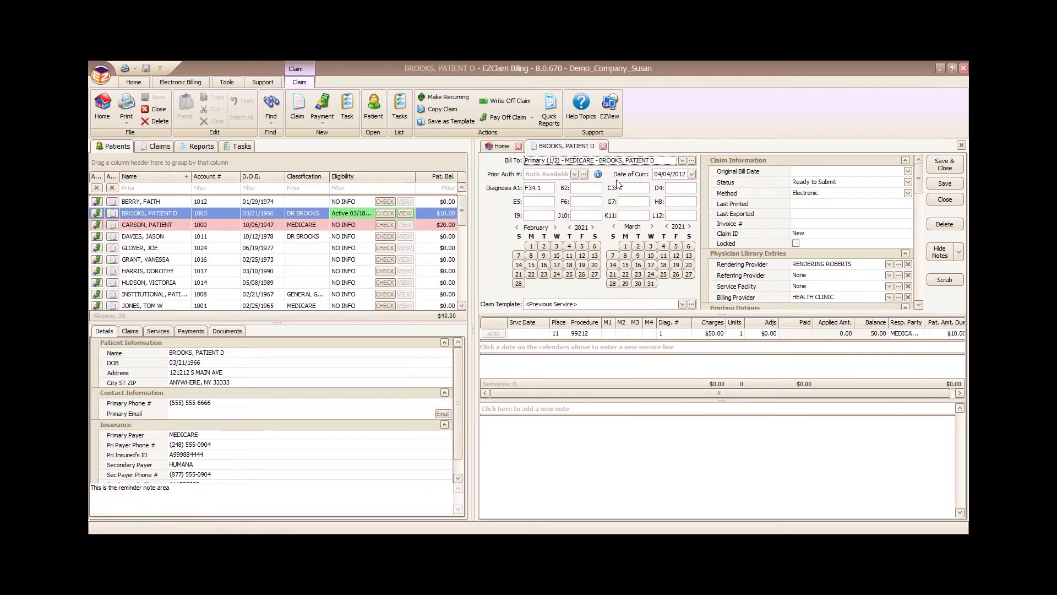
left_click(574, 177)
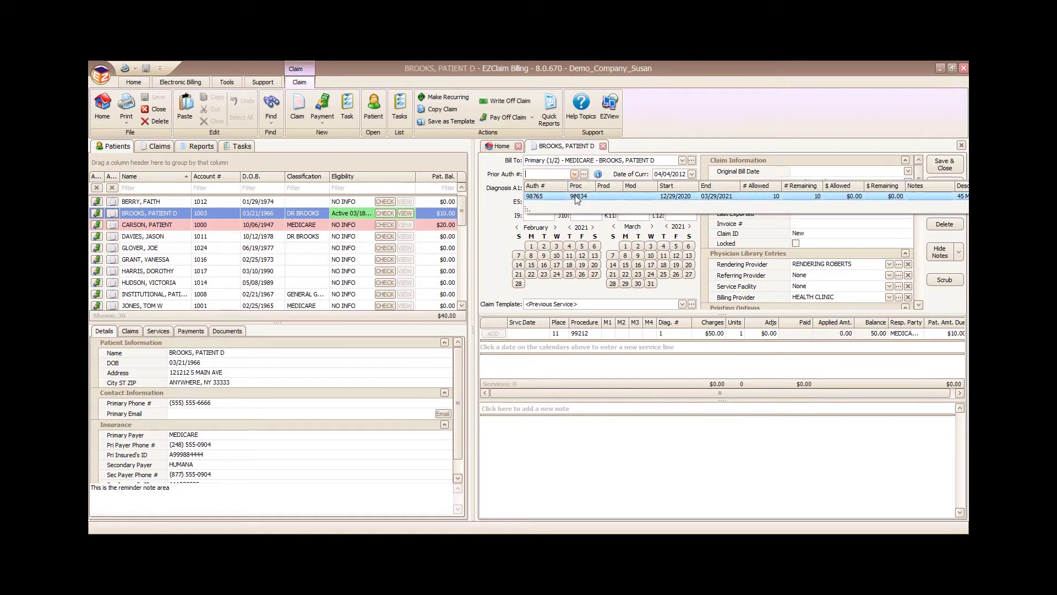
left_click(577, 197)
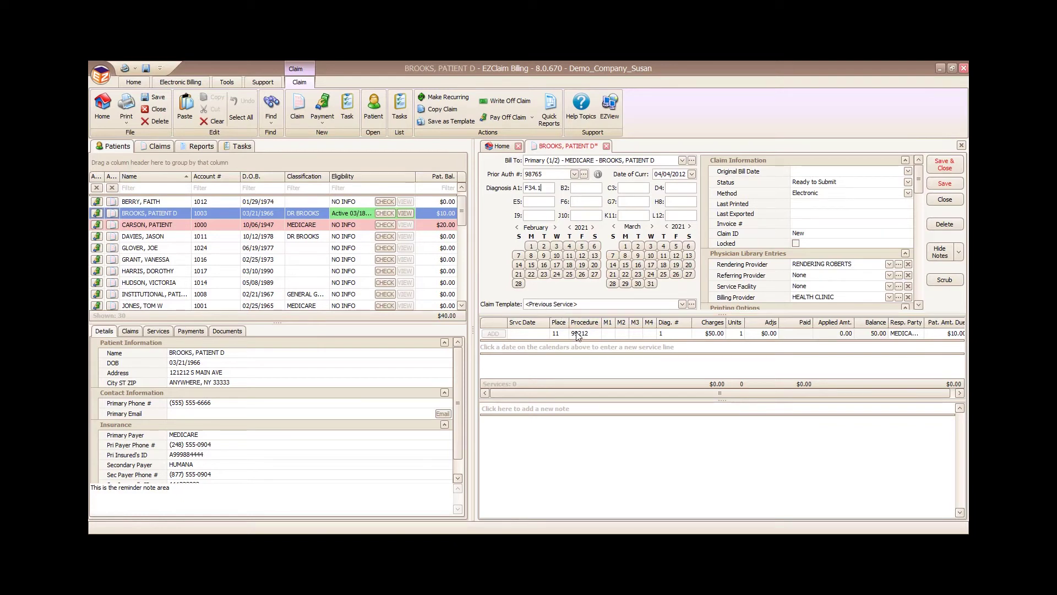
Step: Add a 03/16/2021 service line, review the submission method choices, and save the claim
left_click(637, 267)
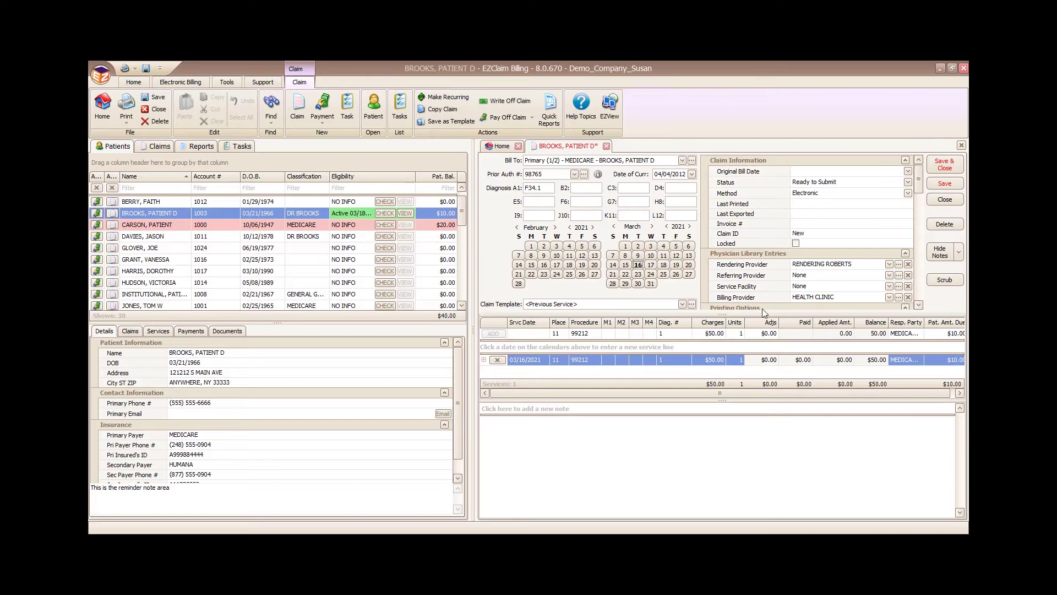
left_click(907, 192)
left_click(908, 193)
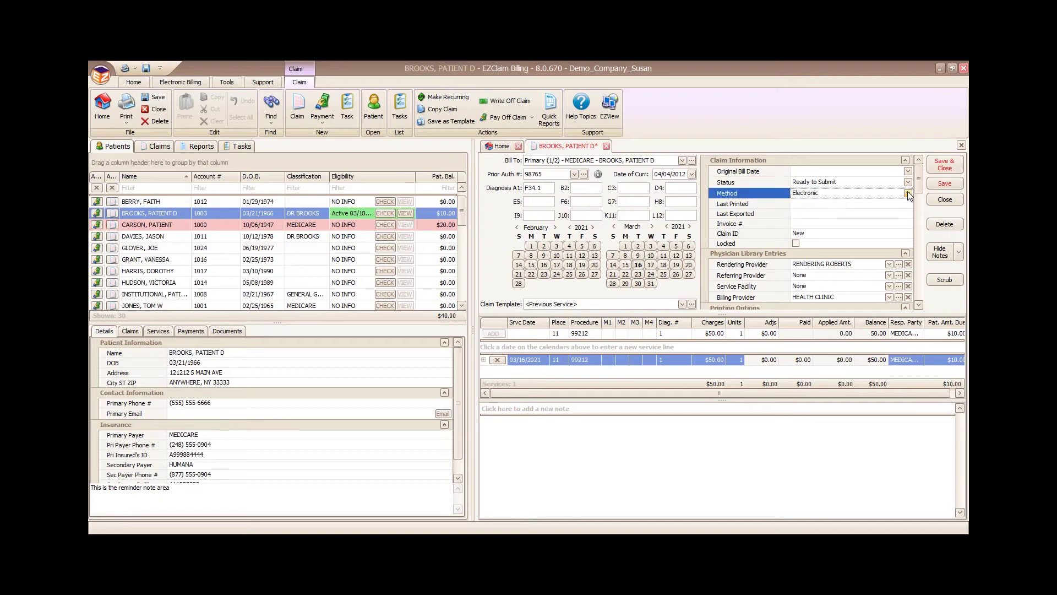
left_click(907, 190)
left_click(908, 191)
left_click_drag(920, 181, 920, 198)
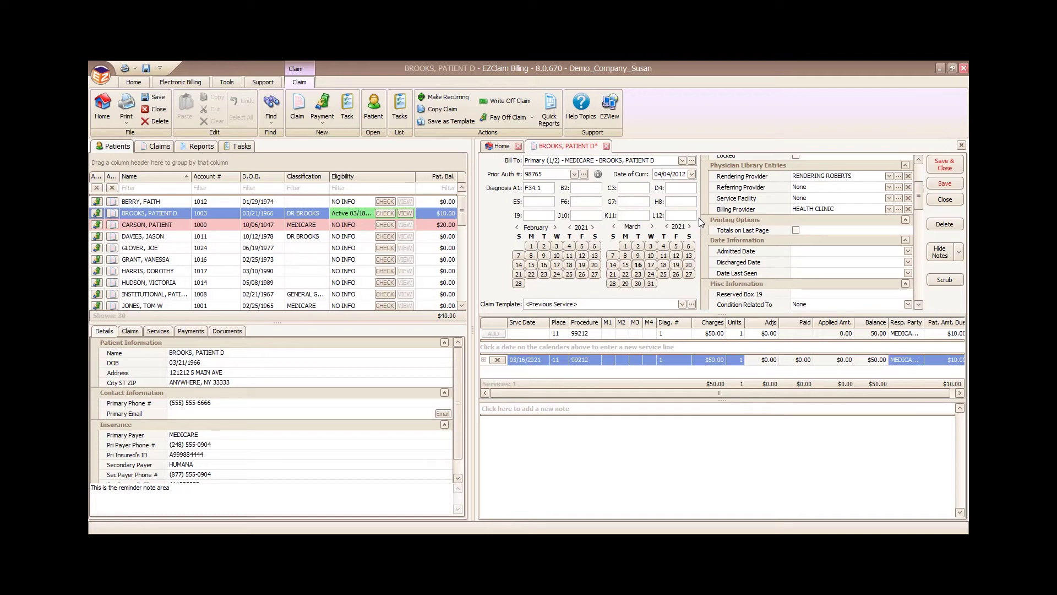
left_click(943, 185)
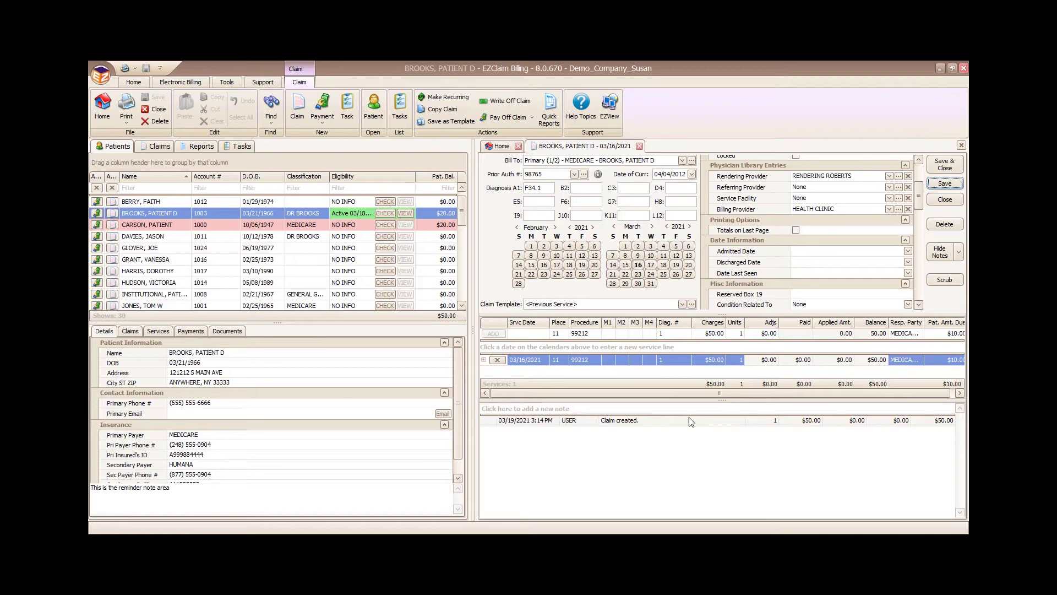
Step: Close the claim, check all 17 claims ($1,190.00) in Send Claims, and attempt sending the batch
left_click(953, 164)
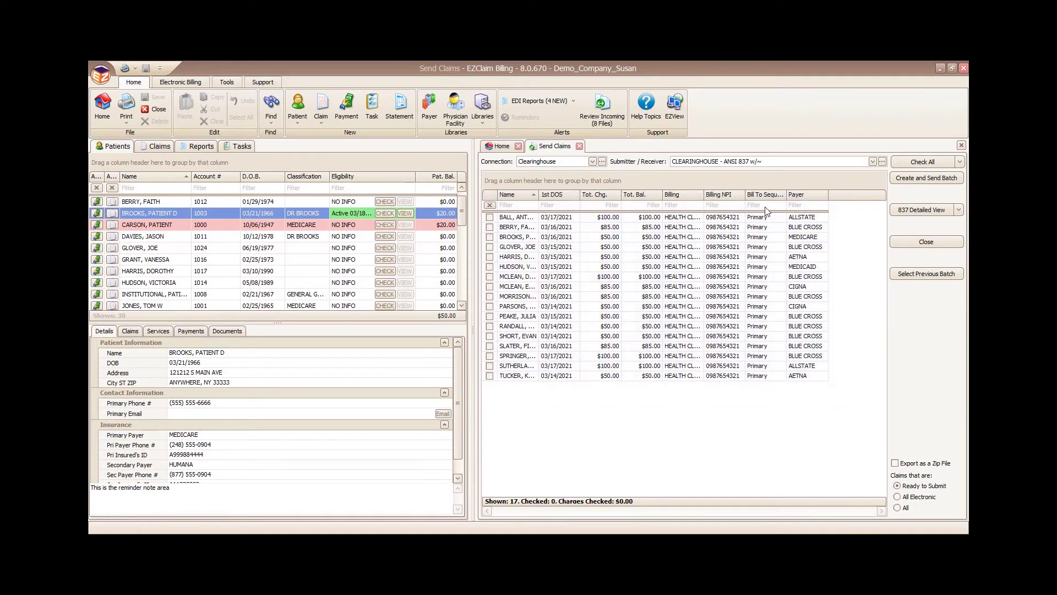
left_click(922, 165)
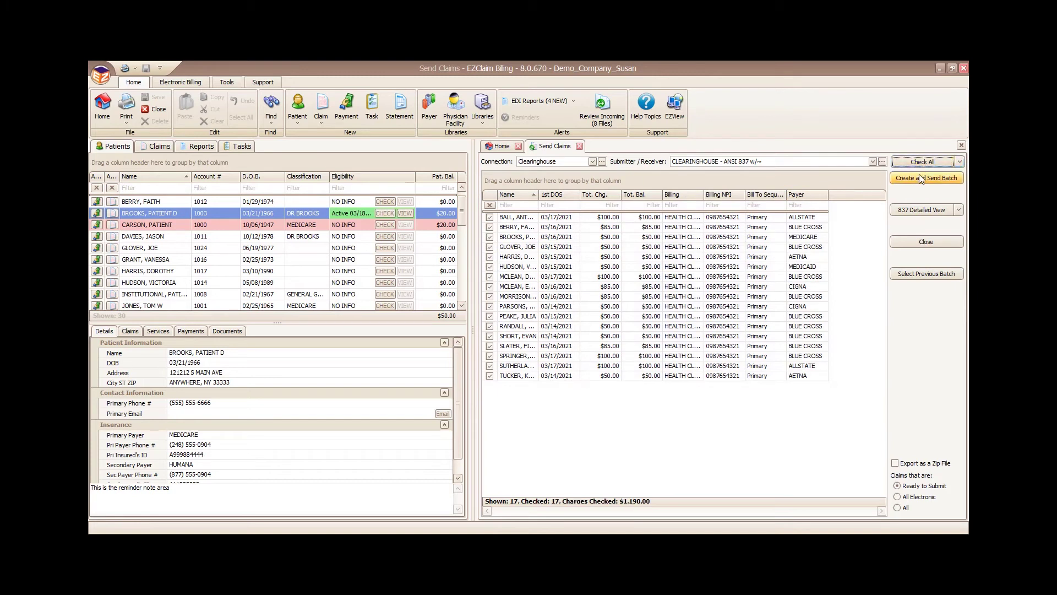
left_click(921, 179)
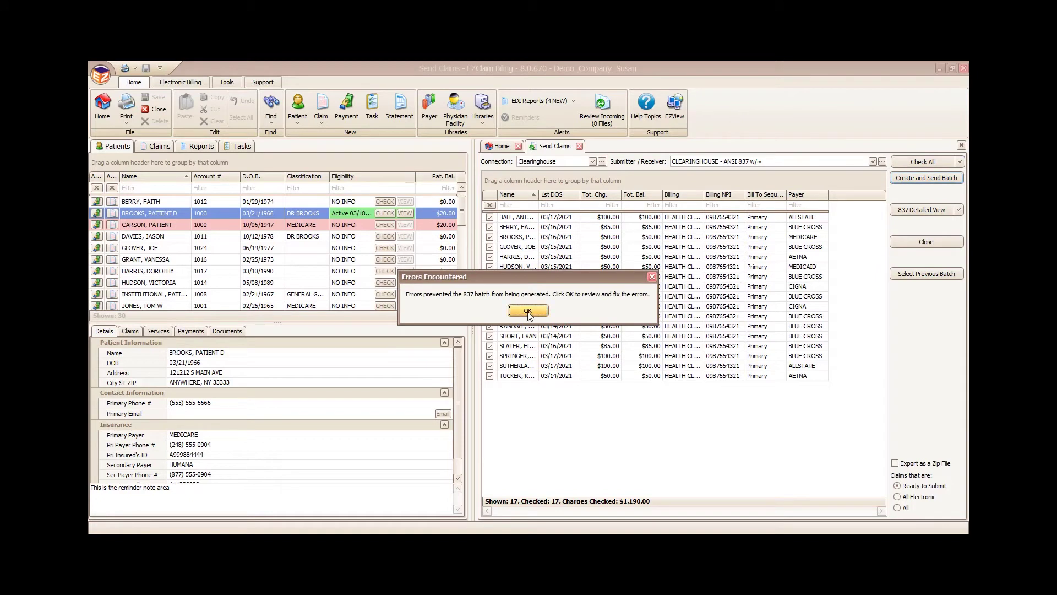
Step: Open the claim with the missing Place of Service error and set its place of service to 11
left_click(528, 311)
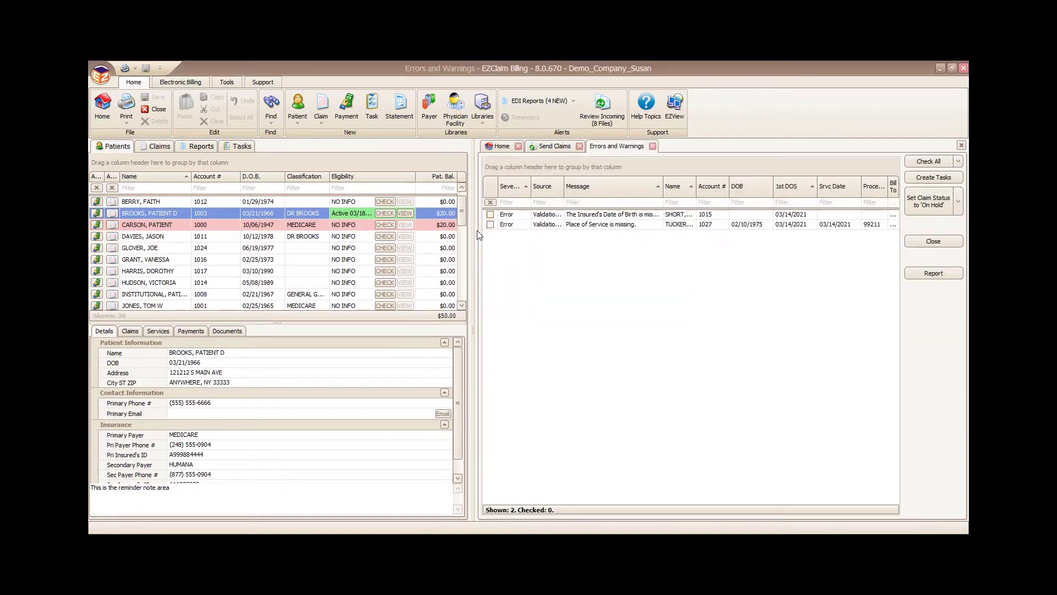
left_click_drag(470, 328, 379, 329)
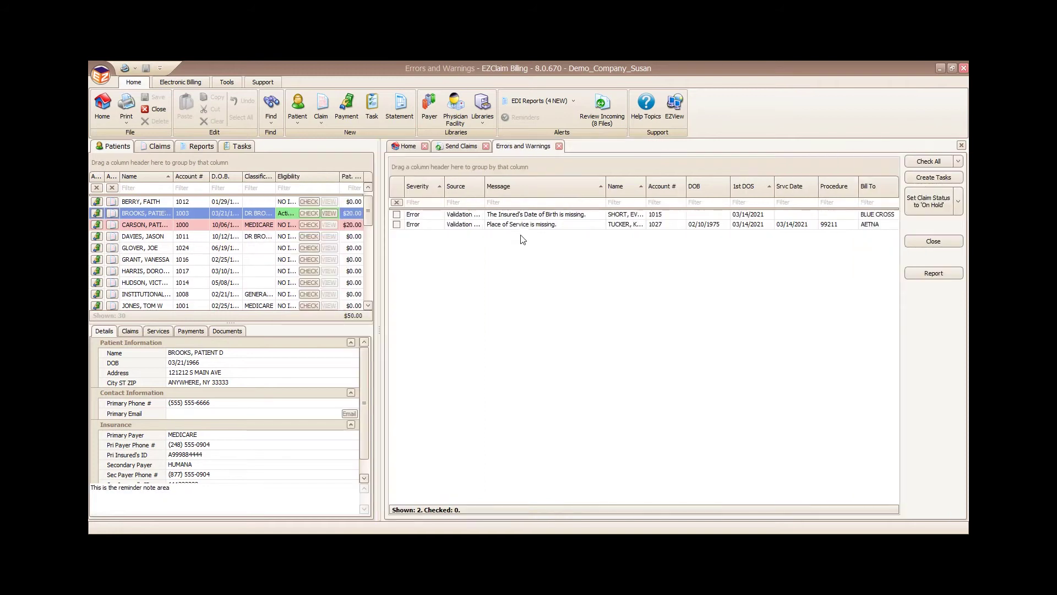
left_click_drag(484, 191, 505, 191)
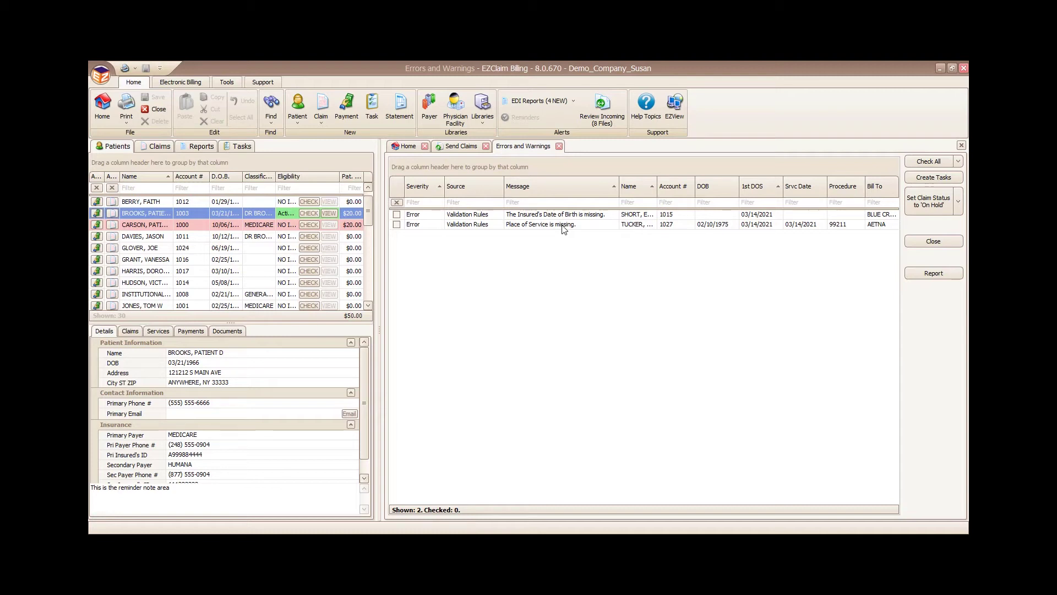
left_click(563, 226)
double_click(558, 226)
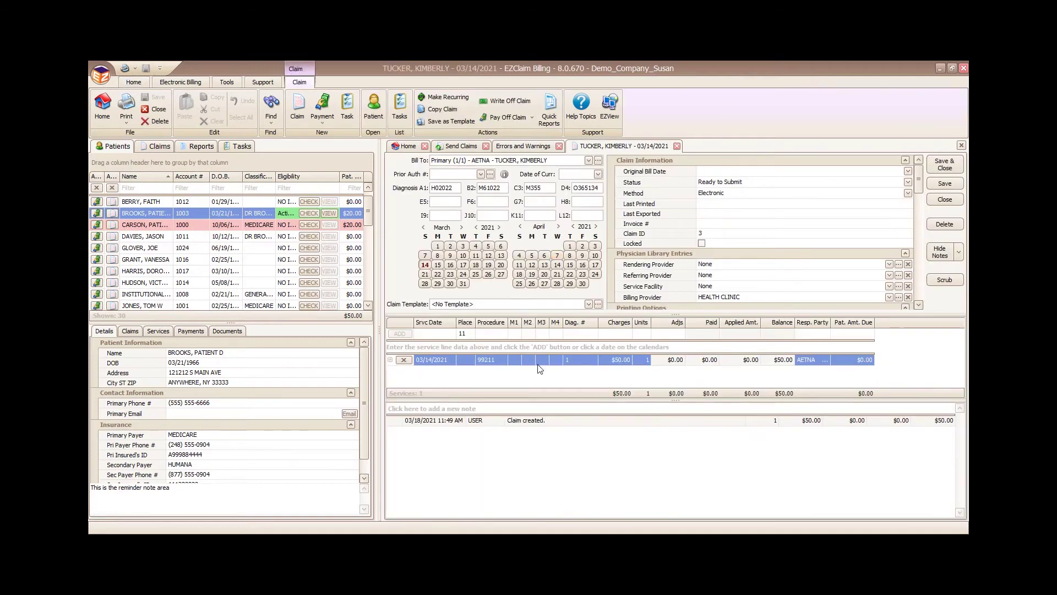
left_click(466, 362)
type("11")
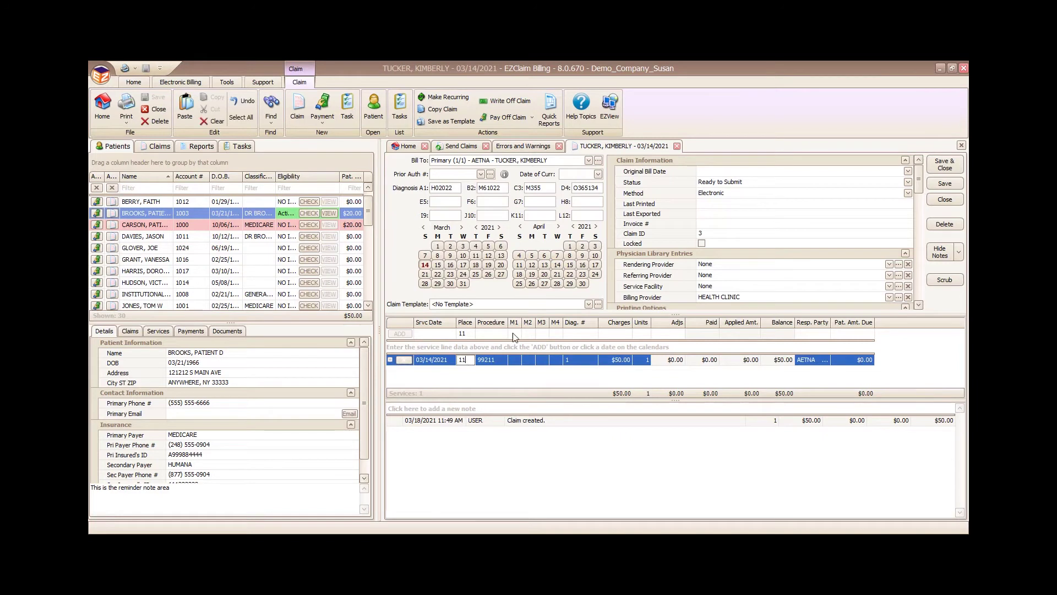
left_click(944, 168)
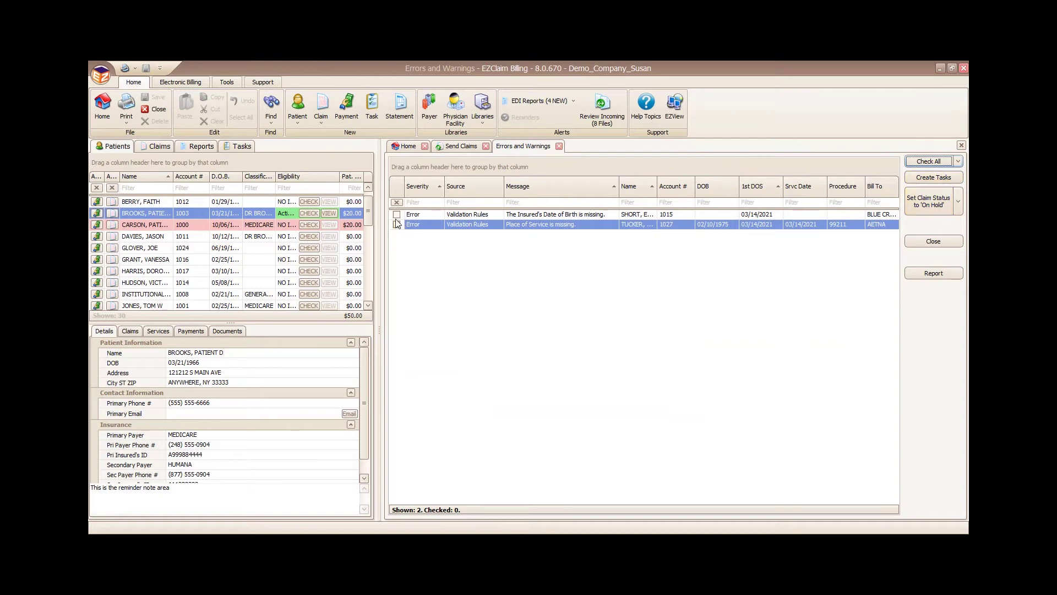
Step: Set the claim missing the insured's date of birth to On Hold
left_click(397, 215)
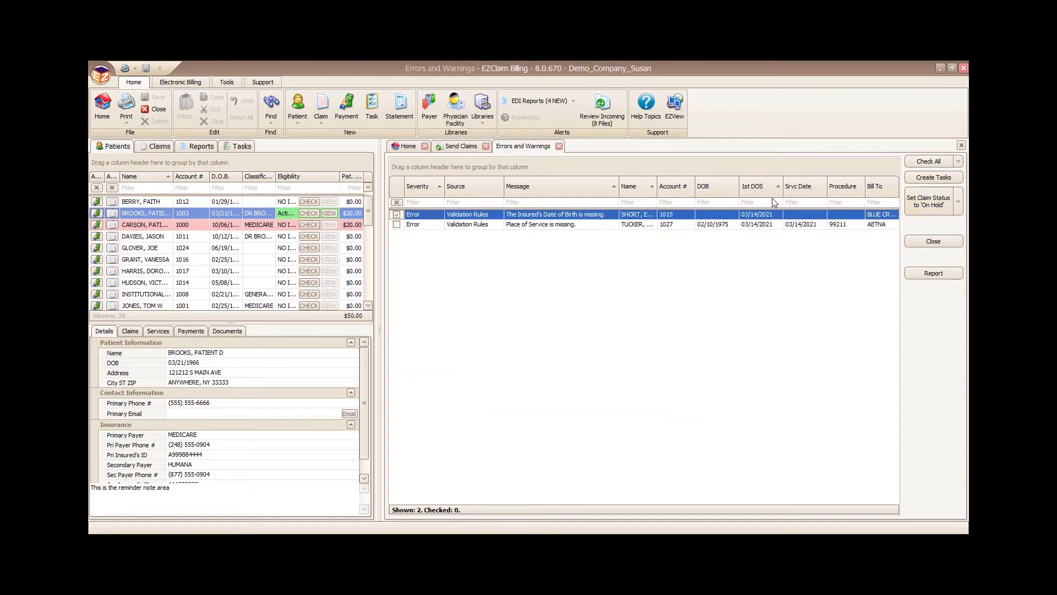
left_click(924, 203)
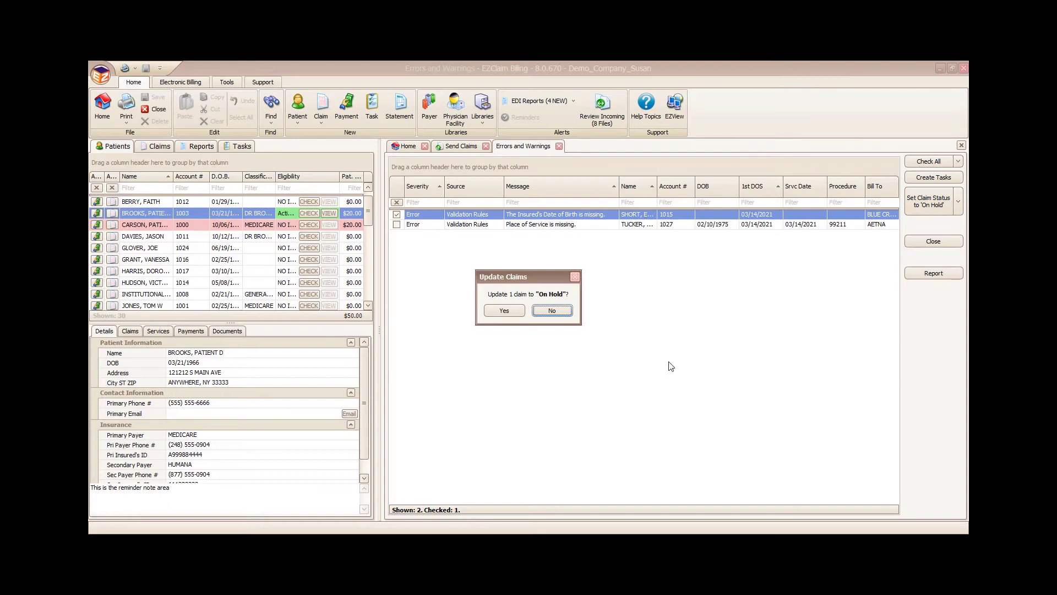
left_click(504, 310)
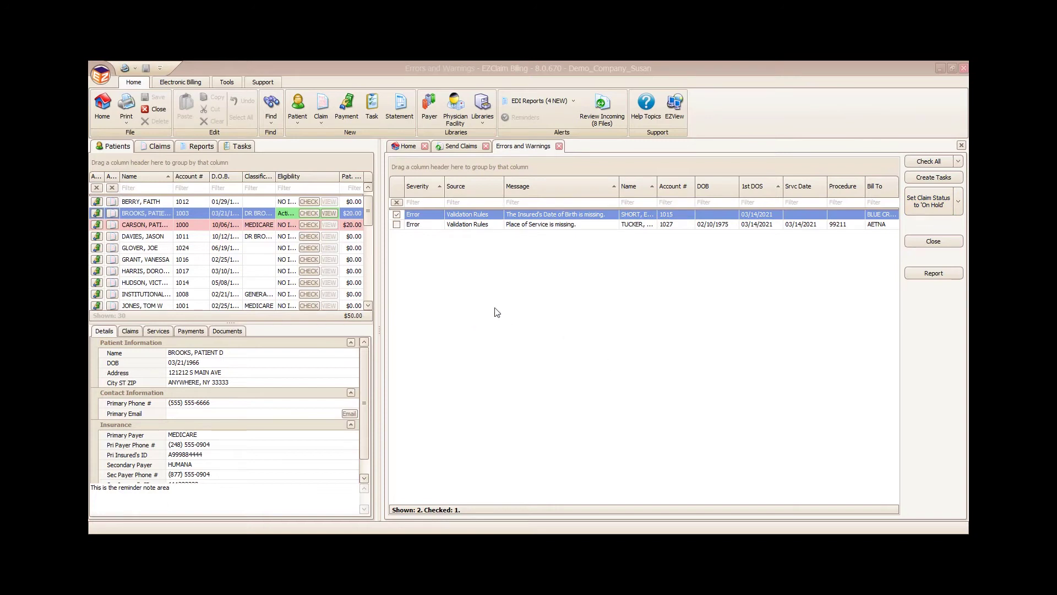
Step: Create a Fix Claim task for it, assigned to a user, due 03/22/2021 with a reminder
left_click(397, 215)
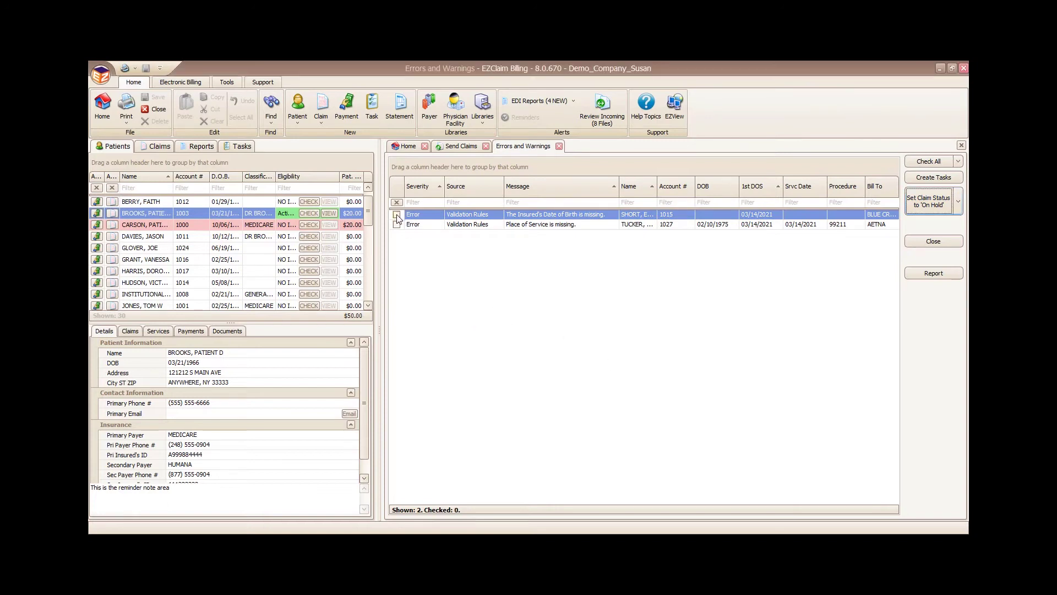
left_click(945, 179)
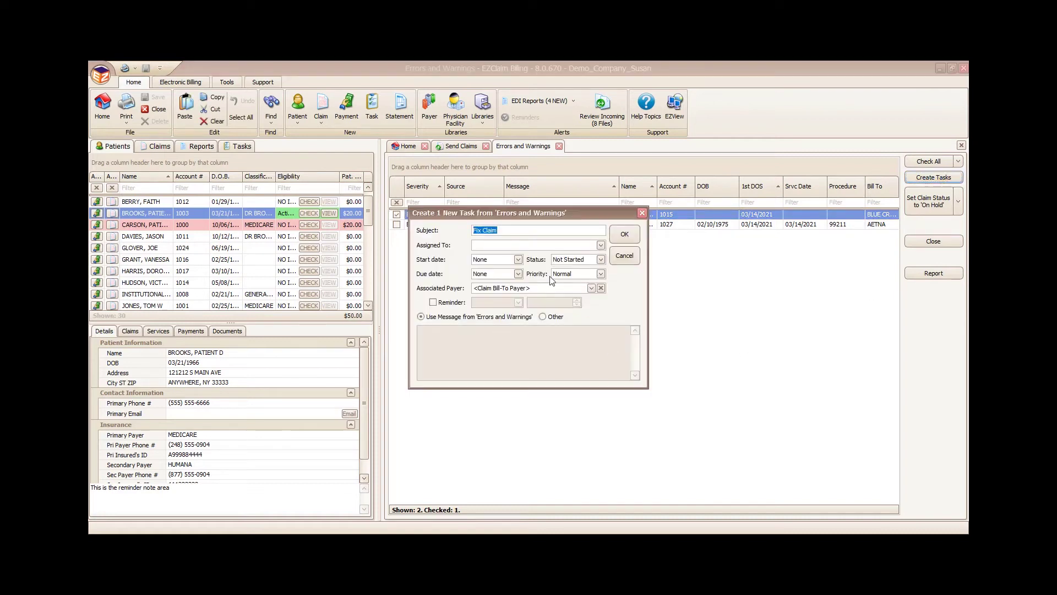
left_click(601, 245)
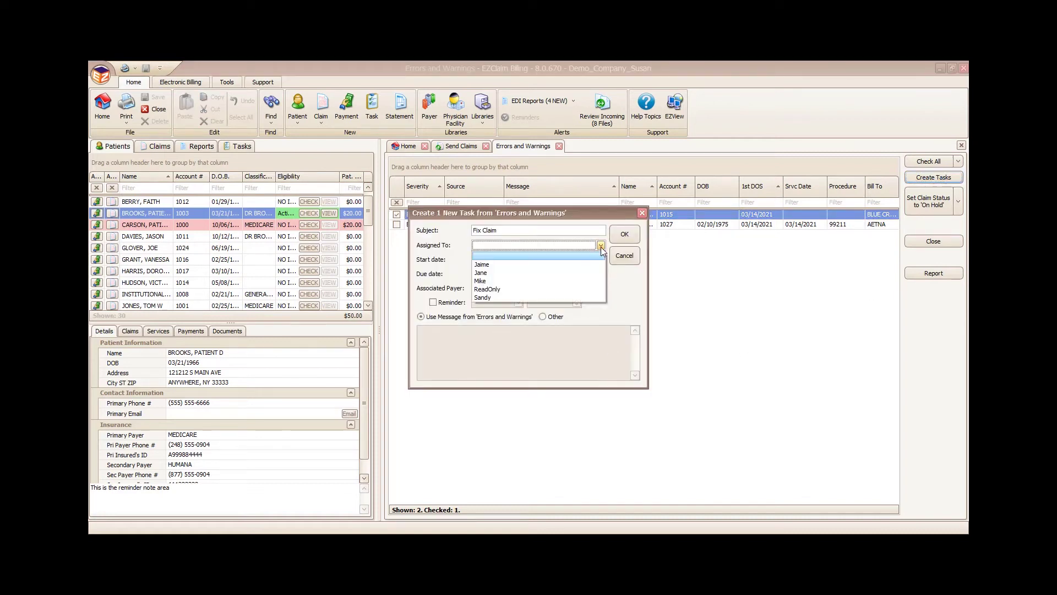
left_click(552, 265)
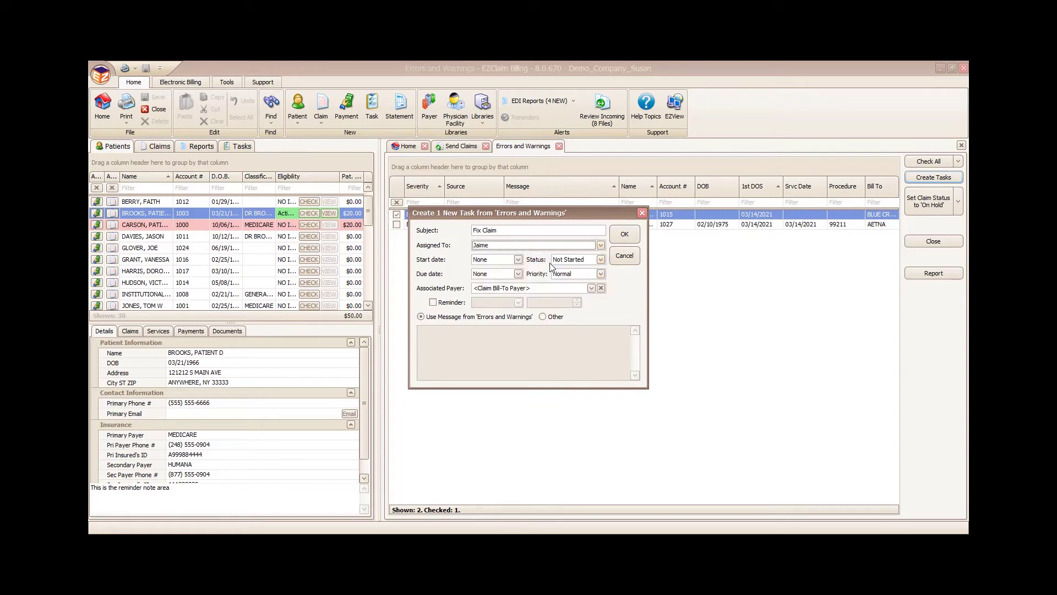
left_click(517, 275)
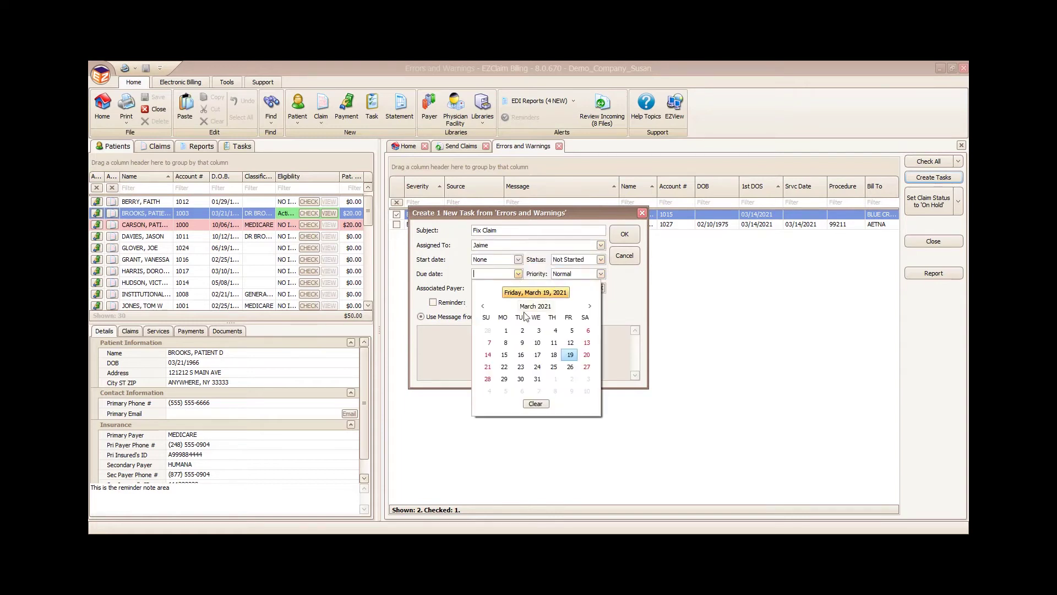
left_click(505, 369)
left_click(433, 302)
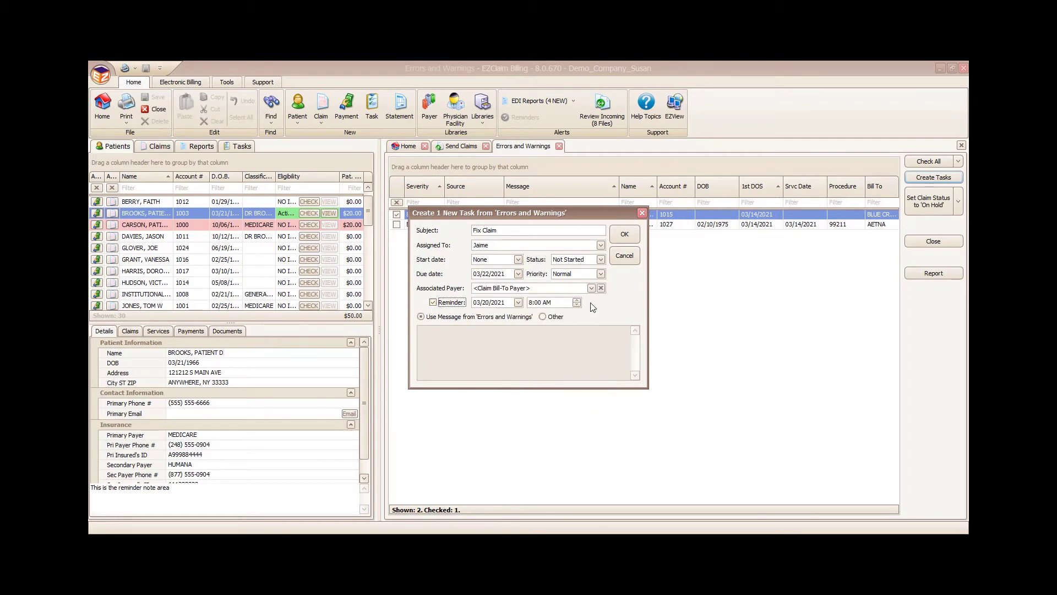
left_click(630, 239)
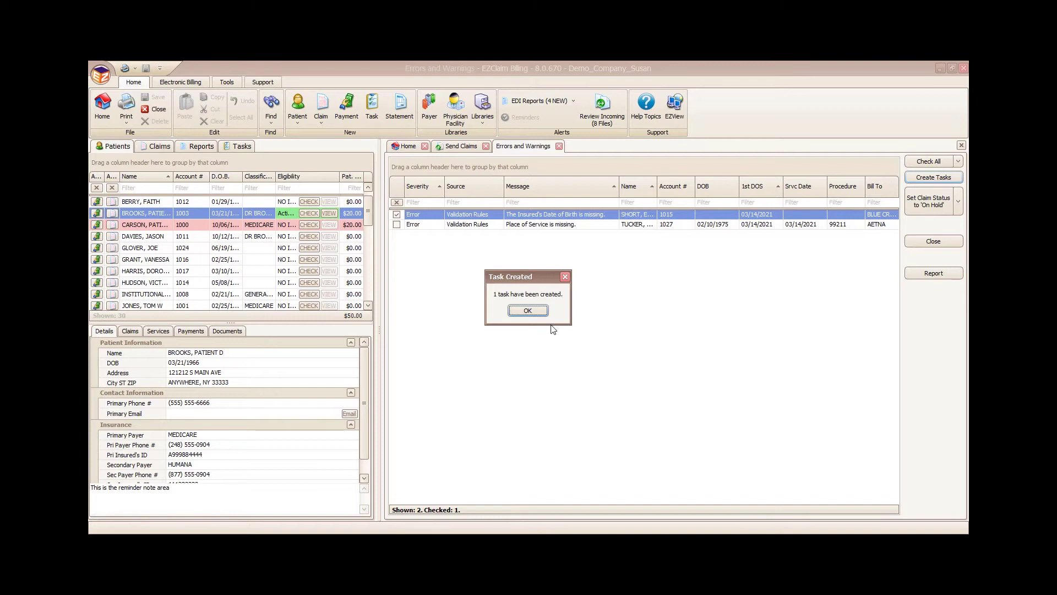
left_click(527, 310)
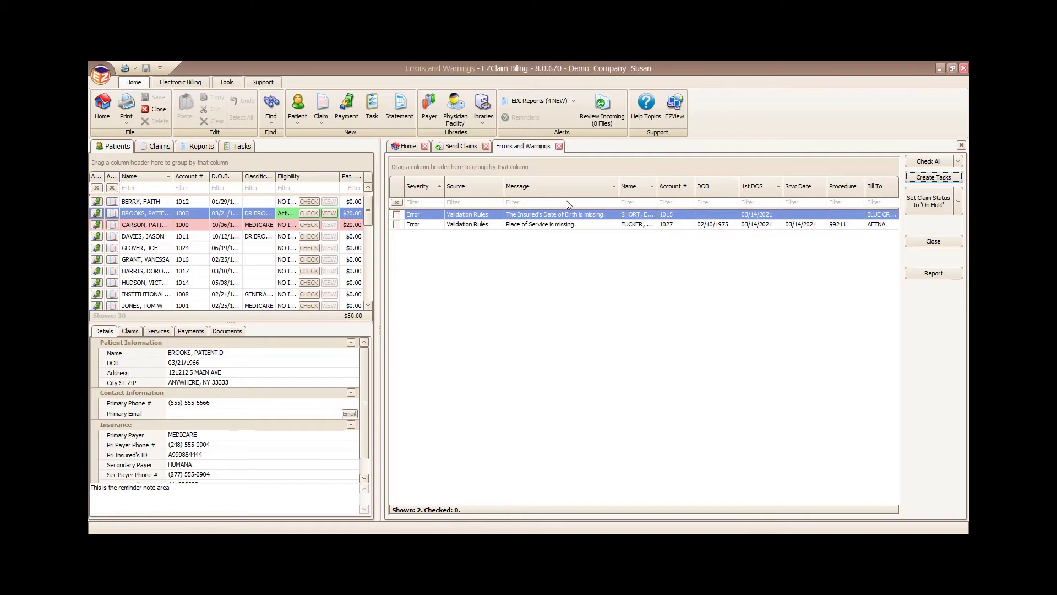
left_click(558, 146)
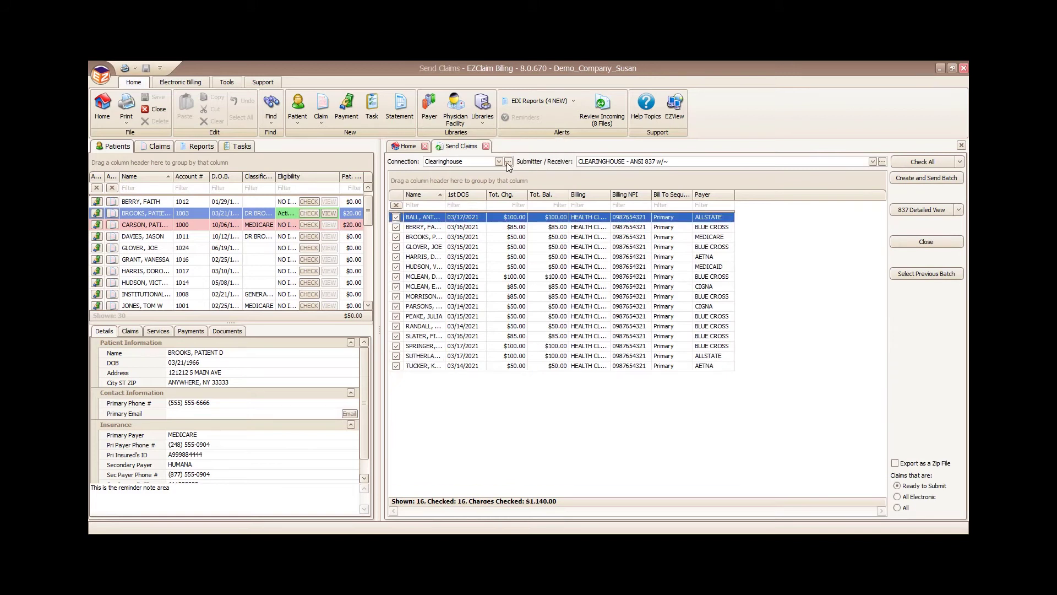
Step: Send the 16-claim batch, view the exported claims report at 110%, then close both tabs
left_click(937, 177)
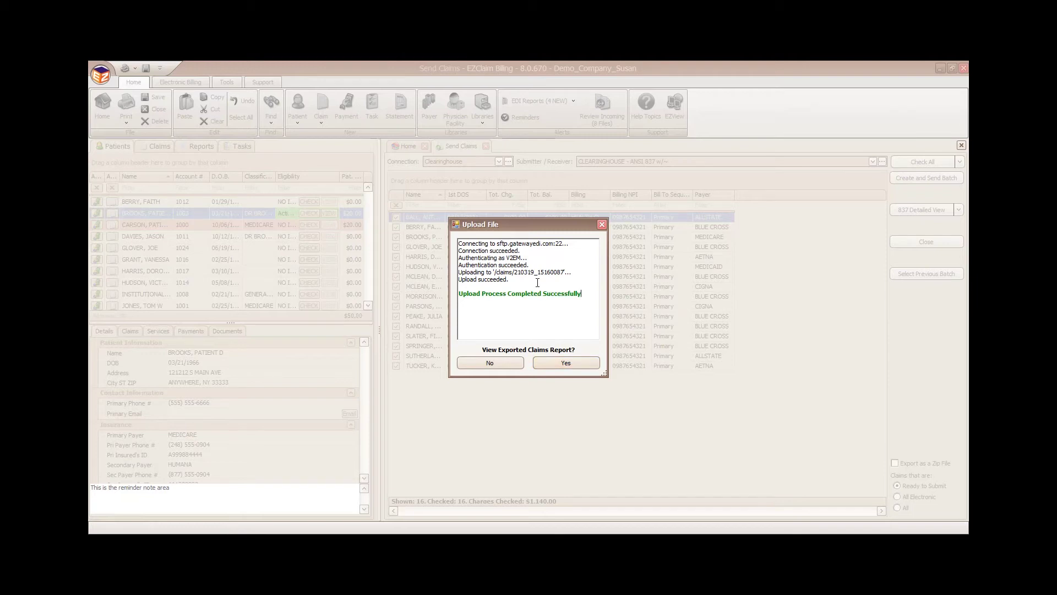
left_click(575, 365)
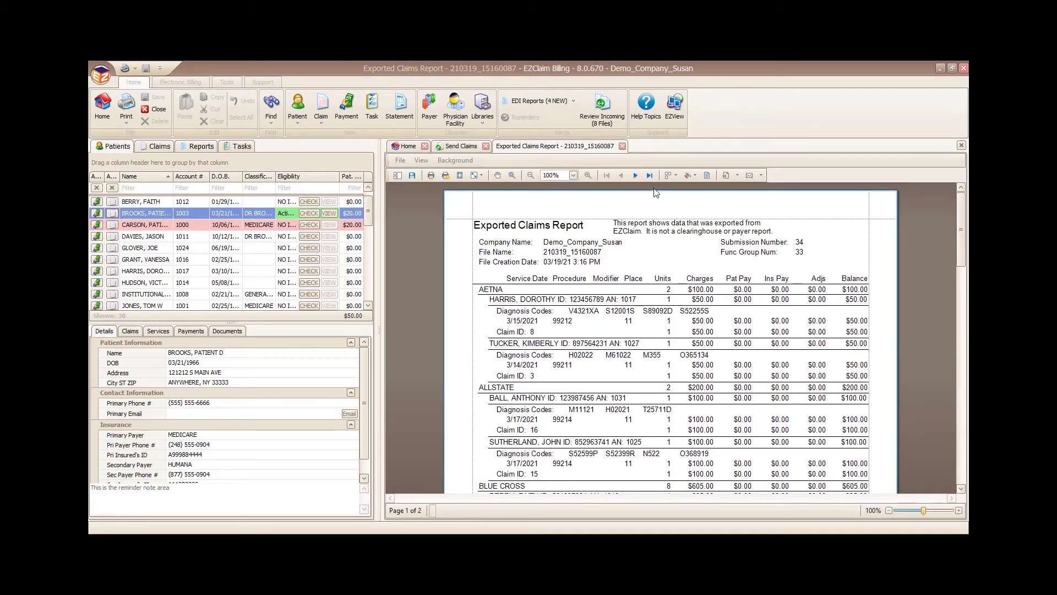
left_click(588, 176)
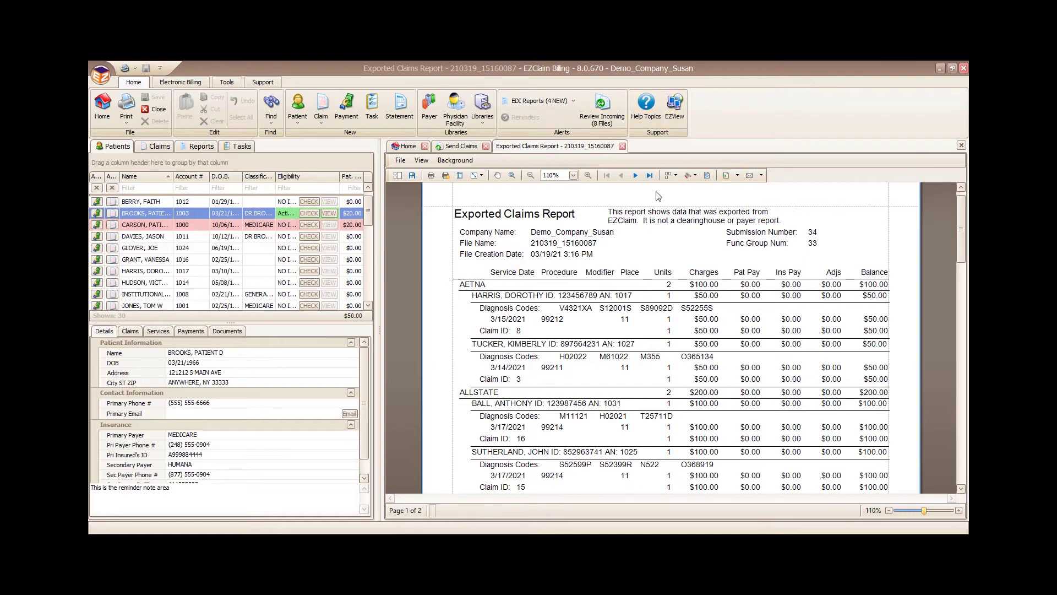
left_click(622, 146)
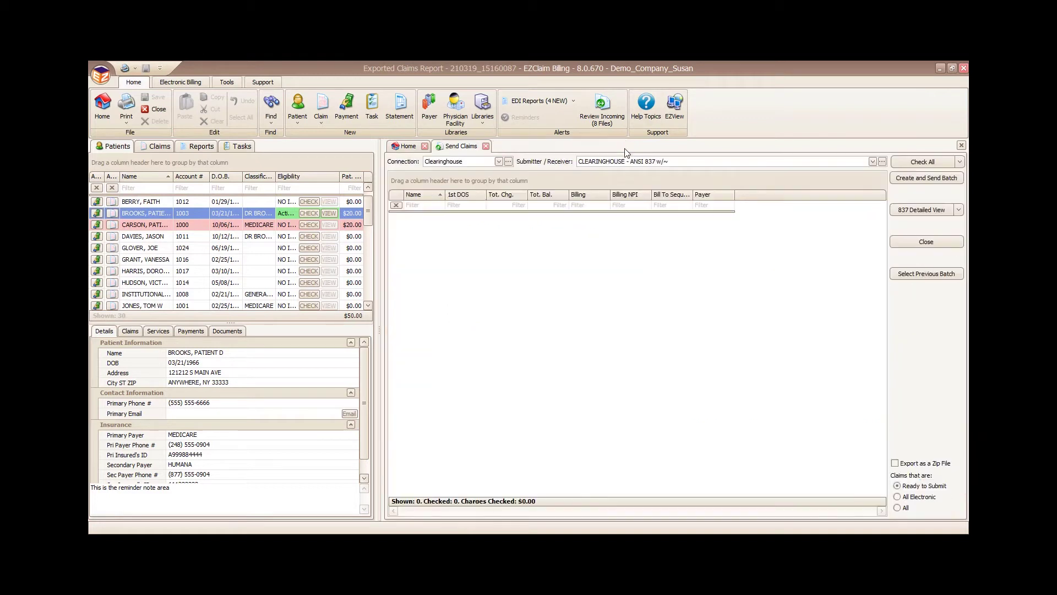
left_click(486, 146)
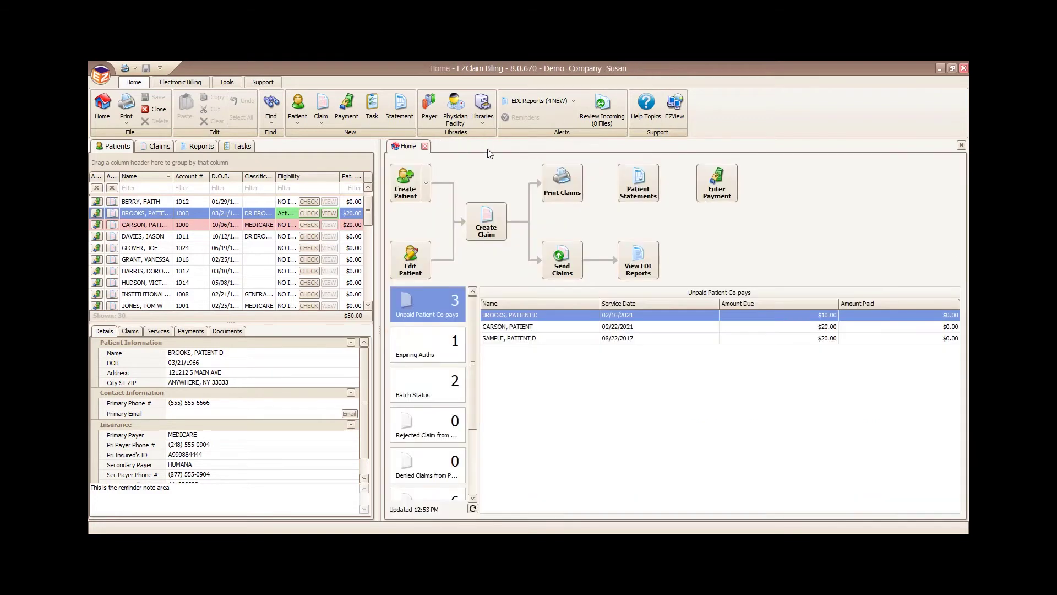
Step: Open and dismiss the Libraries list, then bring up the Print Claims screen
left_click(483, 120)
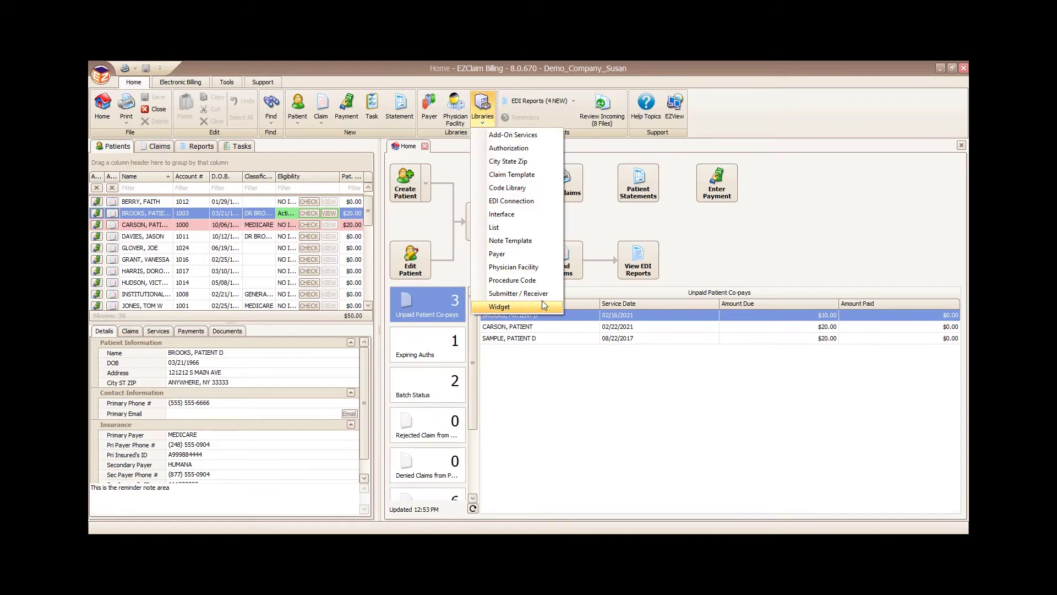
left_click(697, 152)
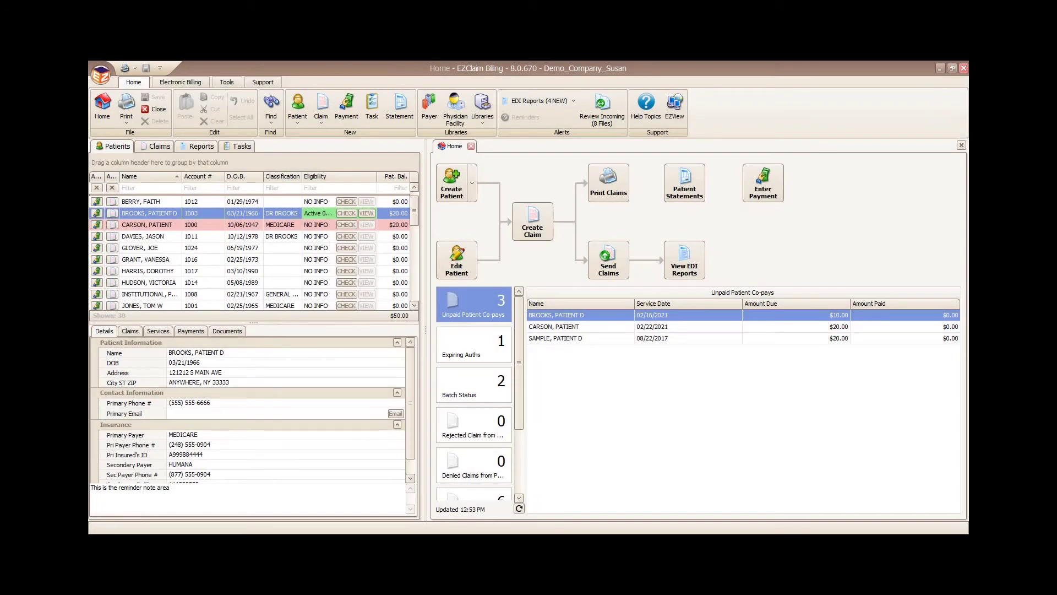
left_click(610, 195)
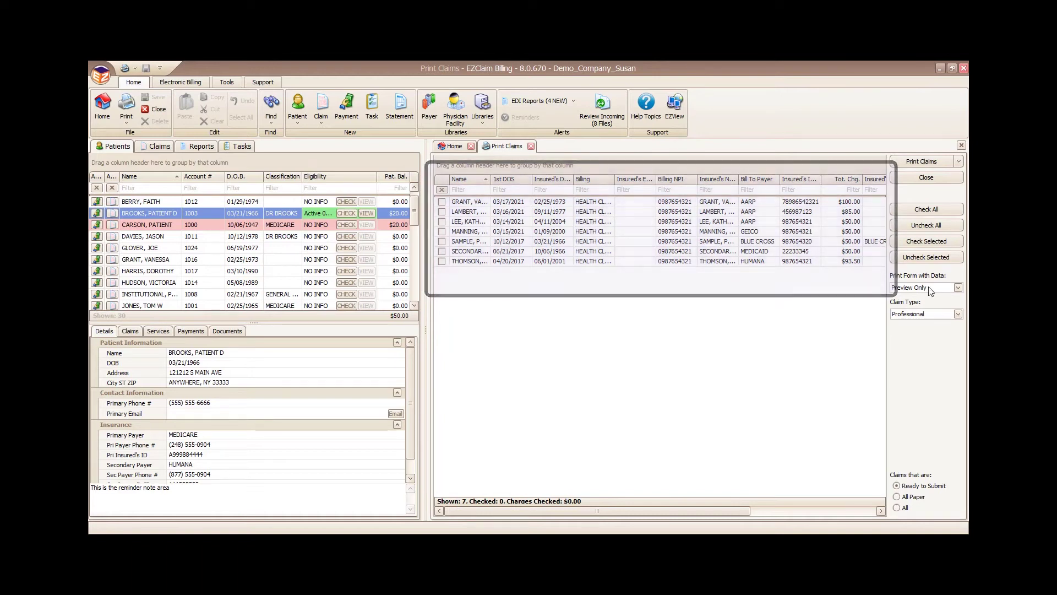
Step: Check all seven claims ($478.50) and review their claim-form print preview
left_click(916, 213)
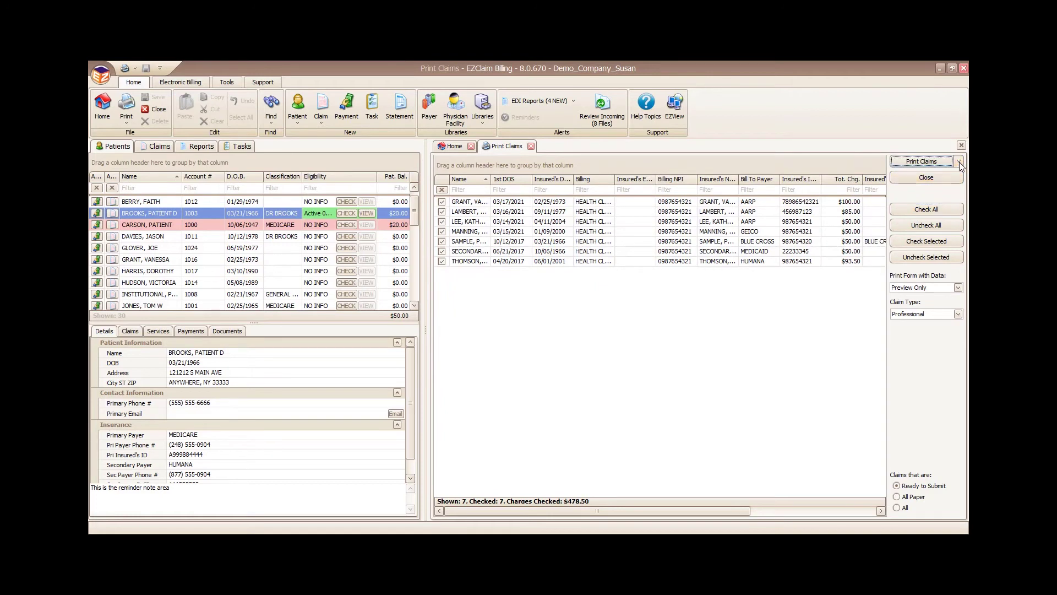
left_click(958, 161)
left_click(931, 188)
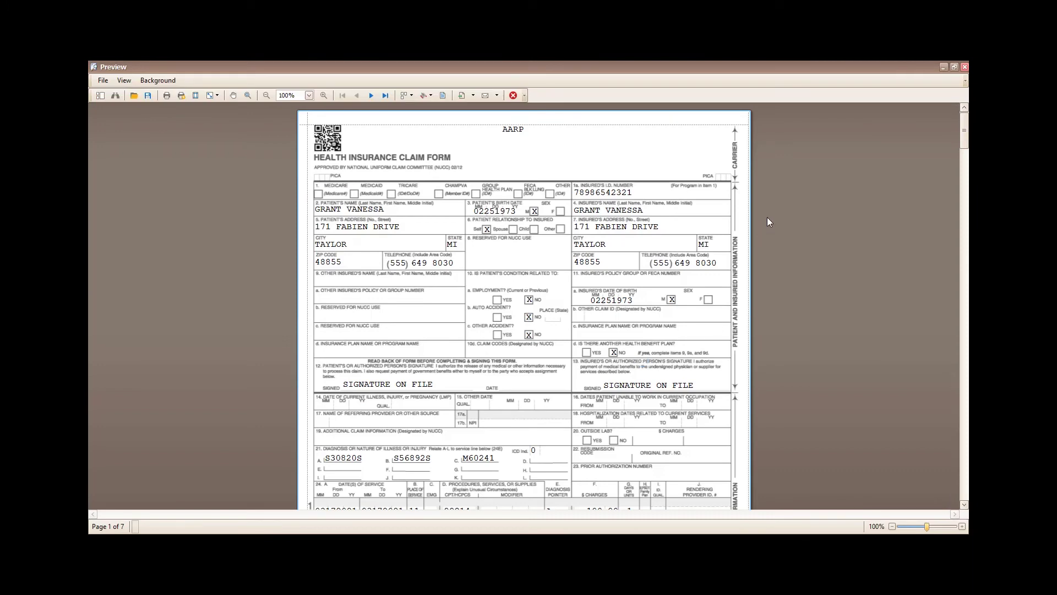
left_click(964, 67)
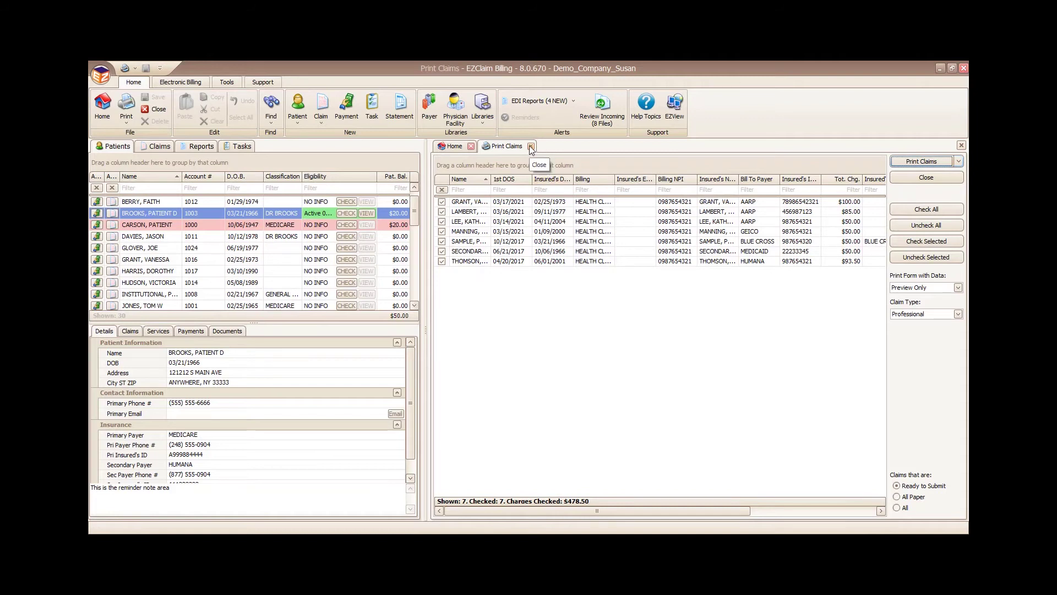
Step: Filter to Claim Invoice, check the single $105.00 invoice, and open its print preview
left_click(958, 314)
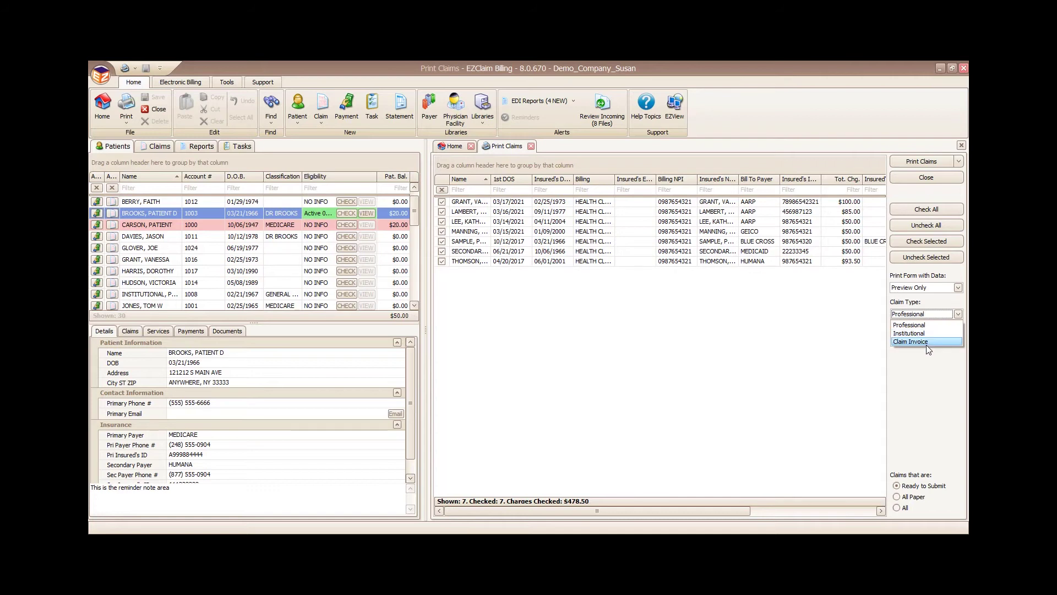
left_click(927, 341)
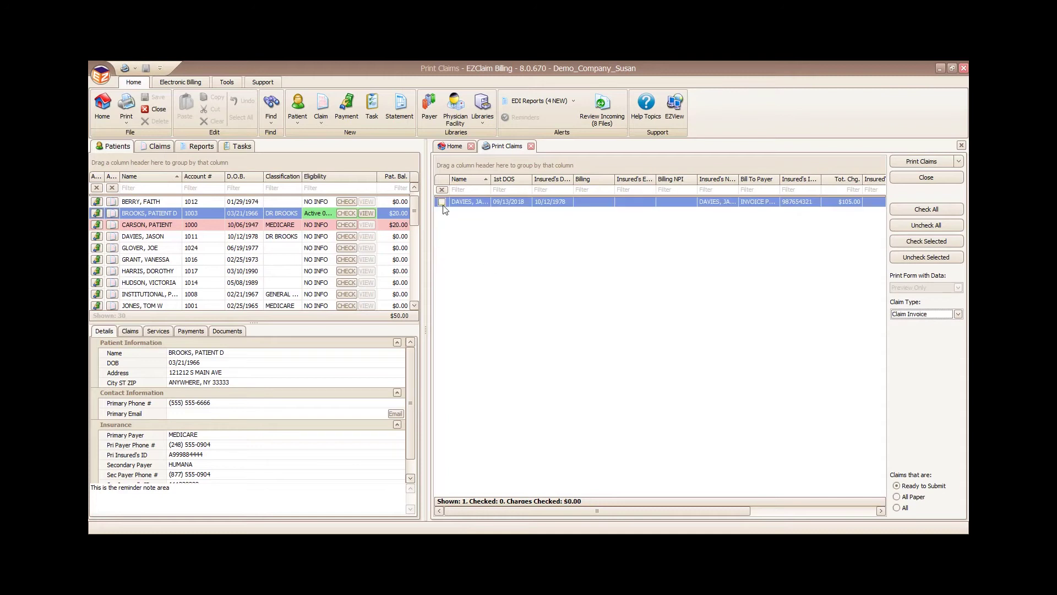
left_click(443, 204)
left_click(442, 202)
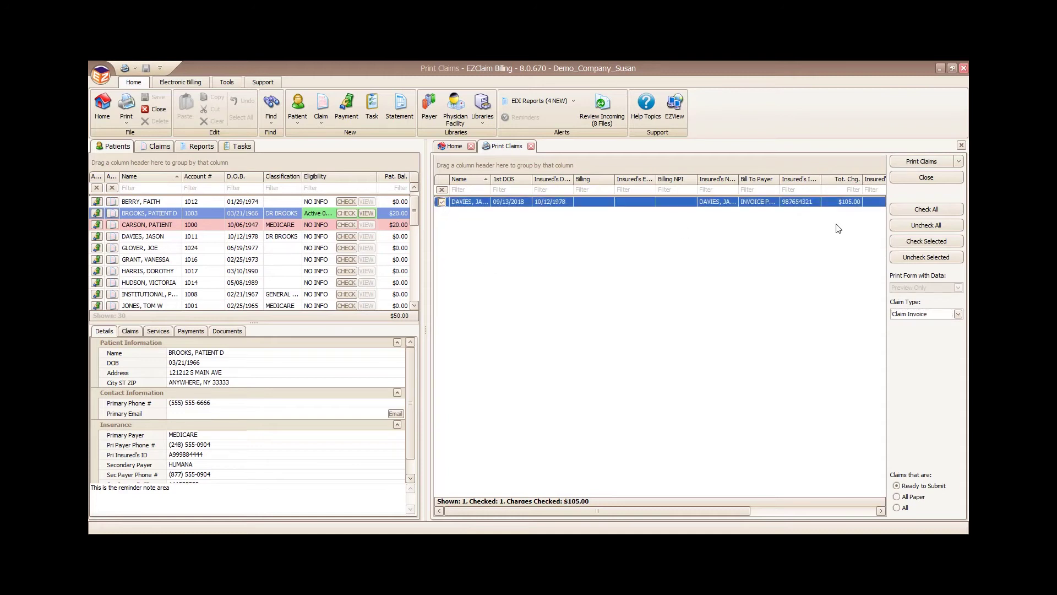
left_click(959, 161)
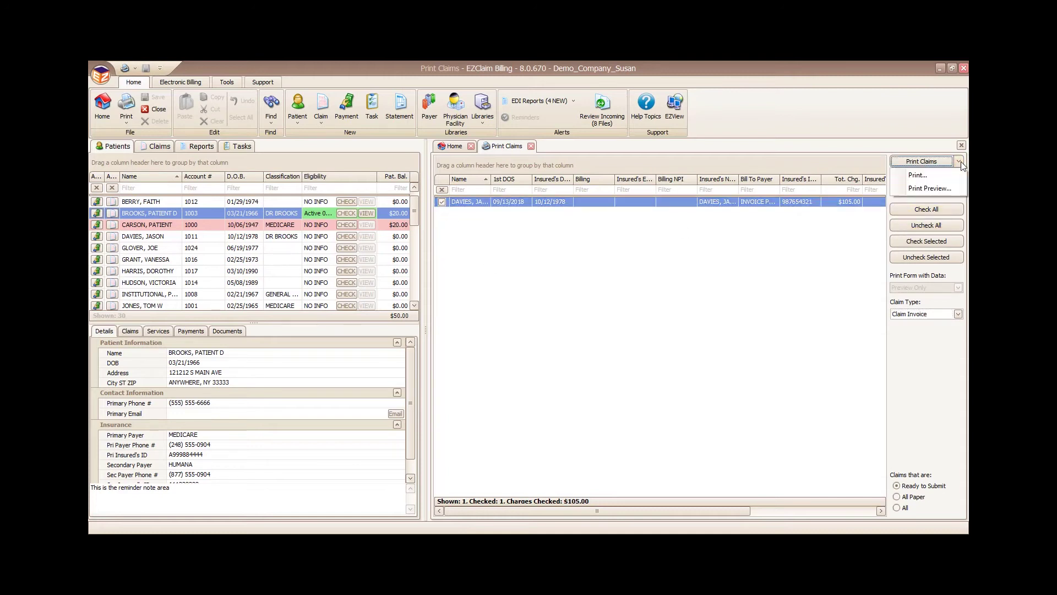
left_click(929, 188)
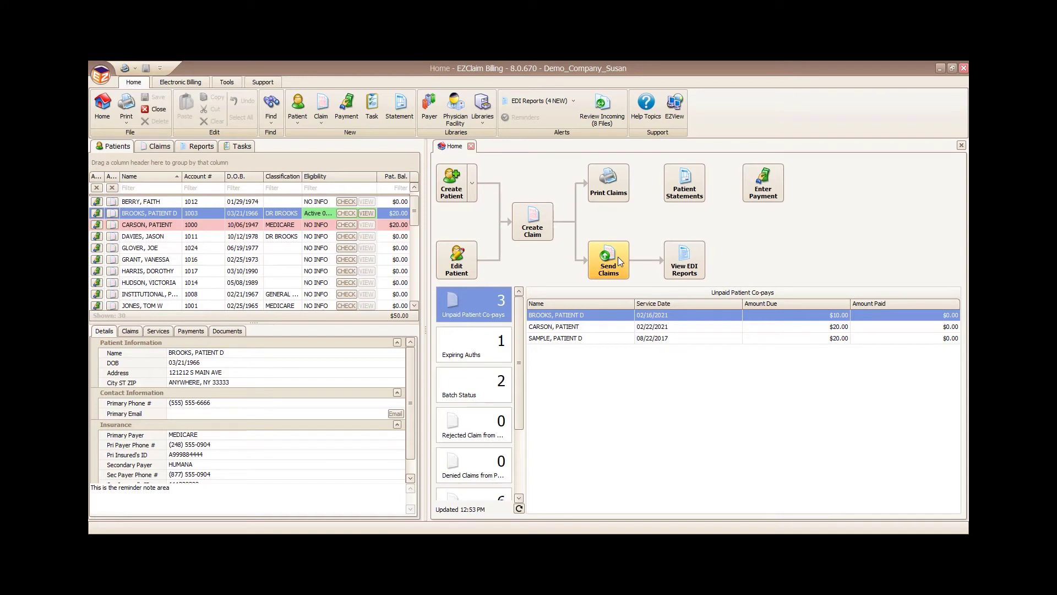
Step: Show the dashboard's Batch Status and select batch 210319_15160087, which holds 16 claims
left_click(463, 394)
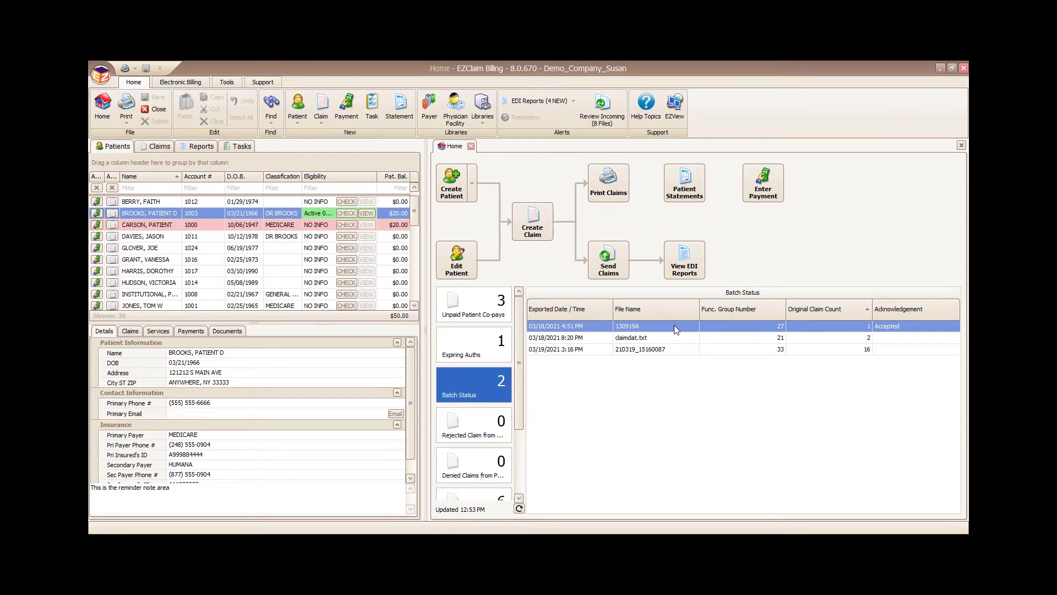
left_click(585, 350)
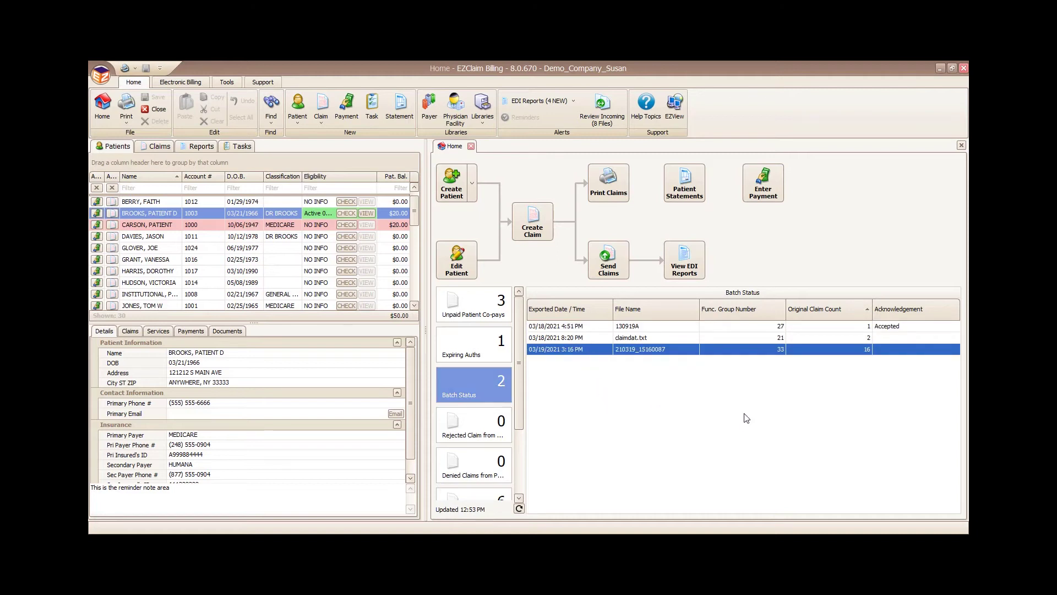
Step: Open the received EDI reports list and check which new report files arrived
left_click(685, 266)
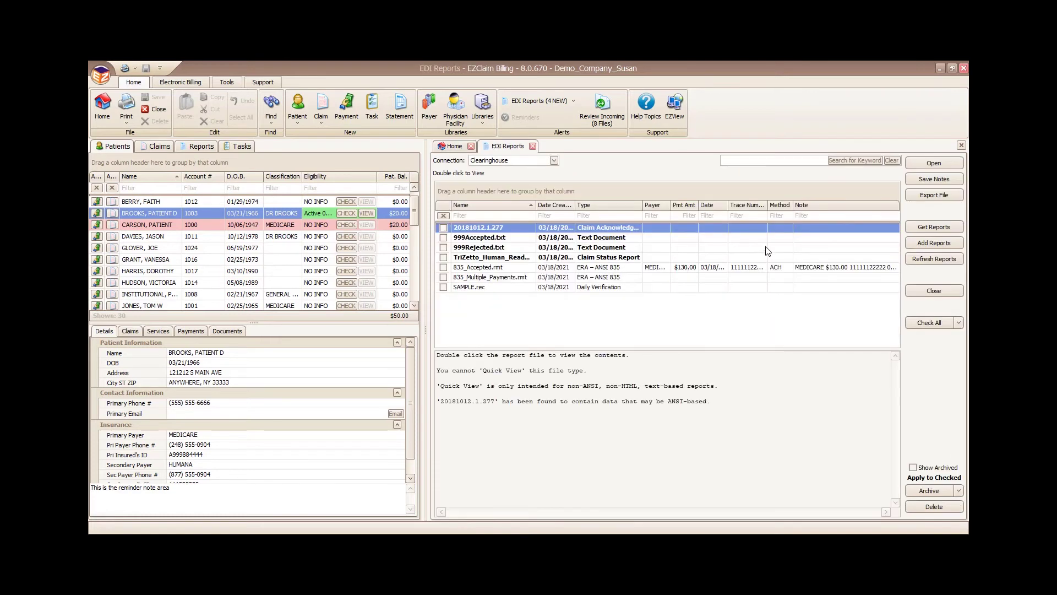
left_click(573, 102)
left_click(573, 103)
Step: Preview the TriZetto claim status report and highlight its VALIDATION ERROR lines
left_click(444, 257)
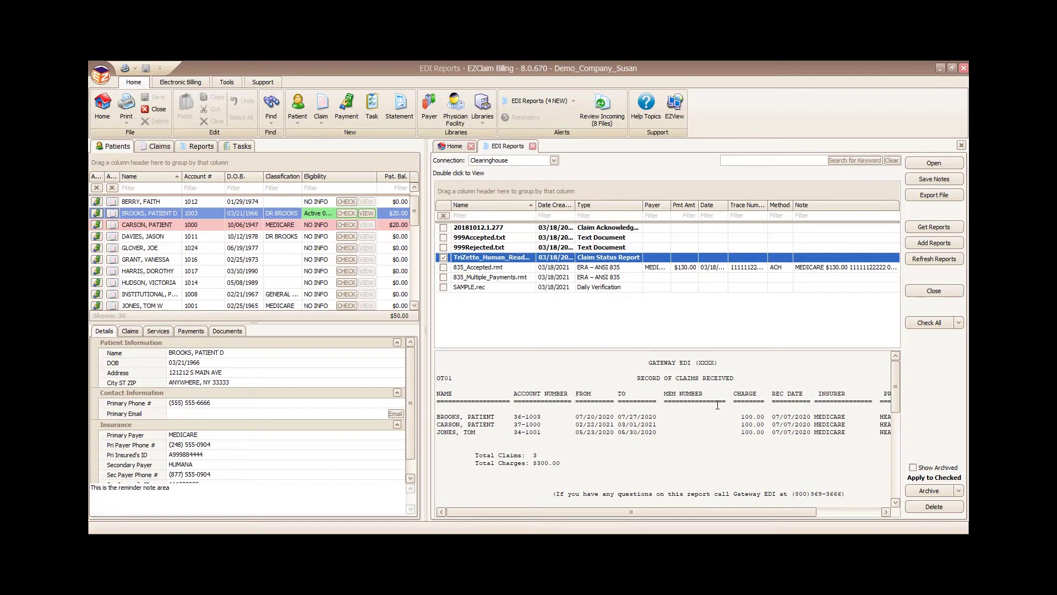
scroll(717, 405, "down", 1)
scroll(725, 403, "down", 8)
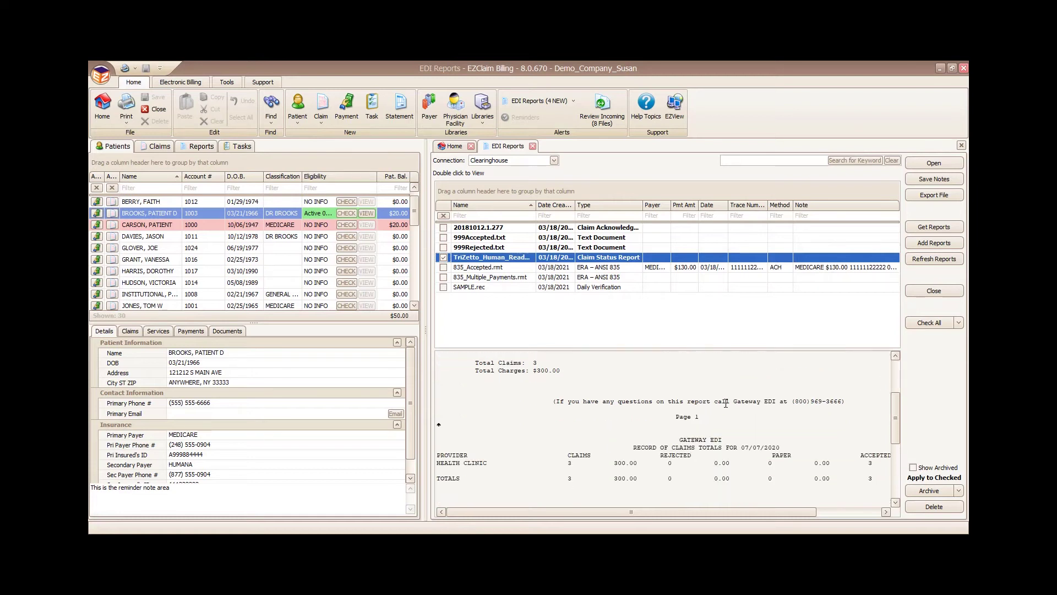
scroll(726, 403, "down", 4)
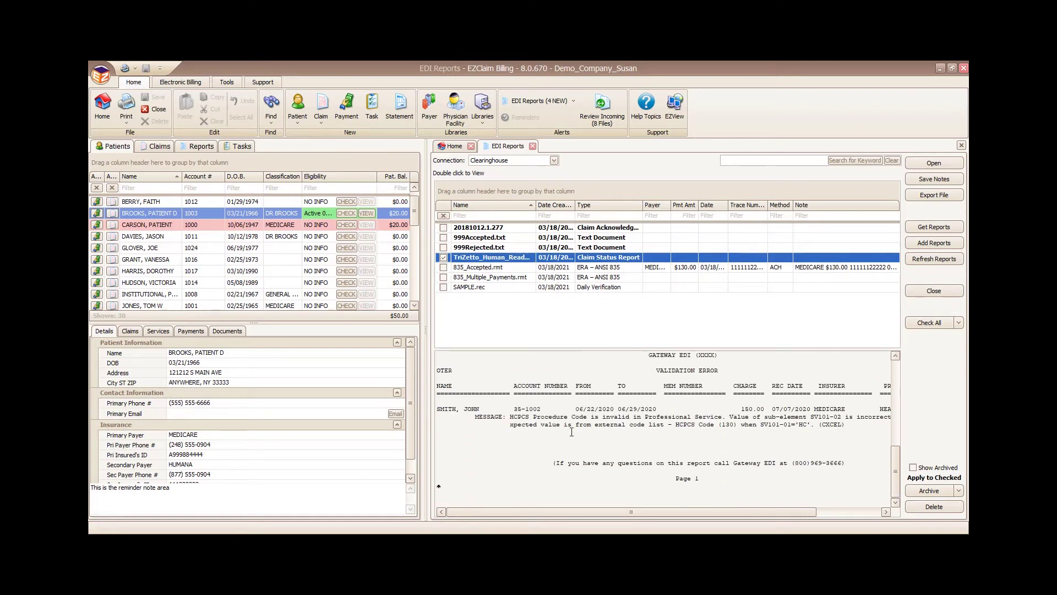
left_click_drag(441, 406, 740, 436)
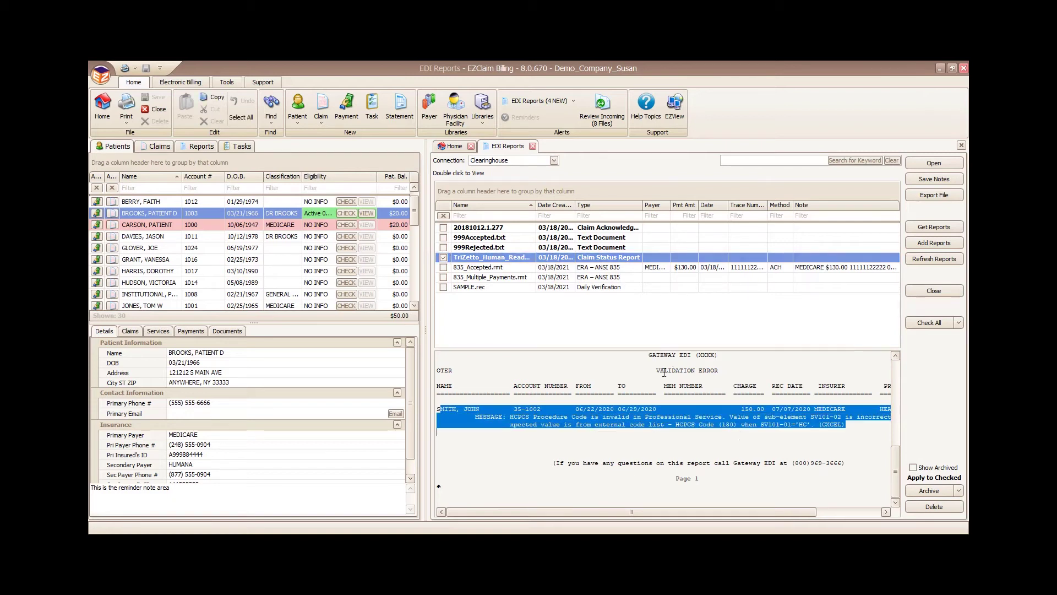
left_click_drag(652, 371, 737, 371)
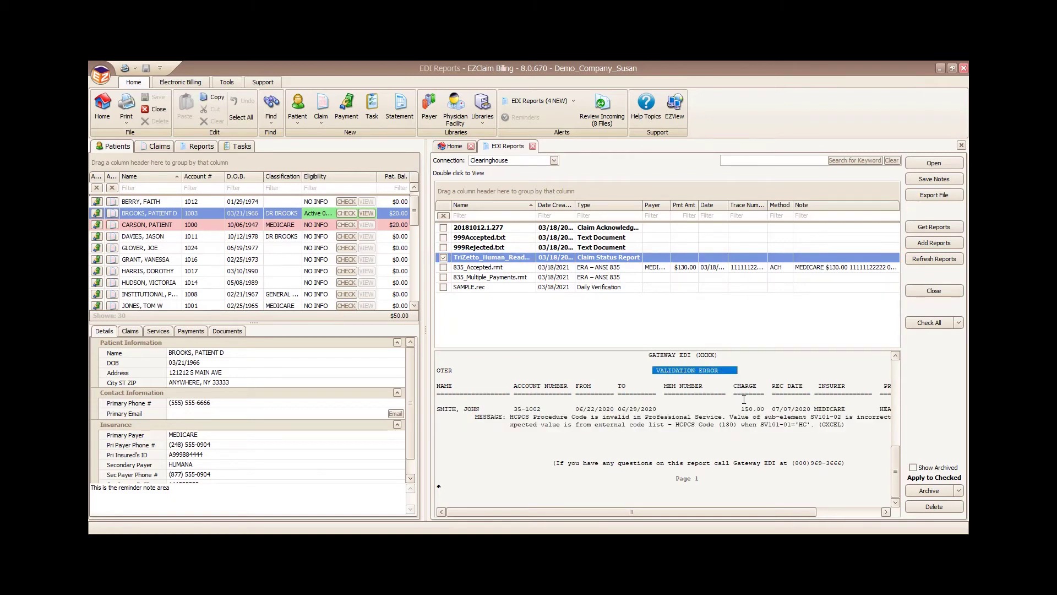
scroll(671, 416, "up", 8)
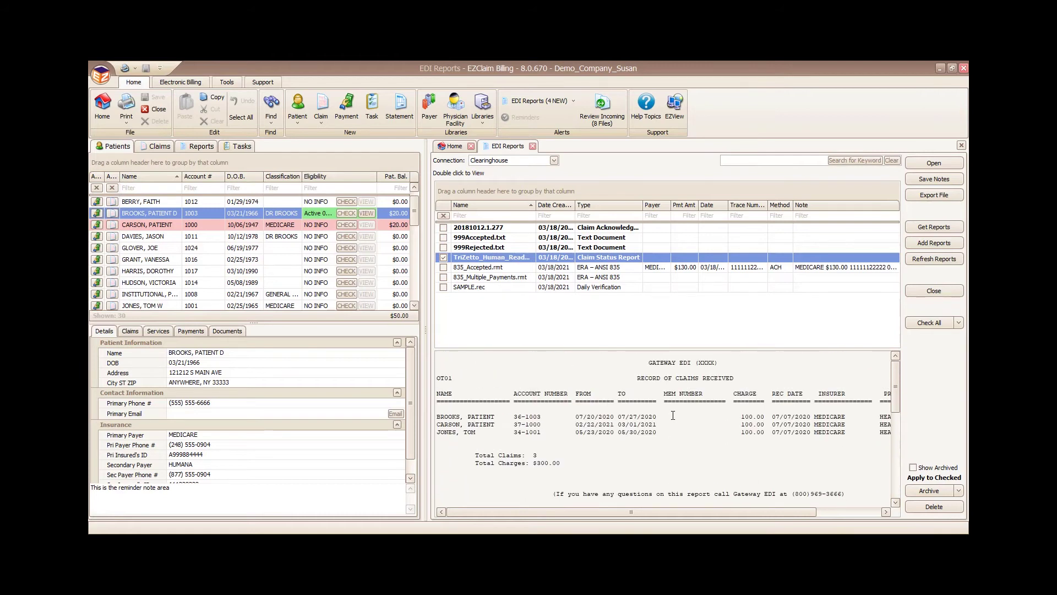
left_click(443, 259)
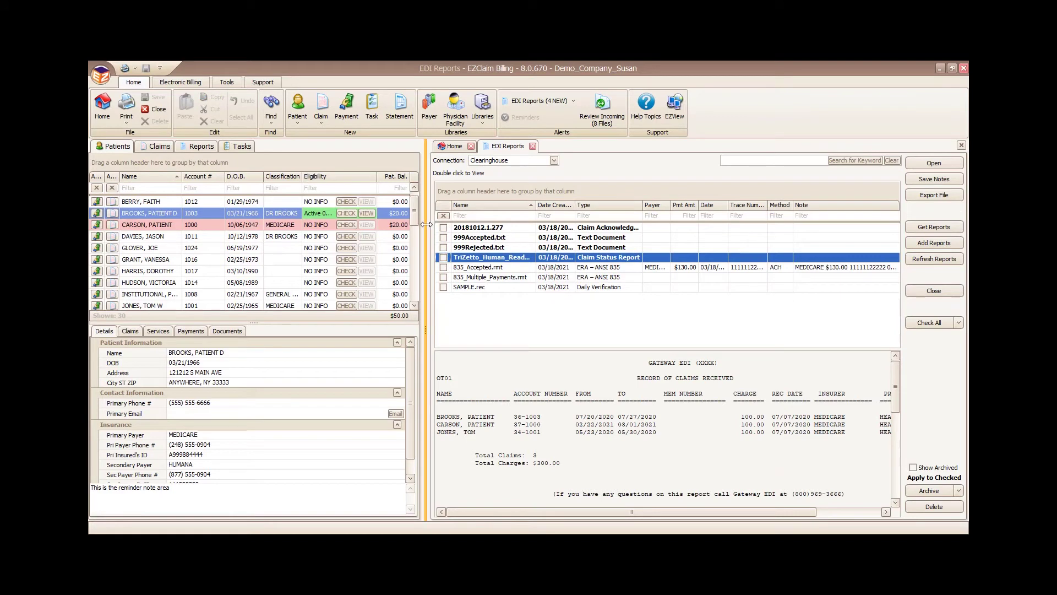
Step: Import the 20181012.1.277 acknowledgement file's claim status updates
left_click(443, 227)
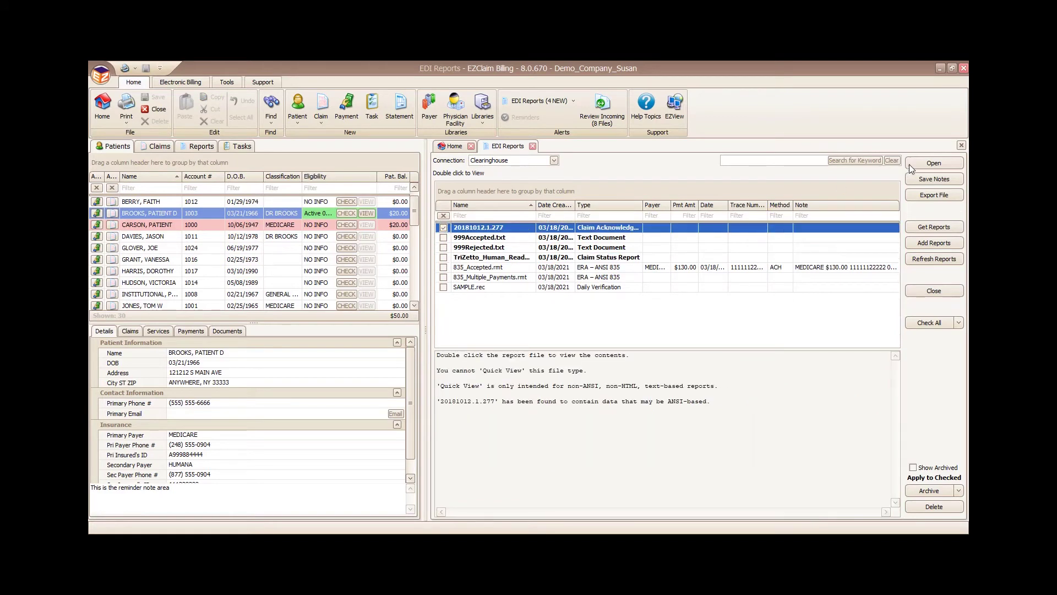
left_click(932, 164)
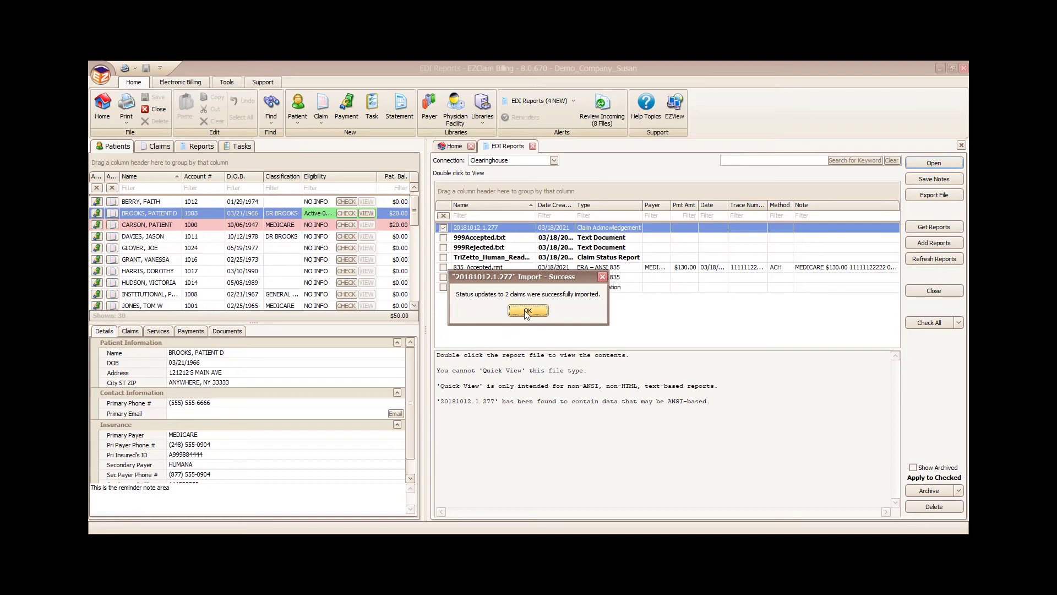
left_click(527, 311)
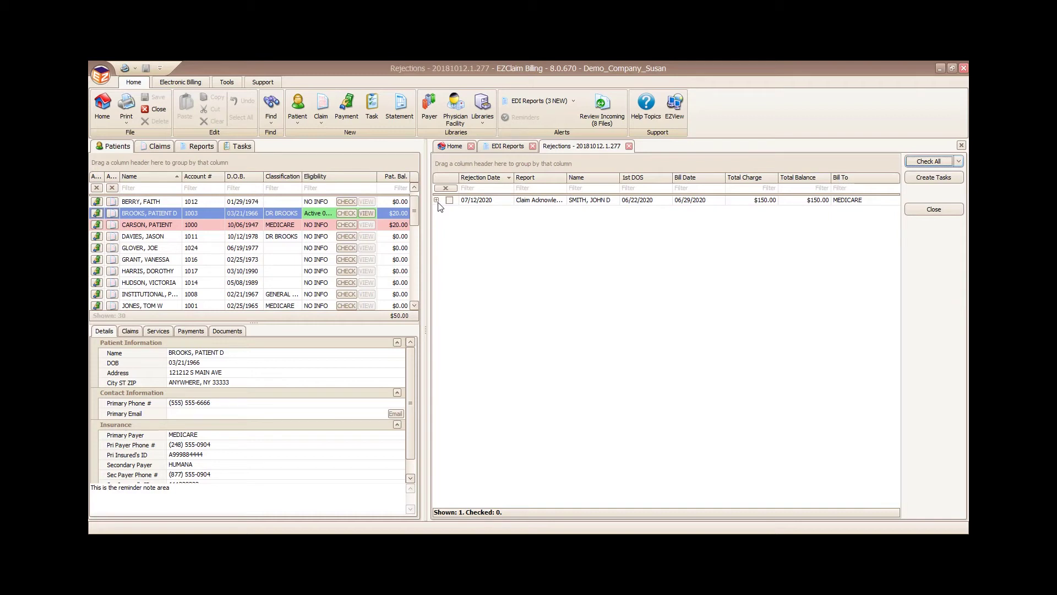
Step: Read the rejected Medicare claim's rejection note, then save and close the claim
double_click(581, 201)
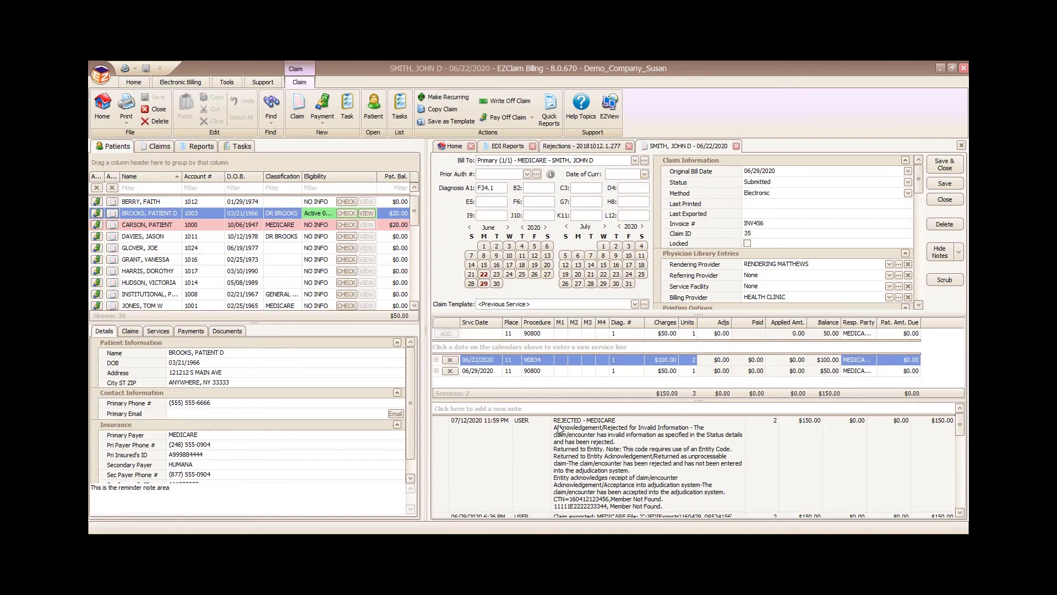
left_click_drag(554, 420, 716, 489)
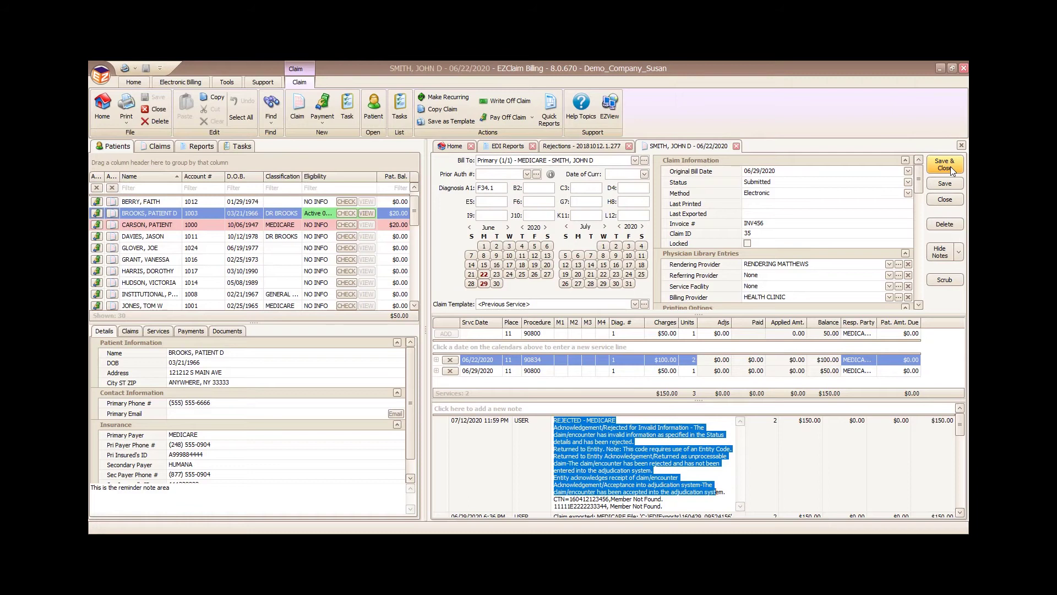
left_click(950, 167)
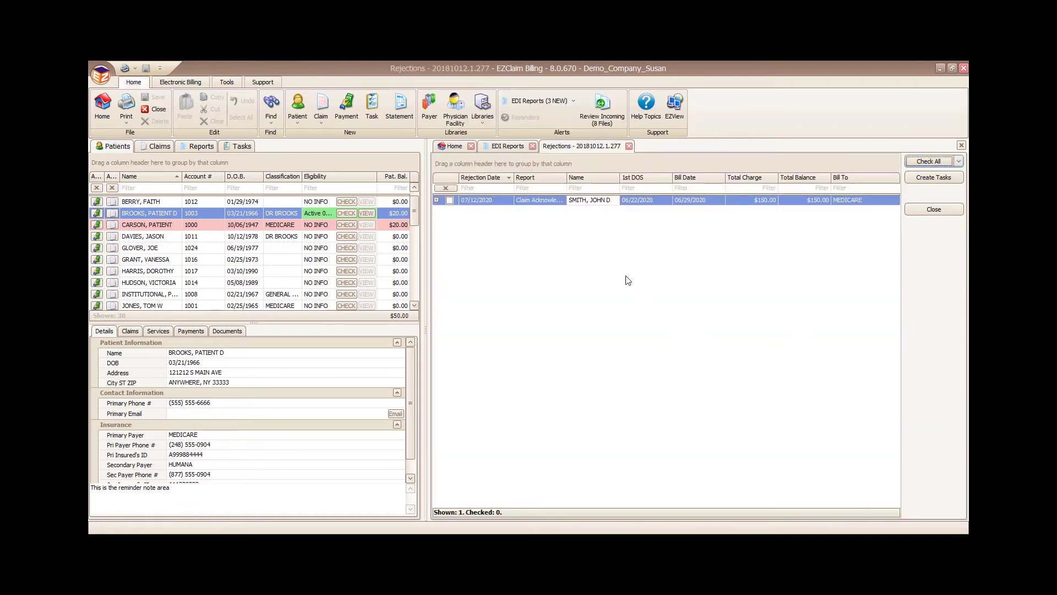
Step: Close Rejections and open 835_Accepted.rmt for posting, confirming MEDICARE as payer
left_click(628, 147)
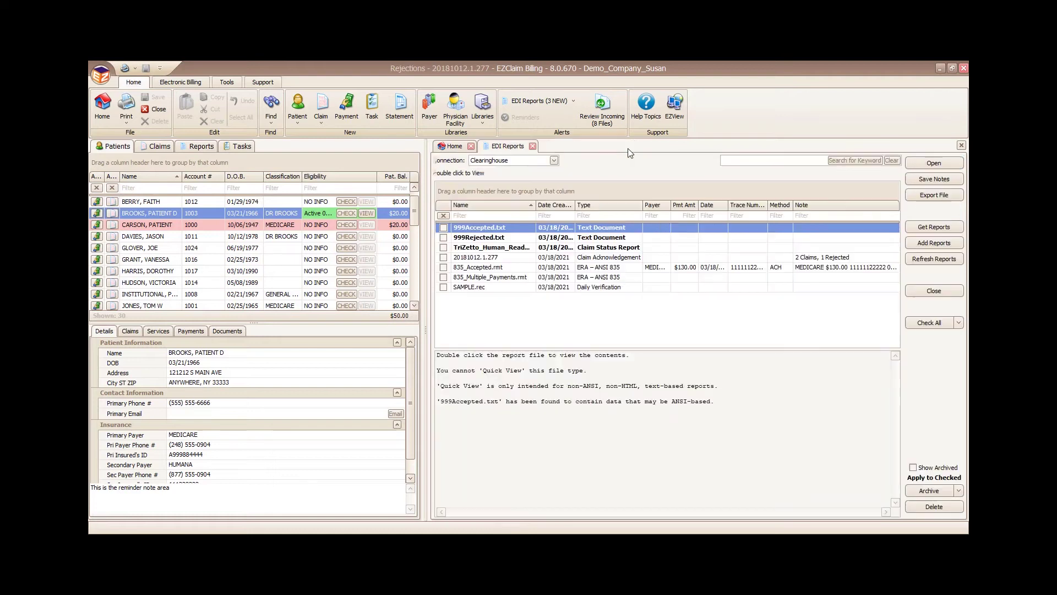
left_click(444, 268)
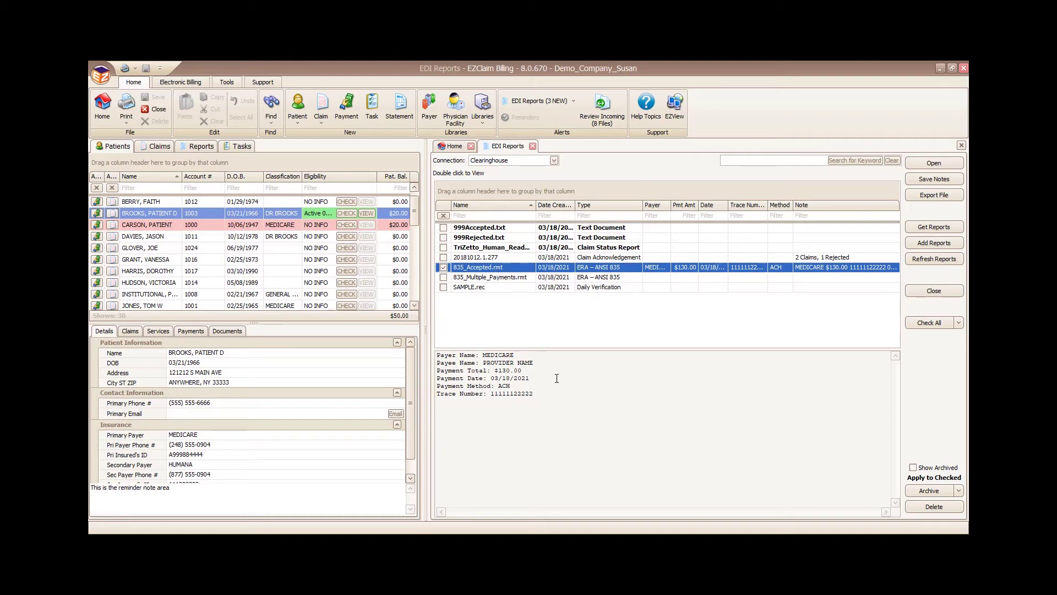
left_click(933, 165)
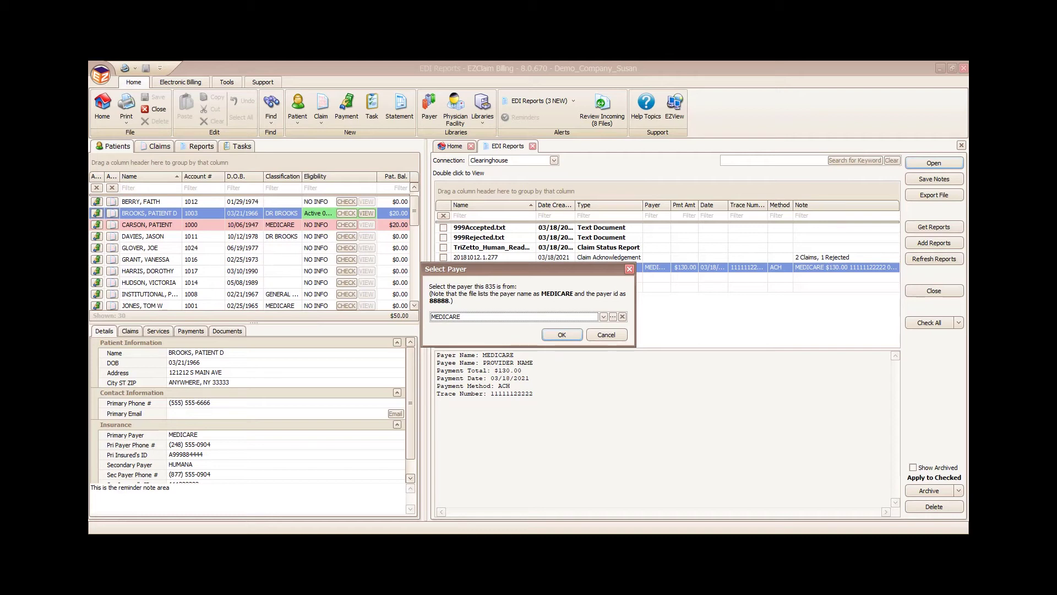
left_click(562, 335)
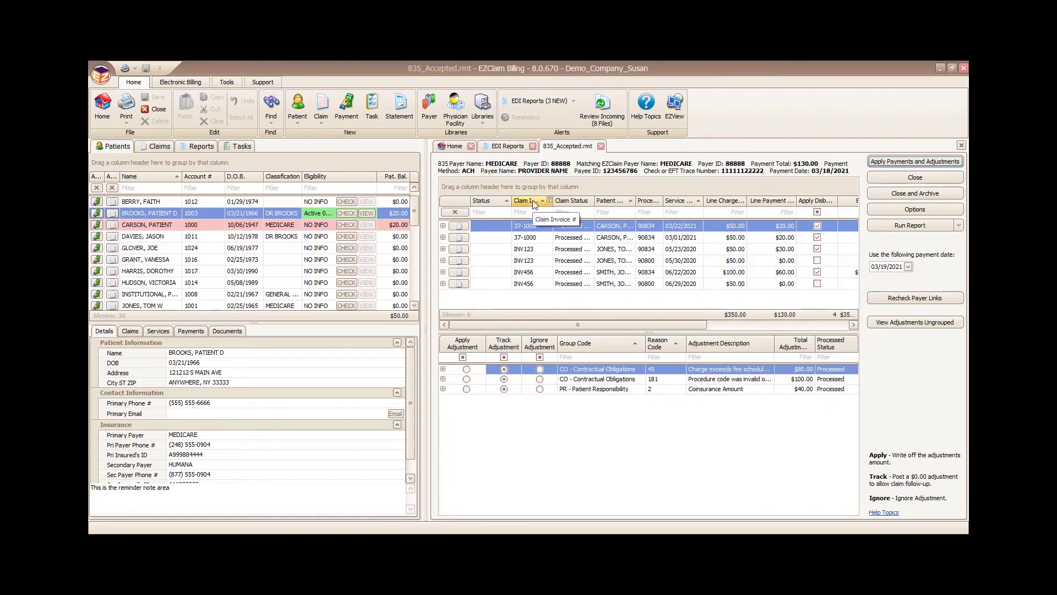
Step: Drag the splitter left to widen the 835 posting panel and reveal Balance
left_click_drag(428, 329, 391, 339)
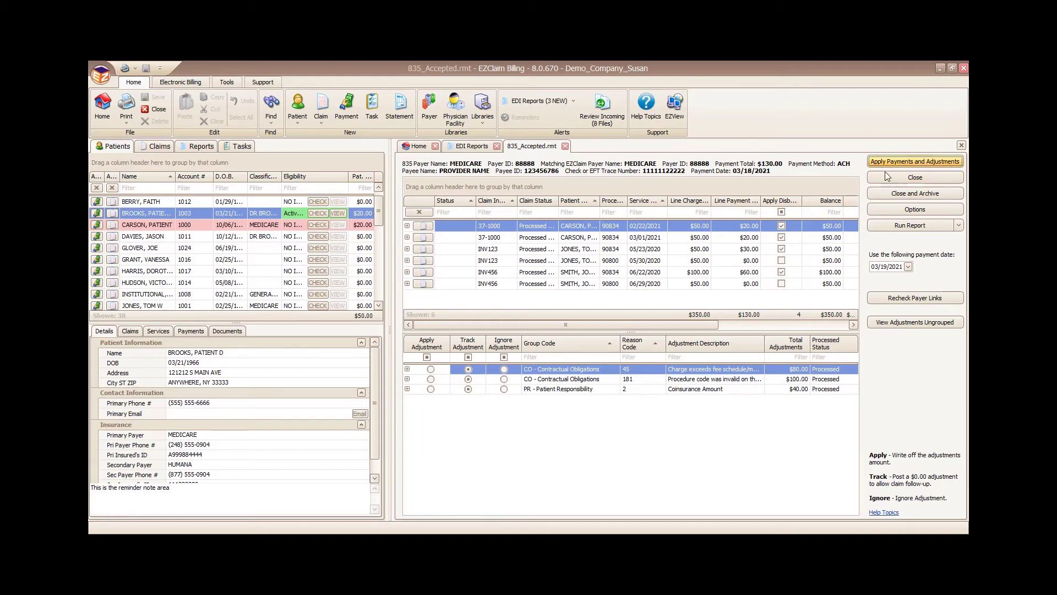
Step: Check the ANSI 835 posting options unchanged, then apply the payments and adjustments
left_click(912, 212)
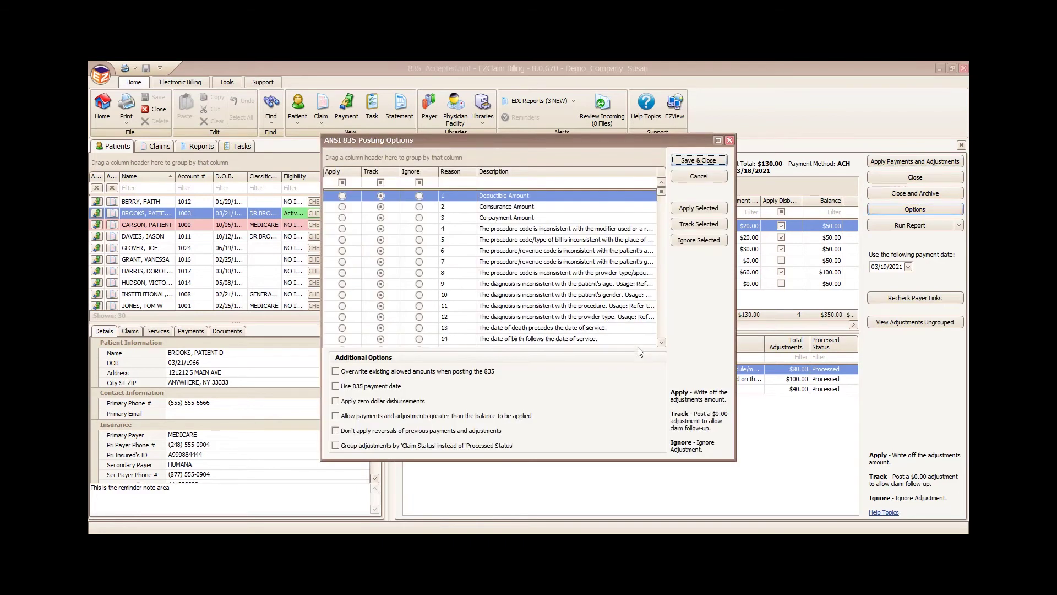
left_click(699, 177)
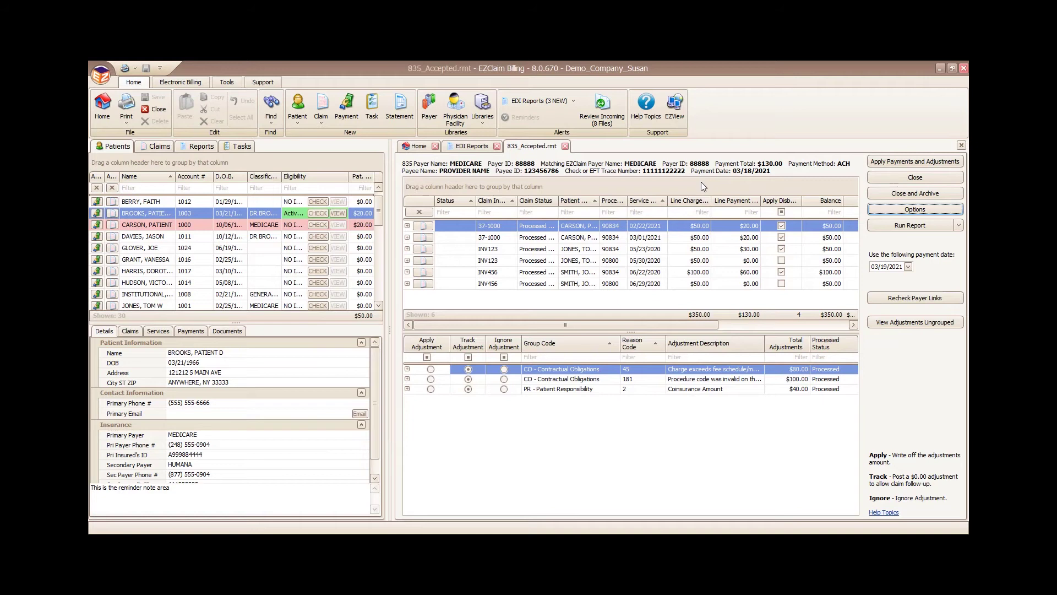
left_click(905, 162)
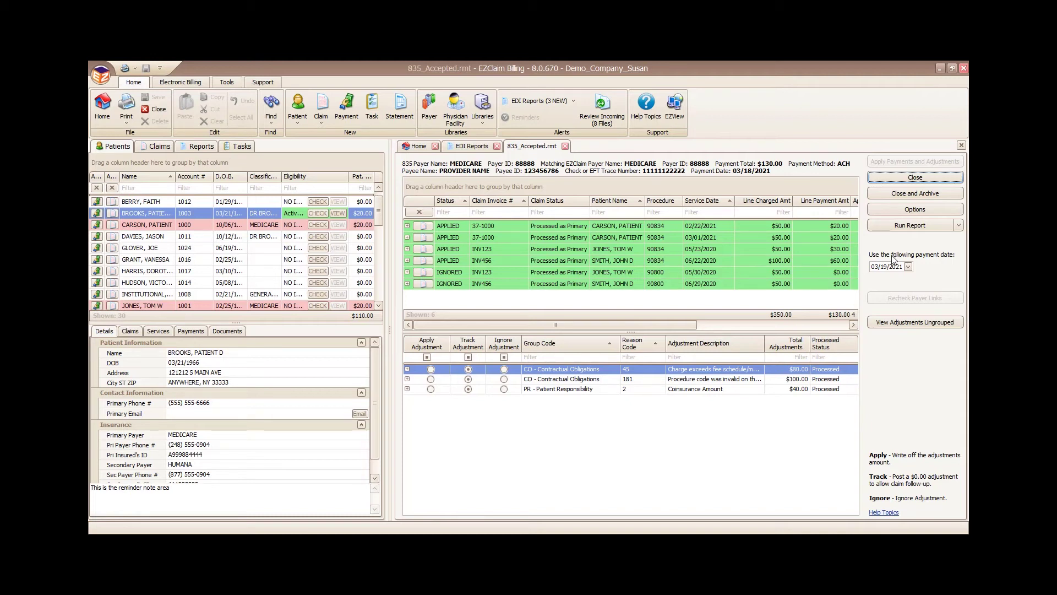
Step: Generate the 835 posting report with all data, then close it
left_click(959, 226)
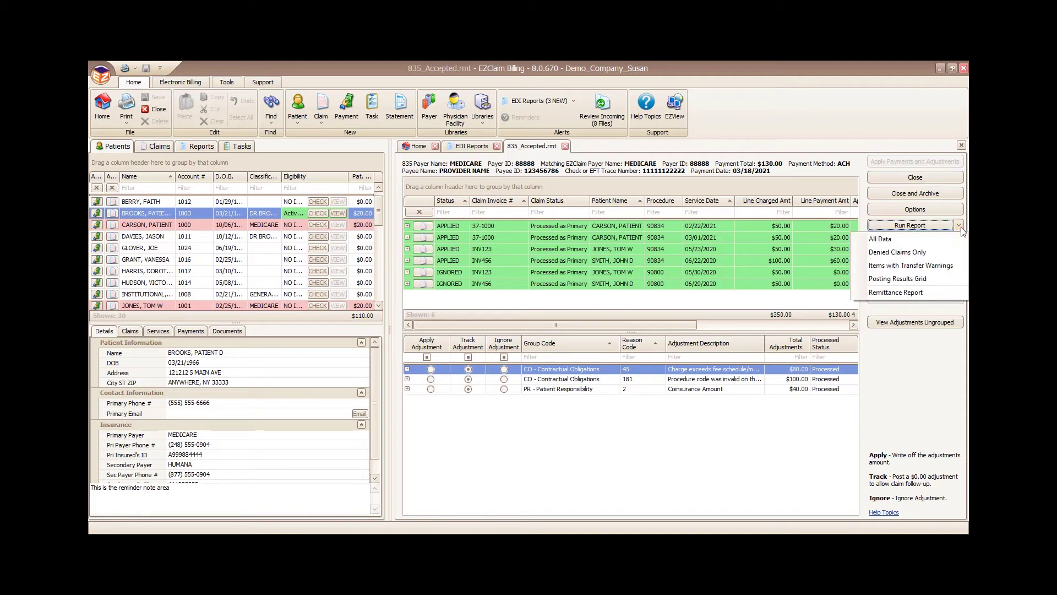
left_click(901, 241)
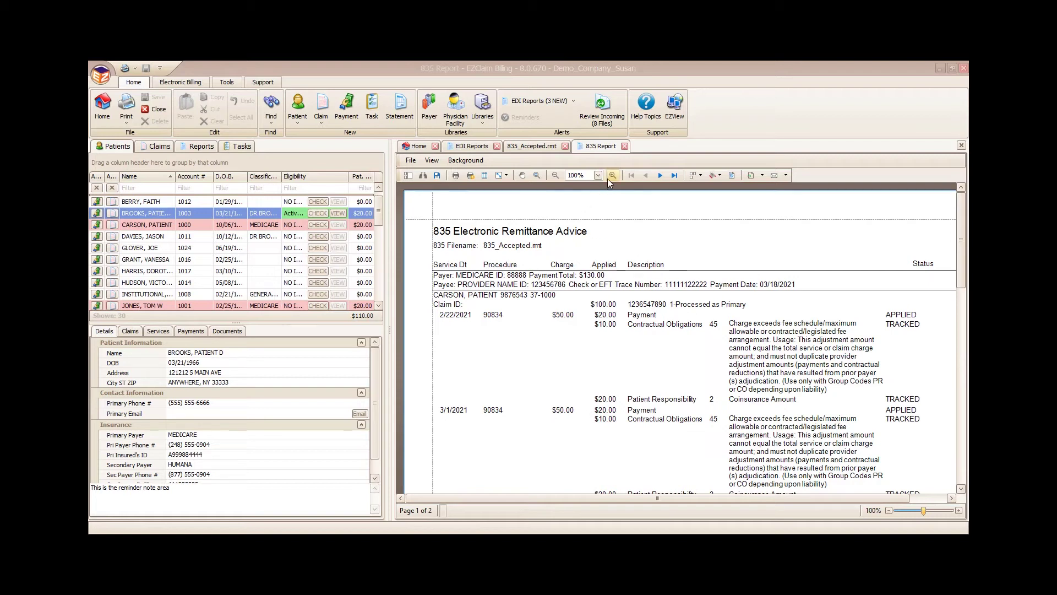
left_click(624, 146)
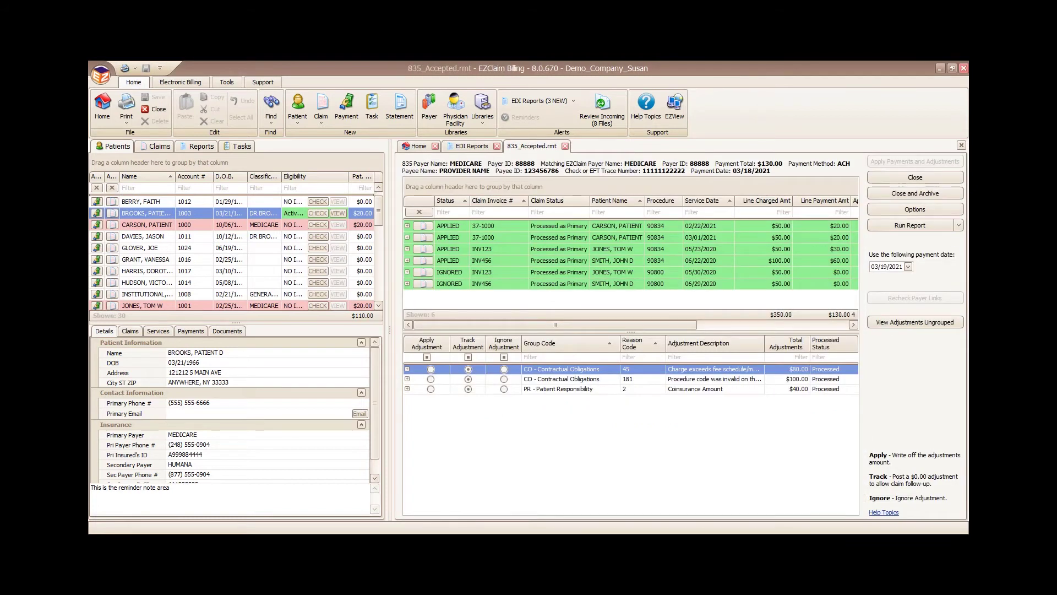
Step: Generate the remittance report, zoom it to 120%, and close it
left_click(958, 225)
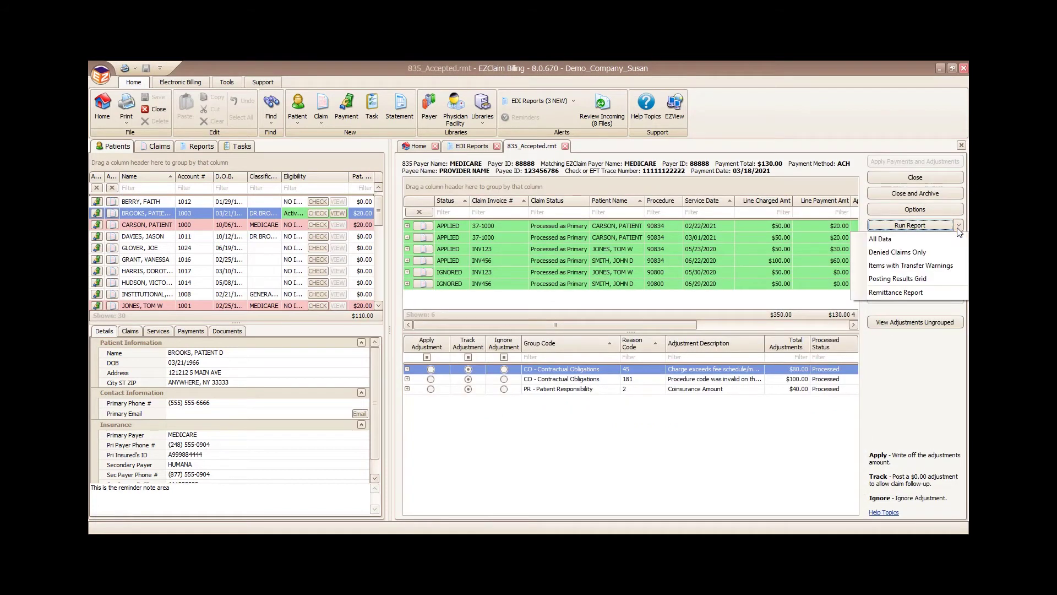
left_click(905, 291)
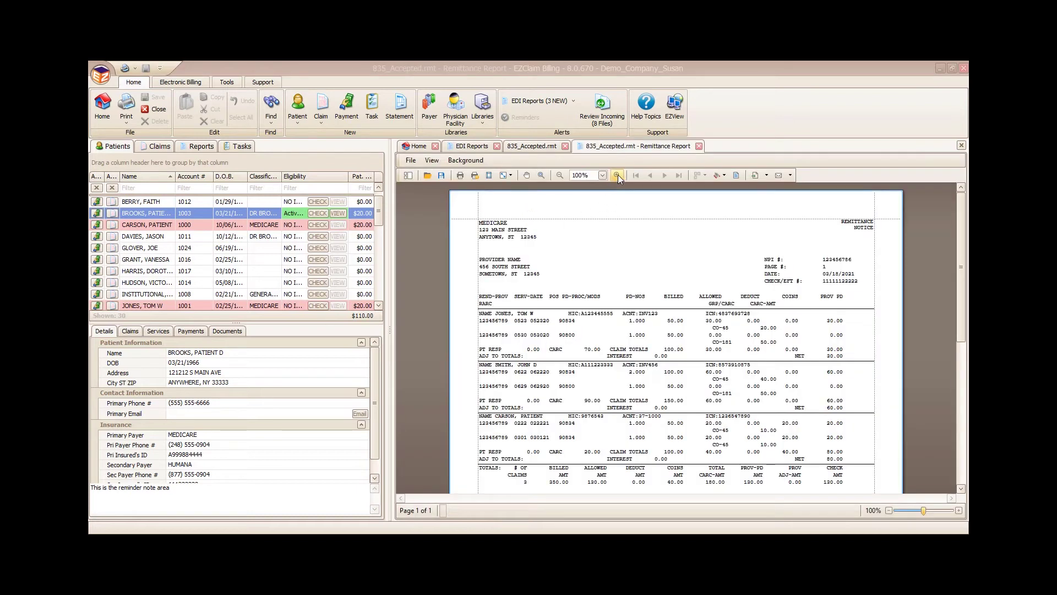
left_click(617, 175)
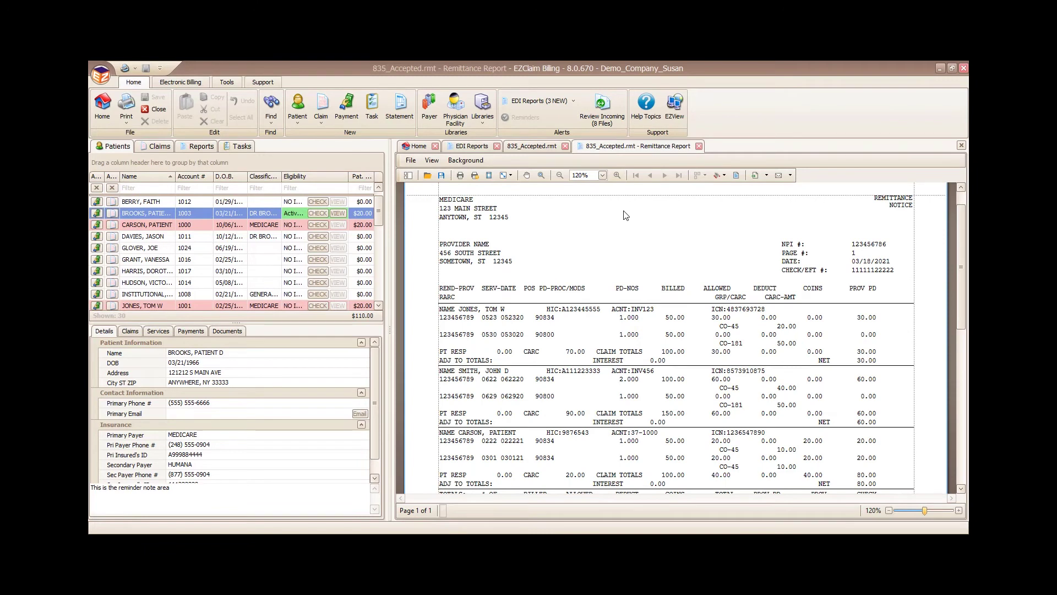
left_click(698, 146)
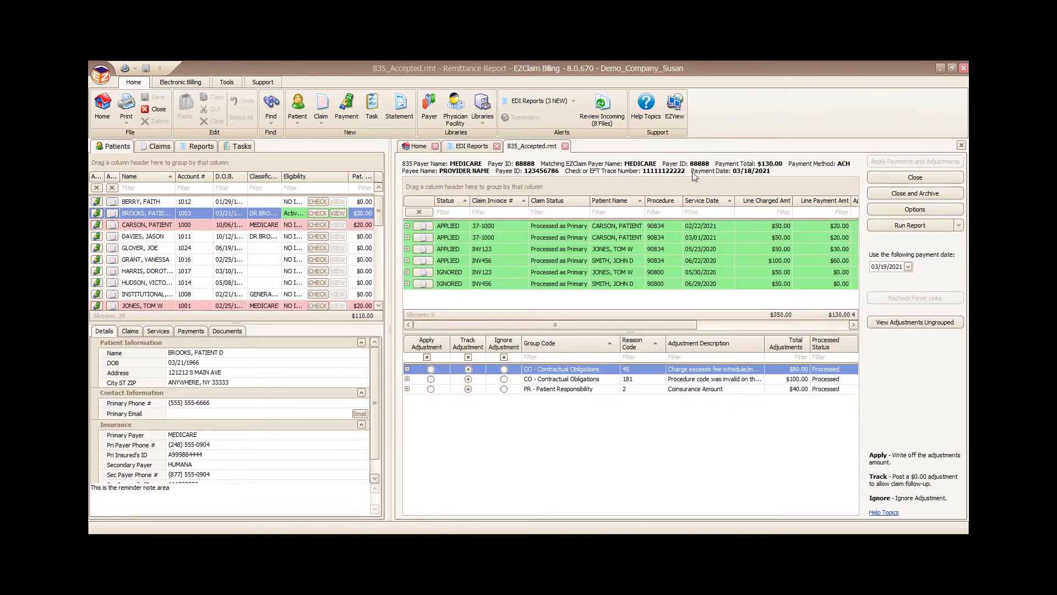
Step: Close the 835_Accepted and EDI Reports tabs and go to Patient Statements
left_click(565, 147)
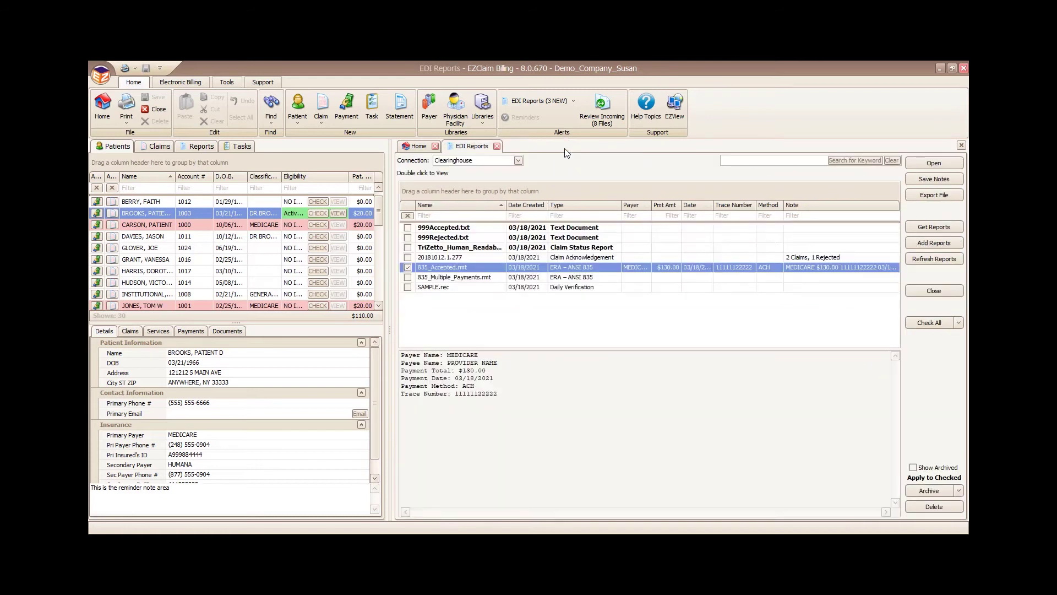
left_click(497, 147)
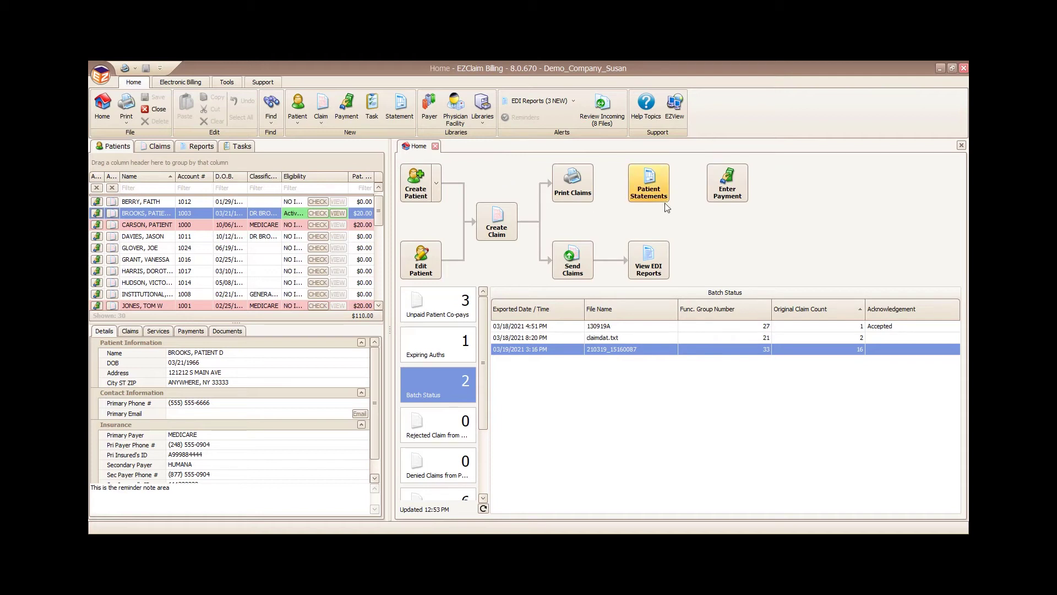
left_click(651, 190)
left_click(651, 191)
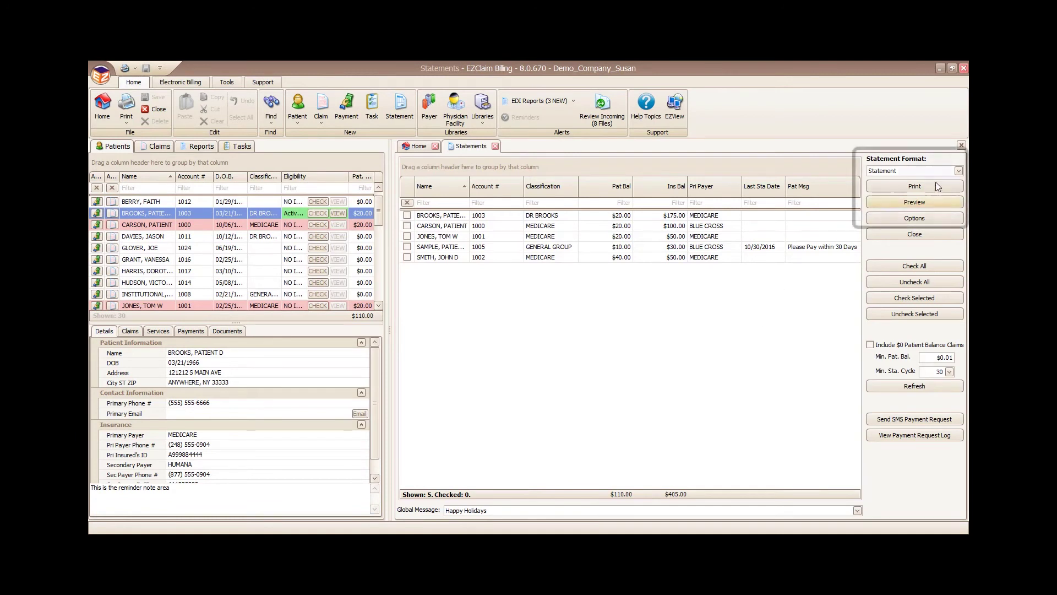
Step: Preview the first patient's statement using the Statement with CC Form format
left_click(959, 171)
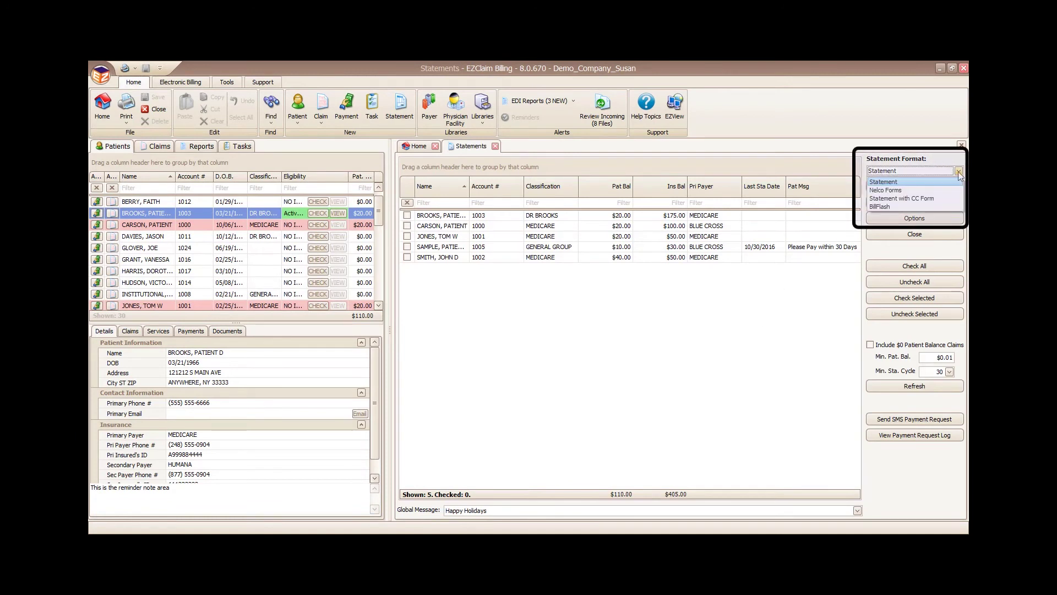
left_click(924, 199)
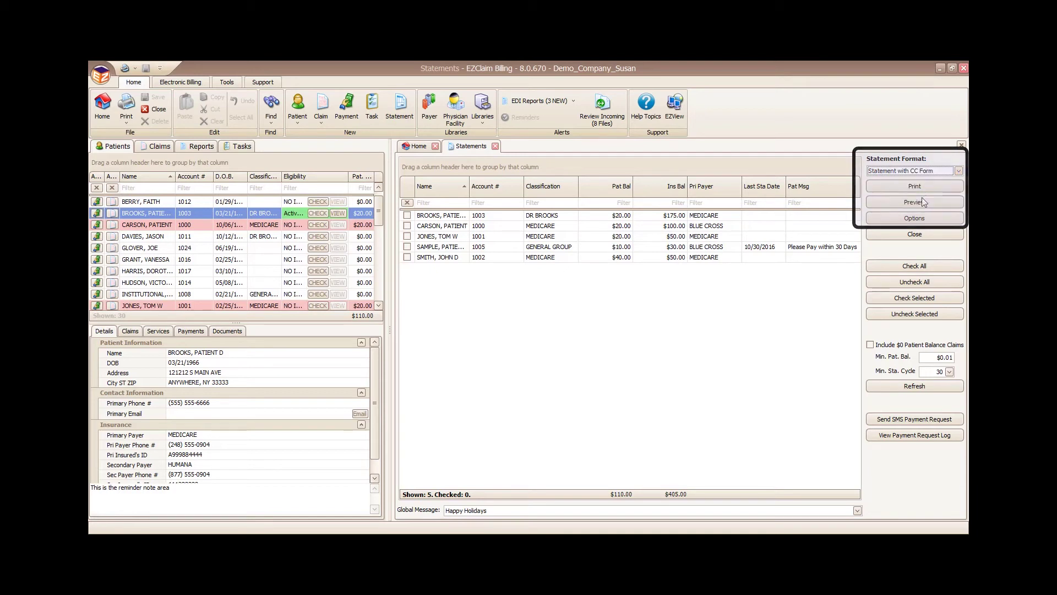
left_click(407, 217)
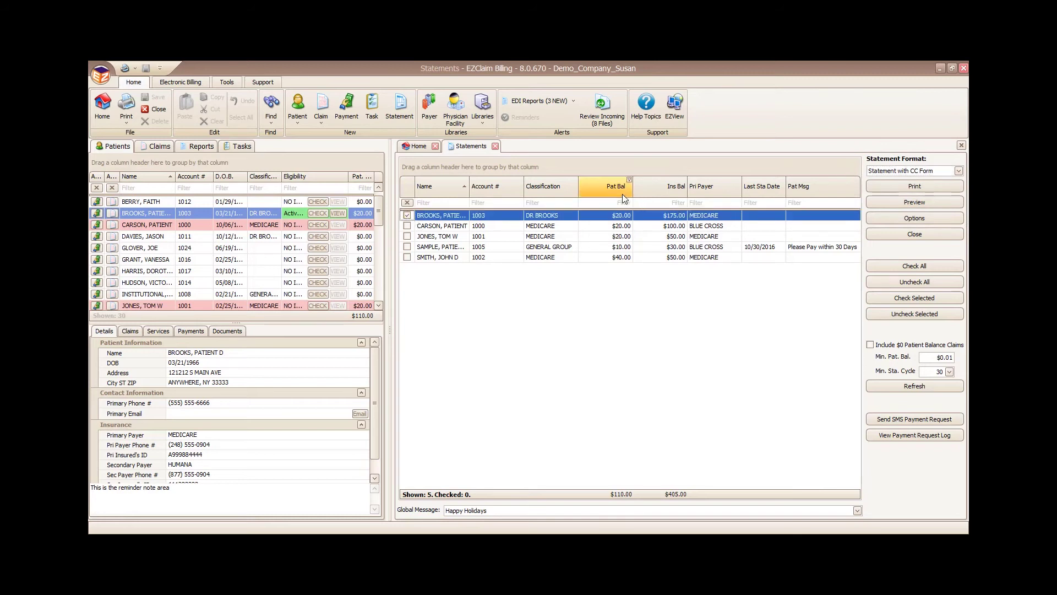
left_click(896, 205)
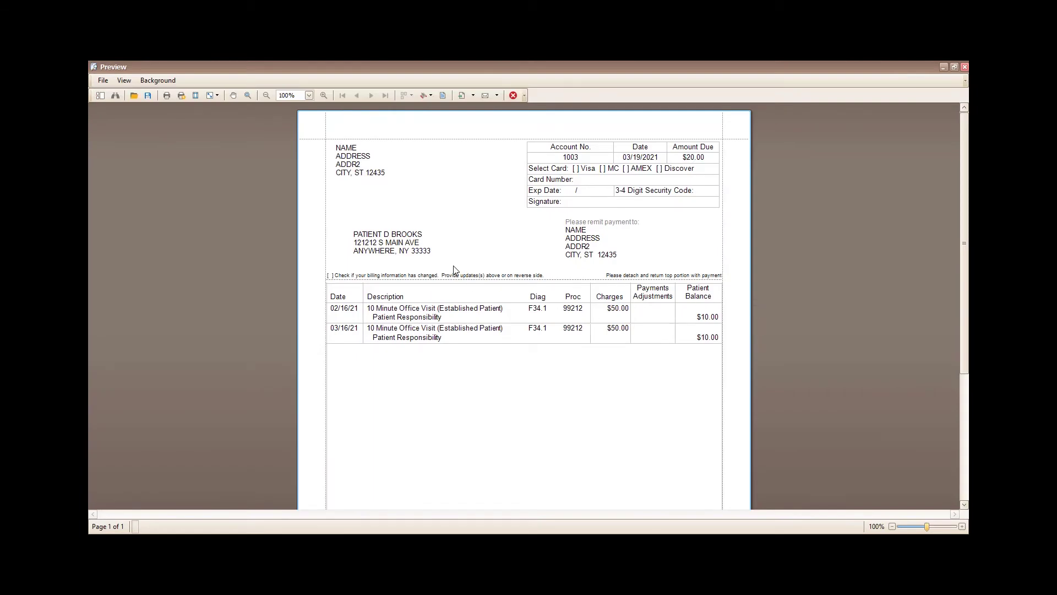
Step: Close the preview, look at the Pat Msg and Happy Holidays global message, reselect the first patient
left_click(964, 66)
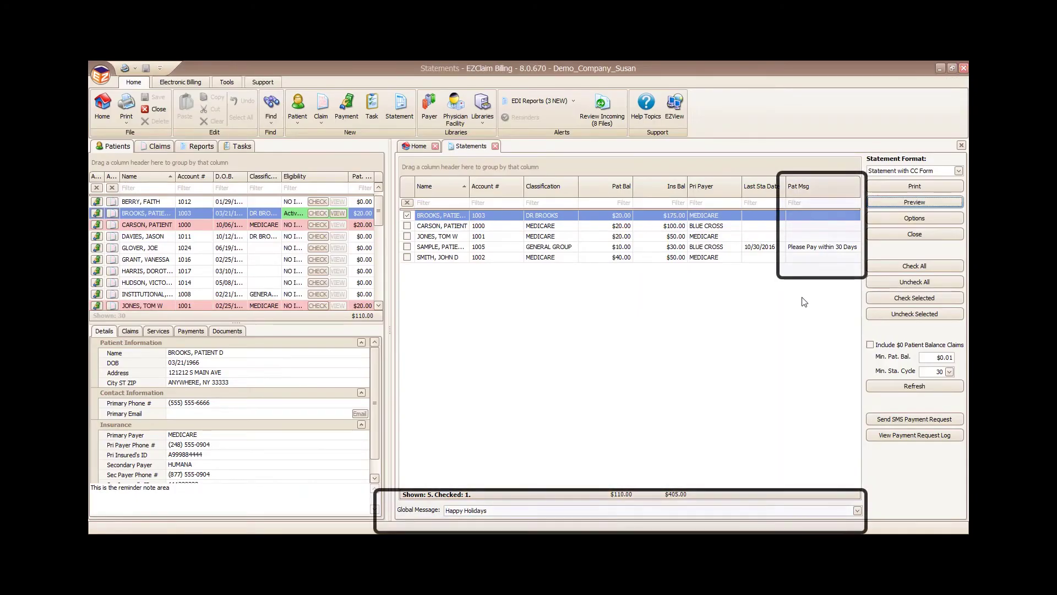
left_click(791, 251)
double_click(796, 247)
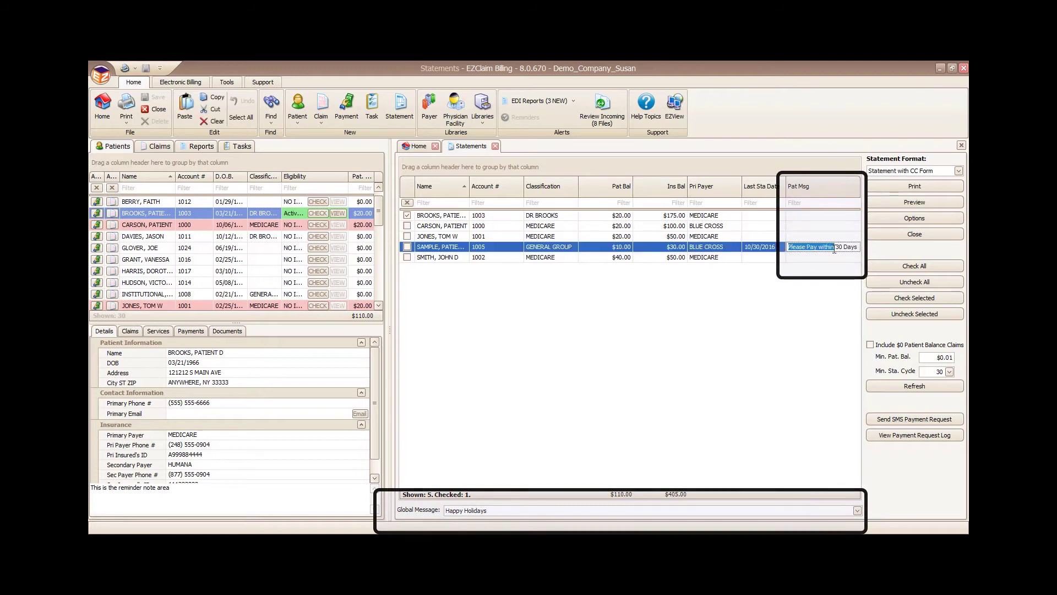
left_click(504, 511)
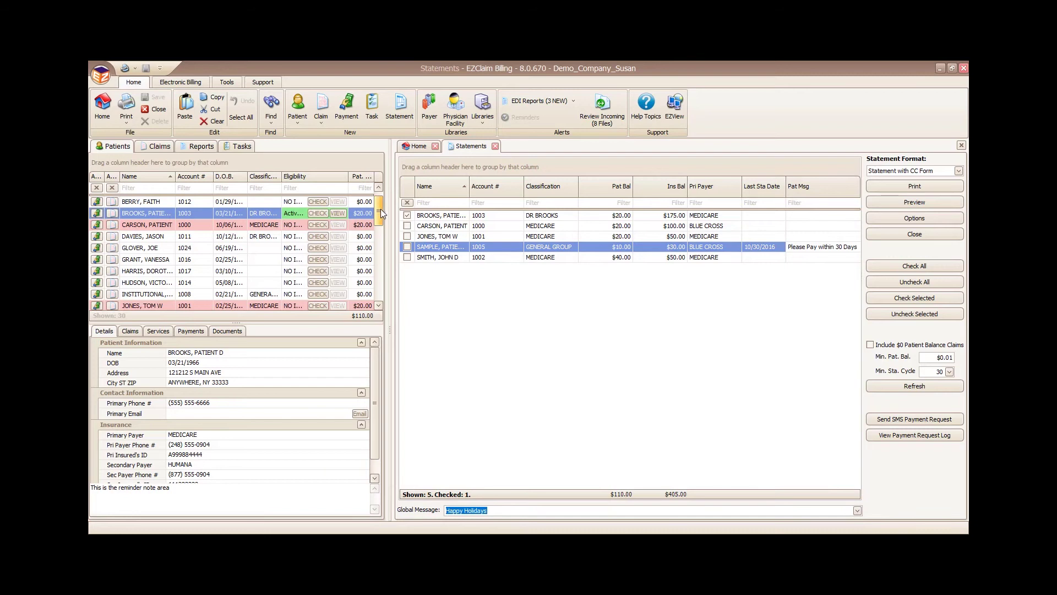
left_click(408, 217)
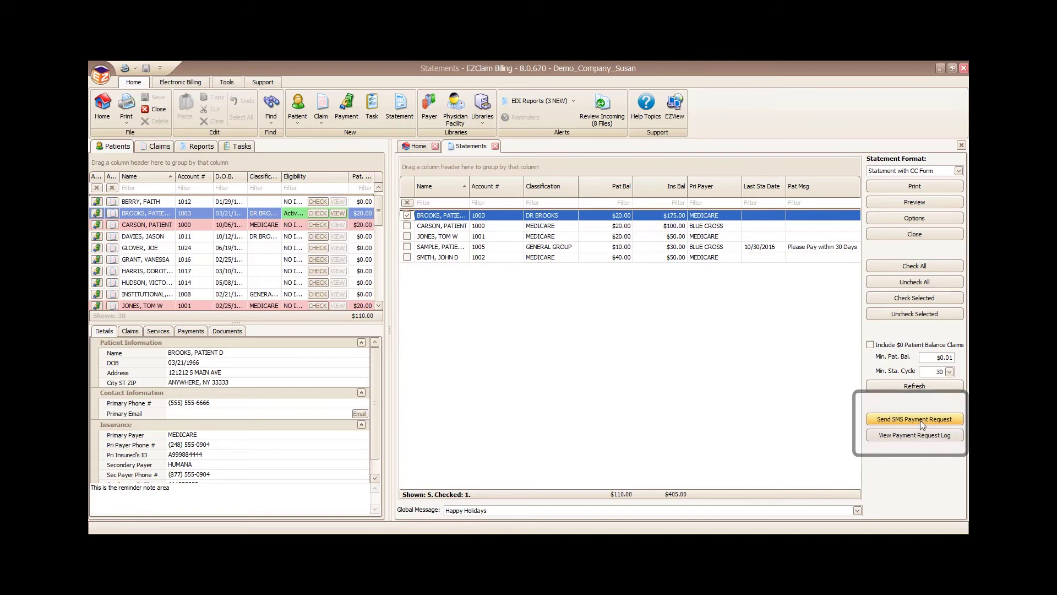
Step: Cancel an SMS payment request, then close Statements to return to the Home dashboard
left_click(920, 421)
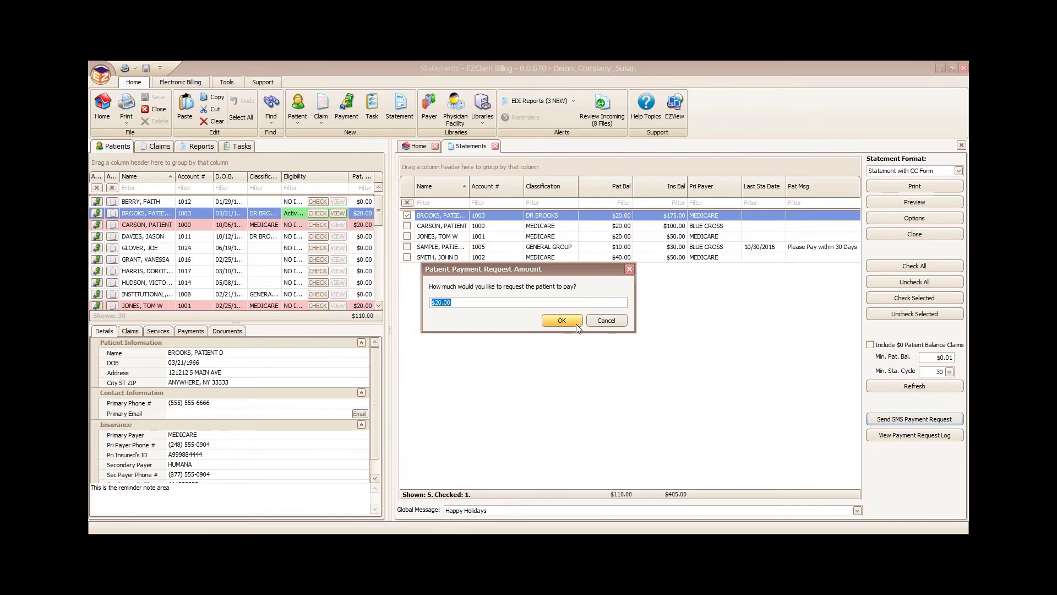
left_click(619, 322)
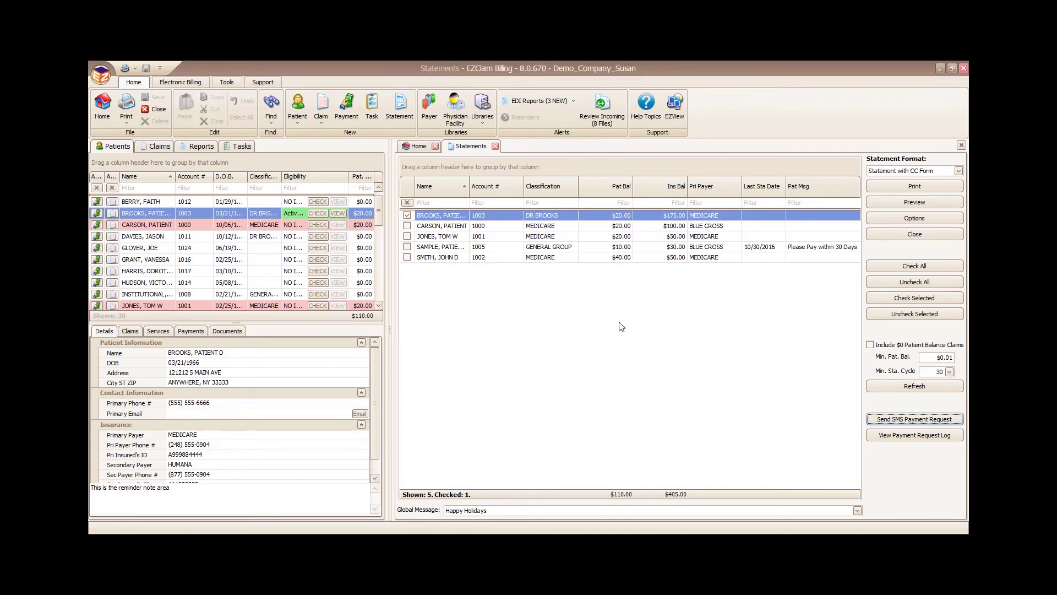
left_click(494, 146)
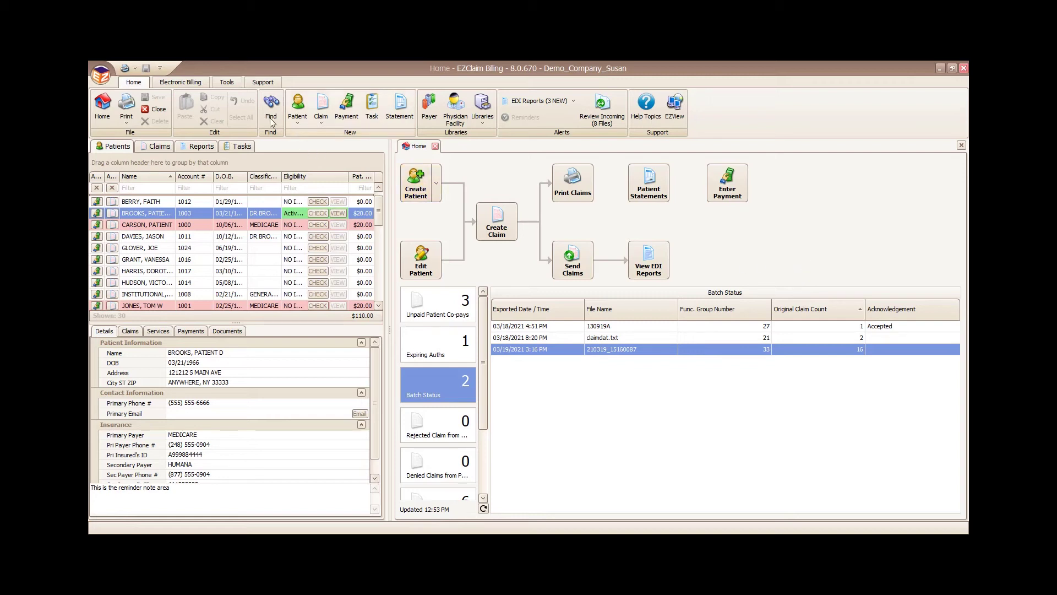
Step: Check the empty EZClaimPay Portal Payments list, then start a blank payer payment entry
left_click(223, 83)
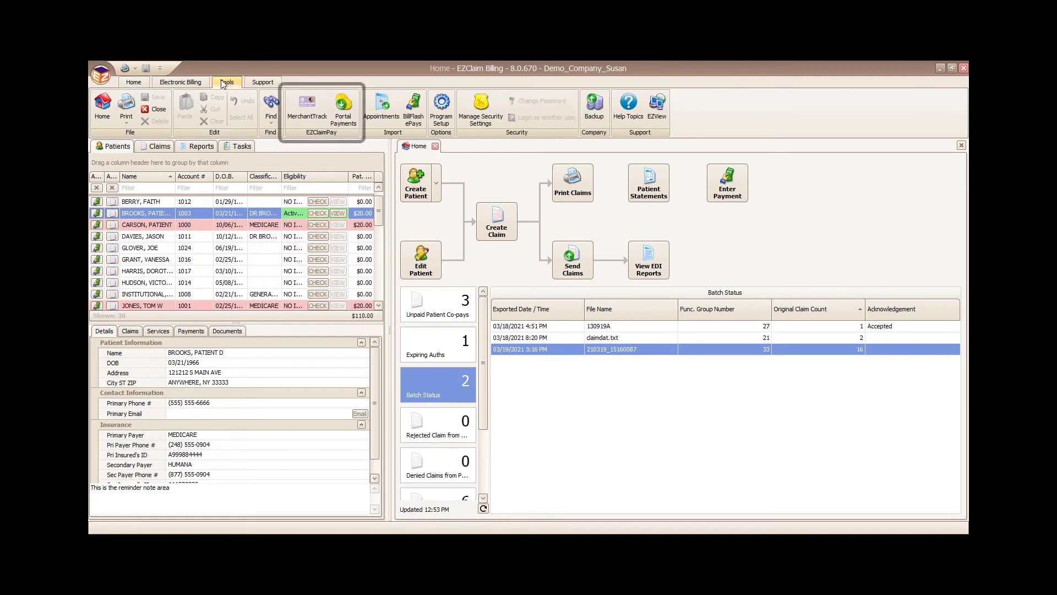
left_click(342, 118)
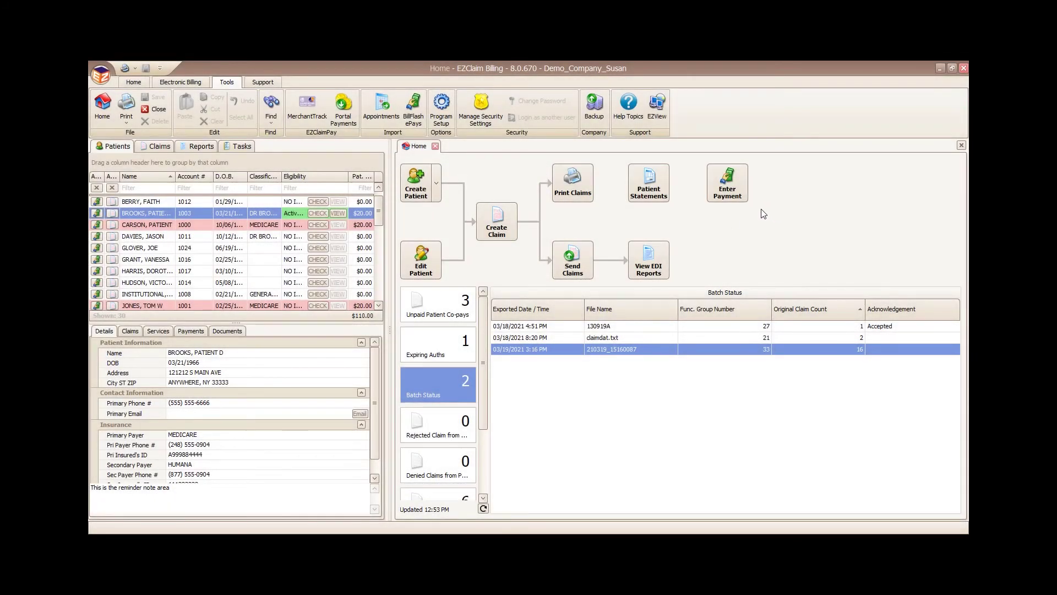
left_click(729, 189)
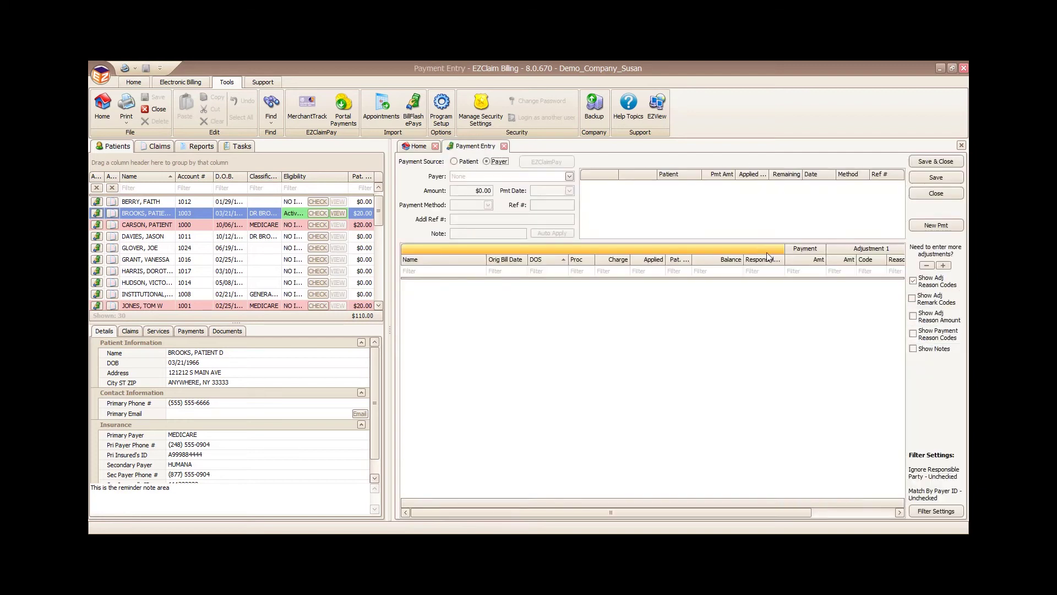
Step: Choose BLUE CROSS as the payer and CHECK as the payment method
left_click(569, 177)
left_click(511, 231)
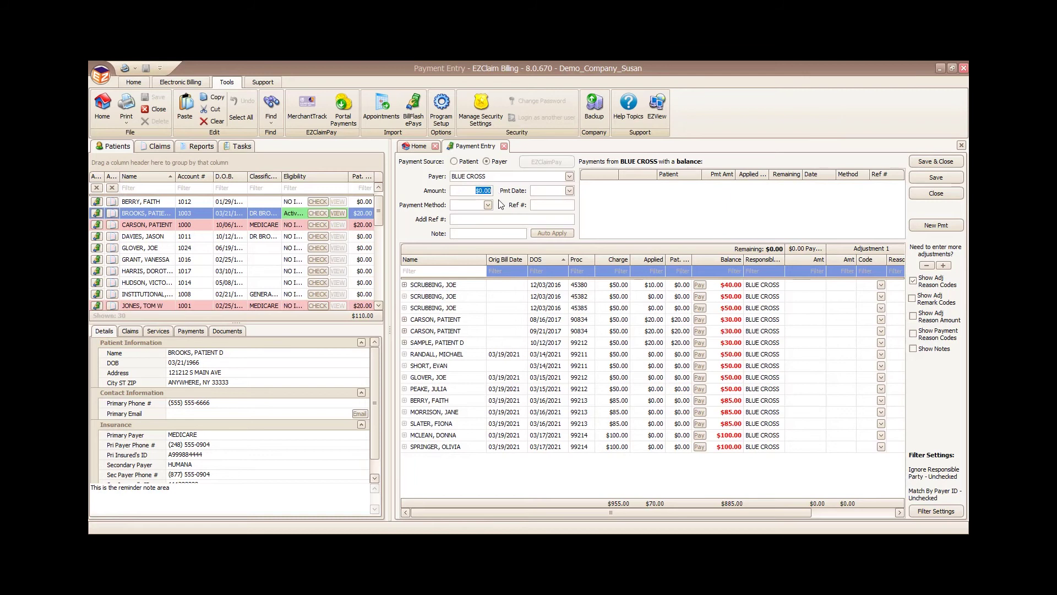
left_click(536, 194)
left_click(488, 205)
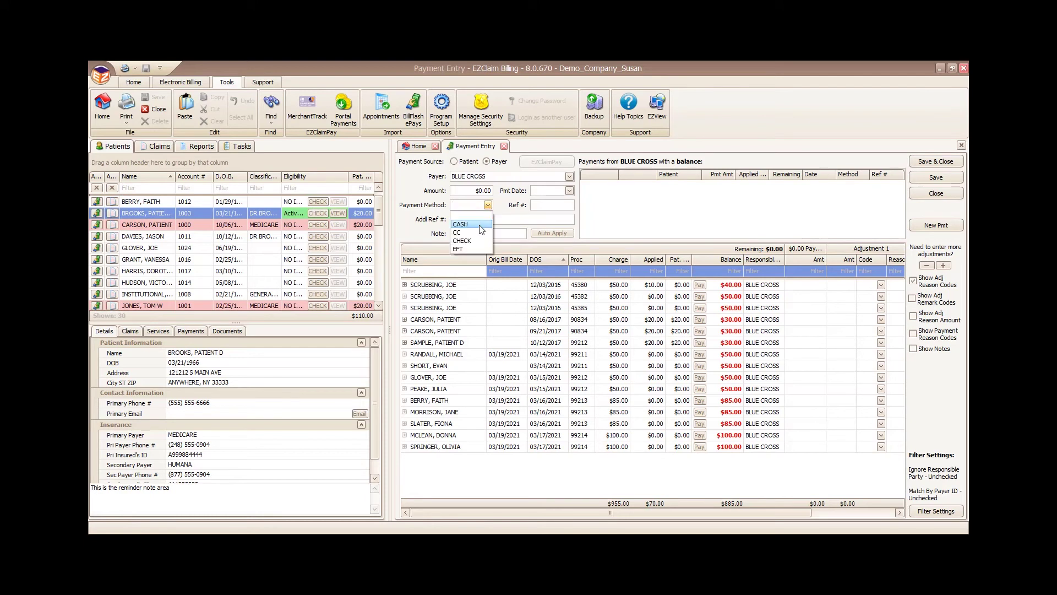
left_click(477, 241)
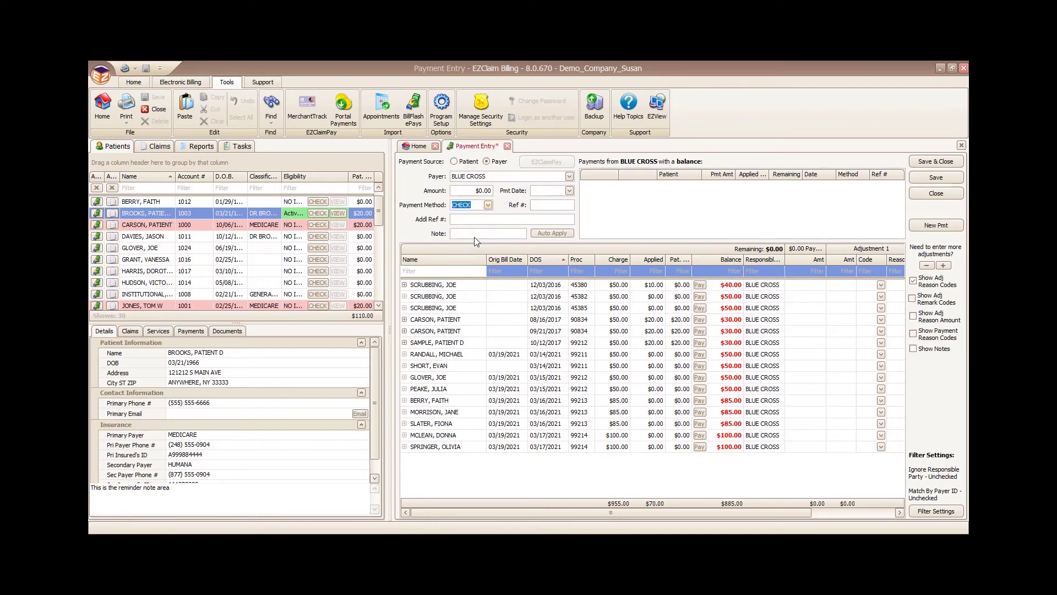
Step: Enter amount 100, payment date 03/19/2021 and reference number 23323
left_click(481, 190)
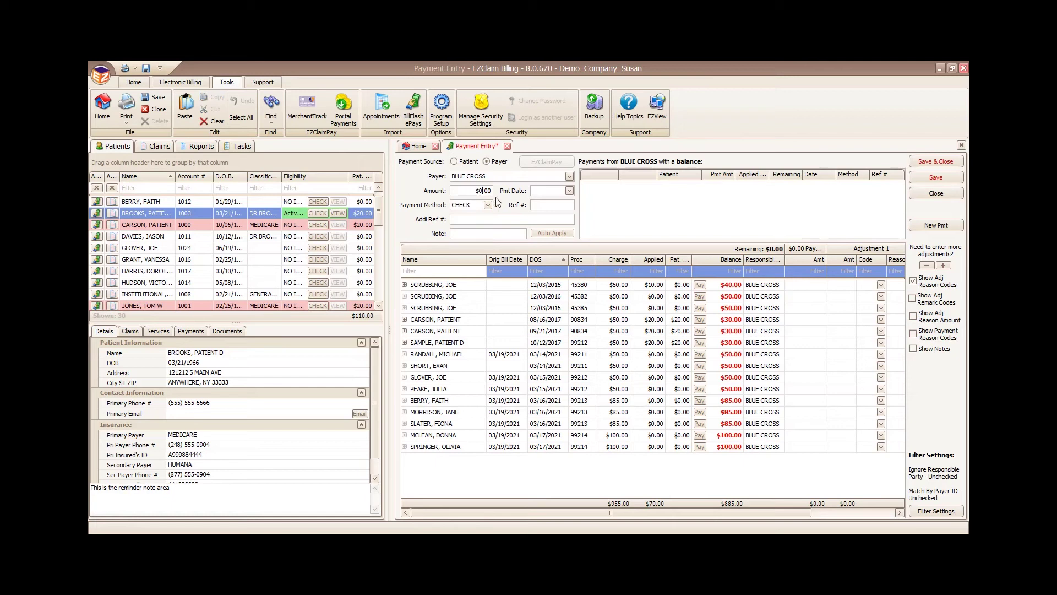
type("100")
left_click(553, 191)
type("3455")
left_click(569, 190)
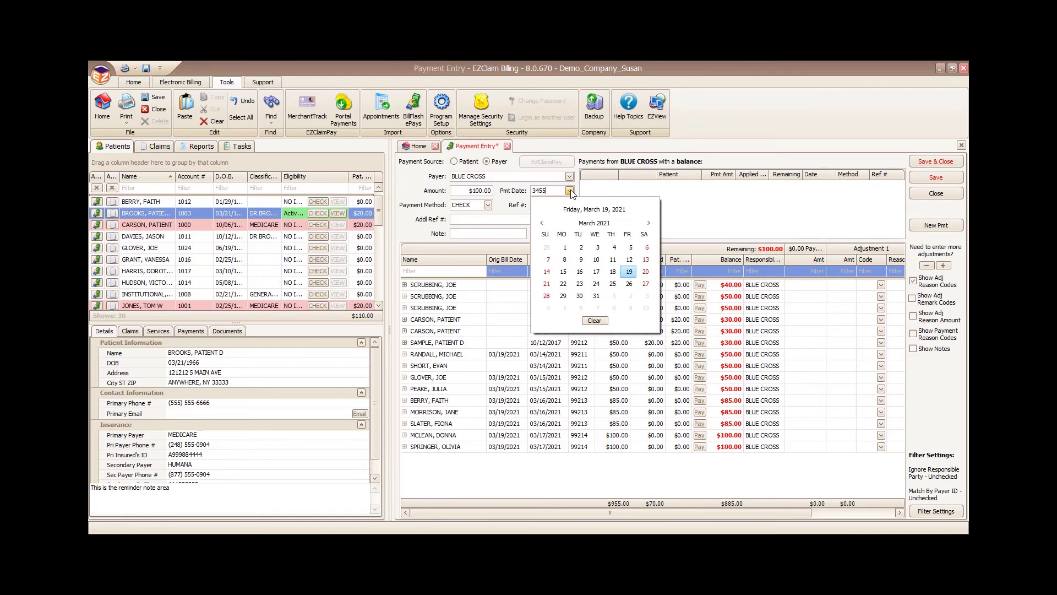
left_click(635, 271)
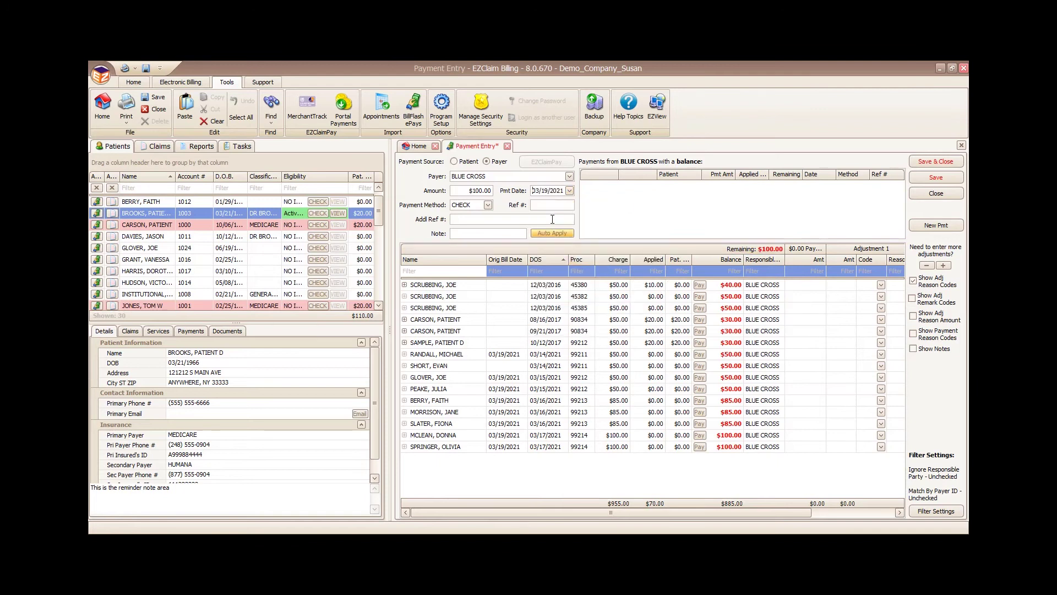
left_click(550, 206)
type("23323")
left_click(464, 234)
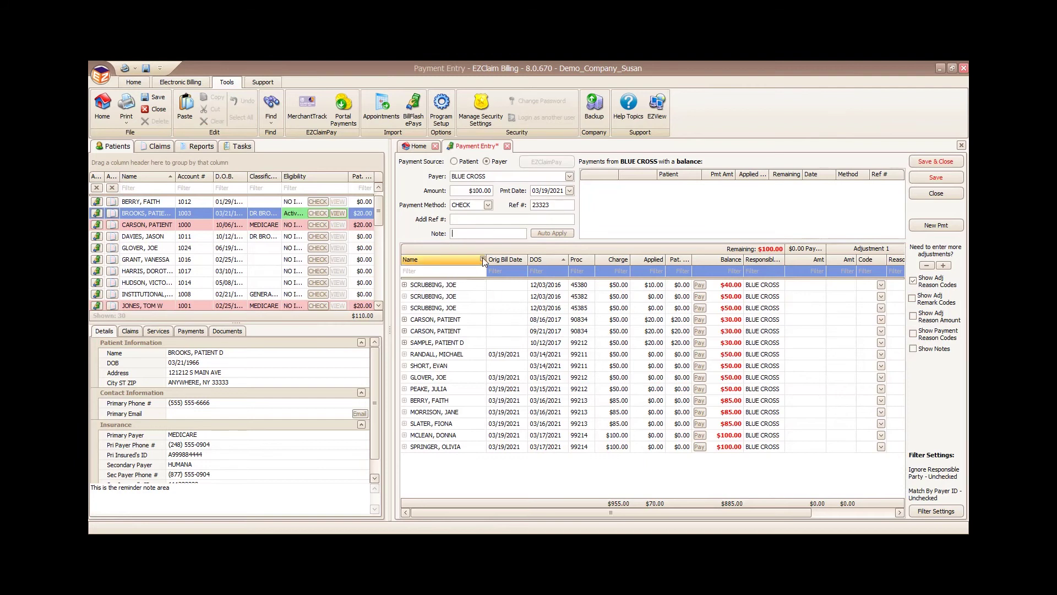
Step: Filter the charges list to three selected patients by name
left_click(483, 260)
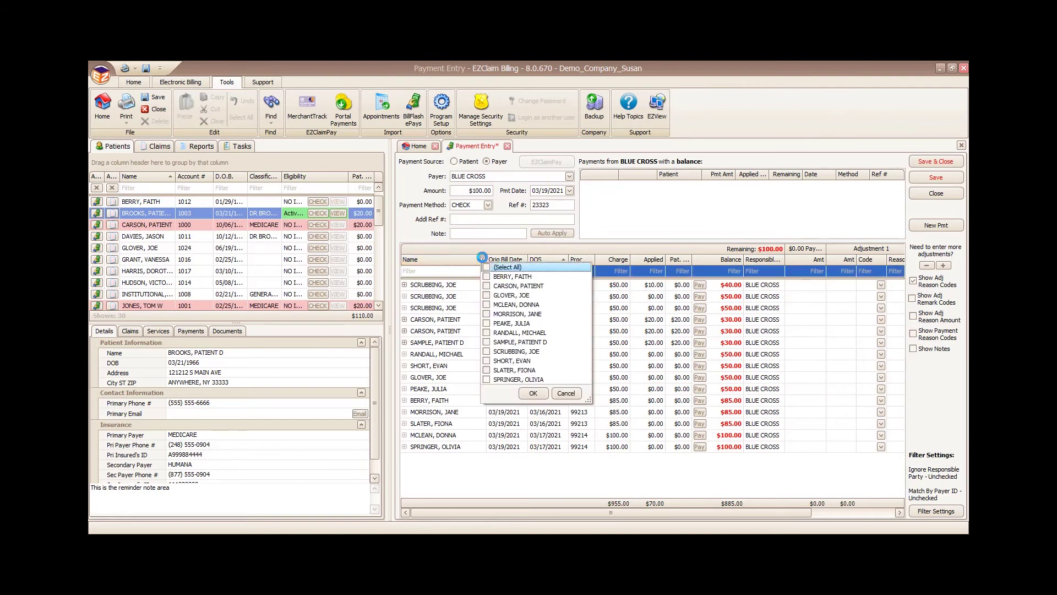
left_click(486, 305)
left_click(487, 342)
left_click(486, 351)
left_click(533, 393)
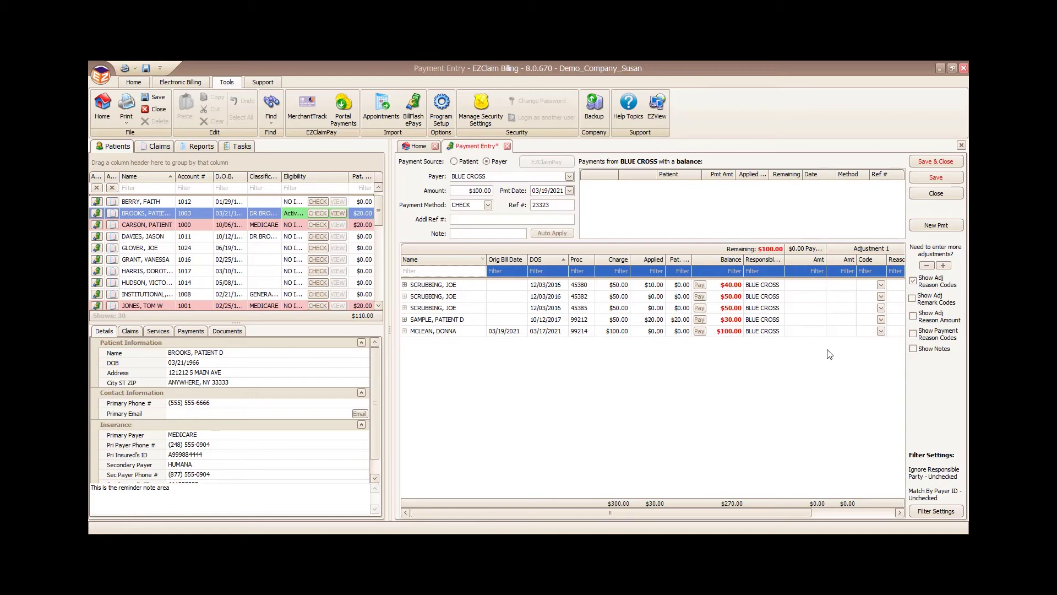
Step: Apply $40 of the check to each of the two 12/03/2016 charges
left_click(798, 286)
type("40")
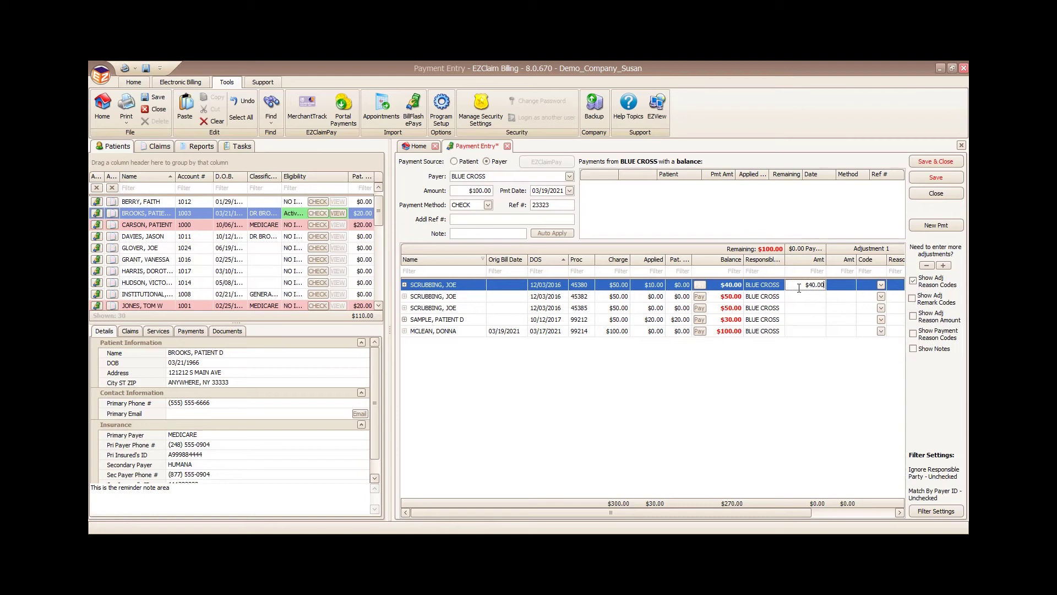
left_click(840, 286)
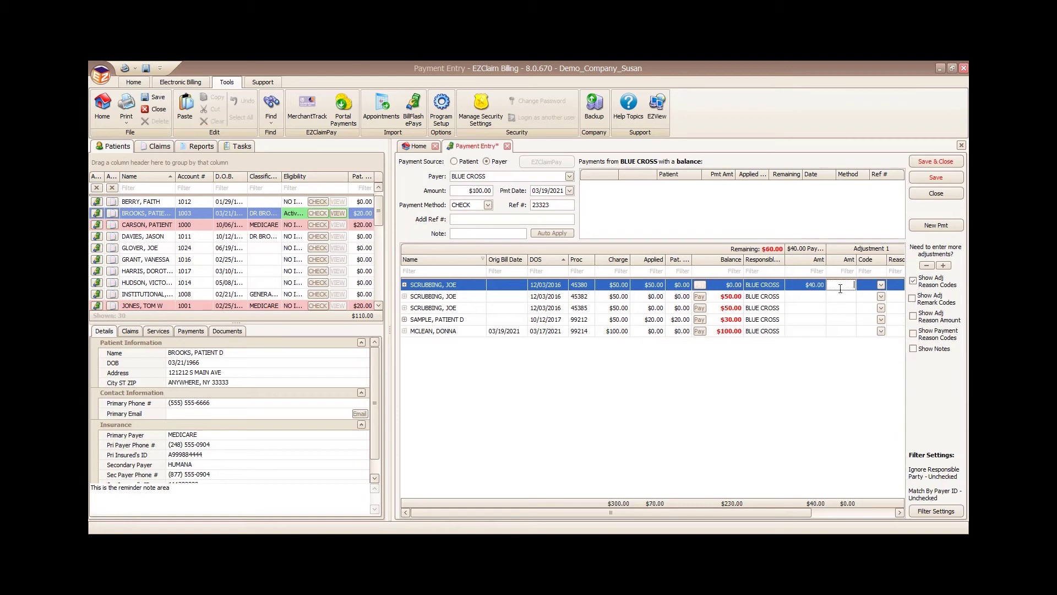
left_click(809, 298)
type("40")
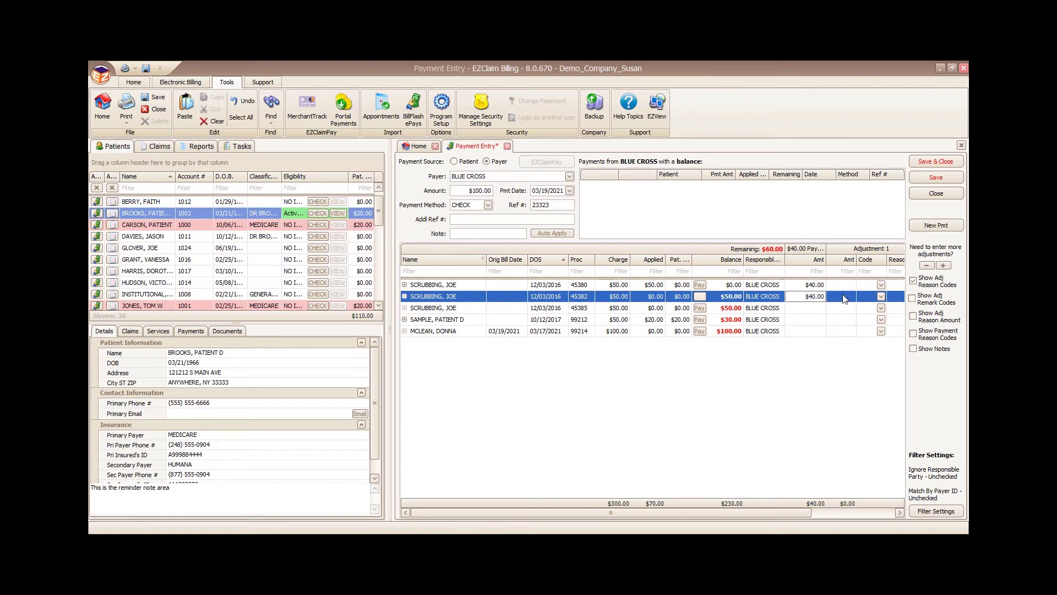
left_click(845, 298)
Step: Write off $10 with adjustment code CO and save the payment
type("0")
type("10")
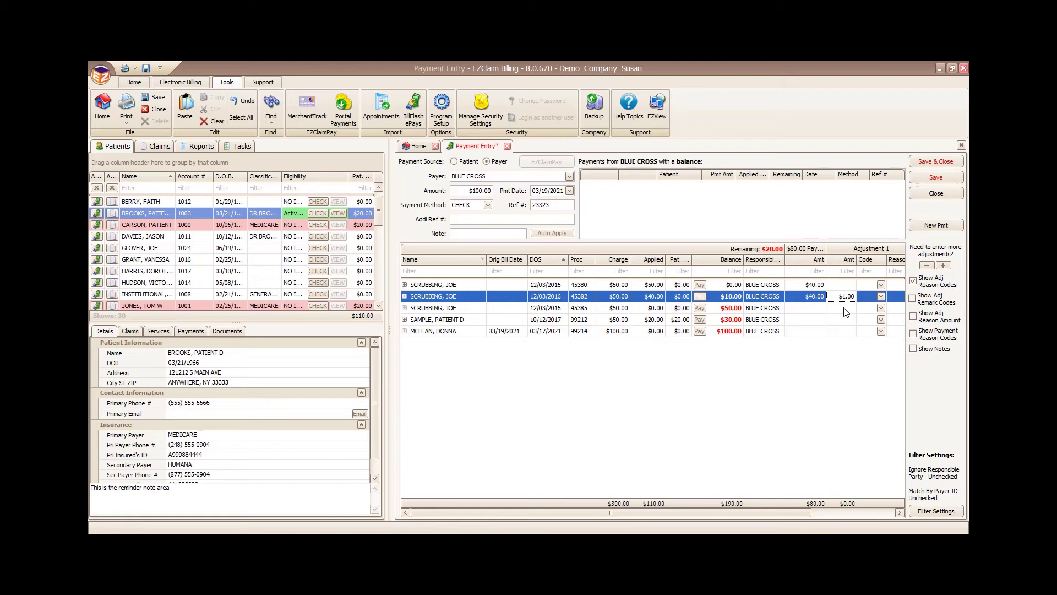
left_click(881, 298)
left_click(872, 306)
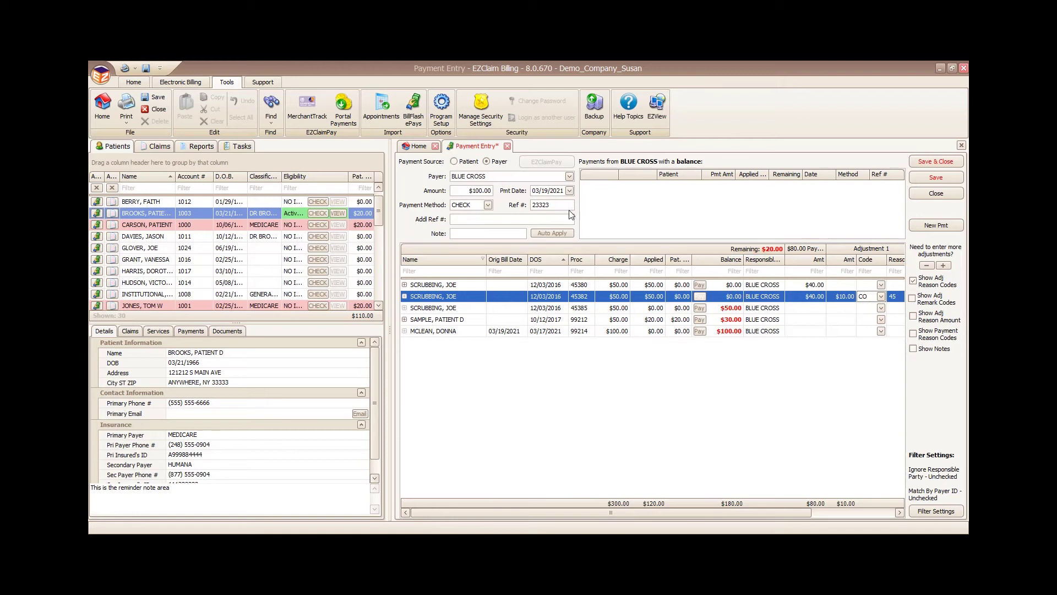
left_click(924, 182)
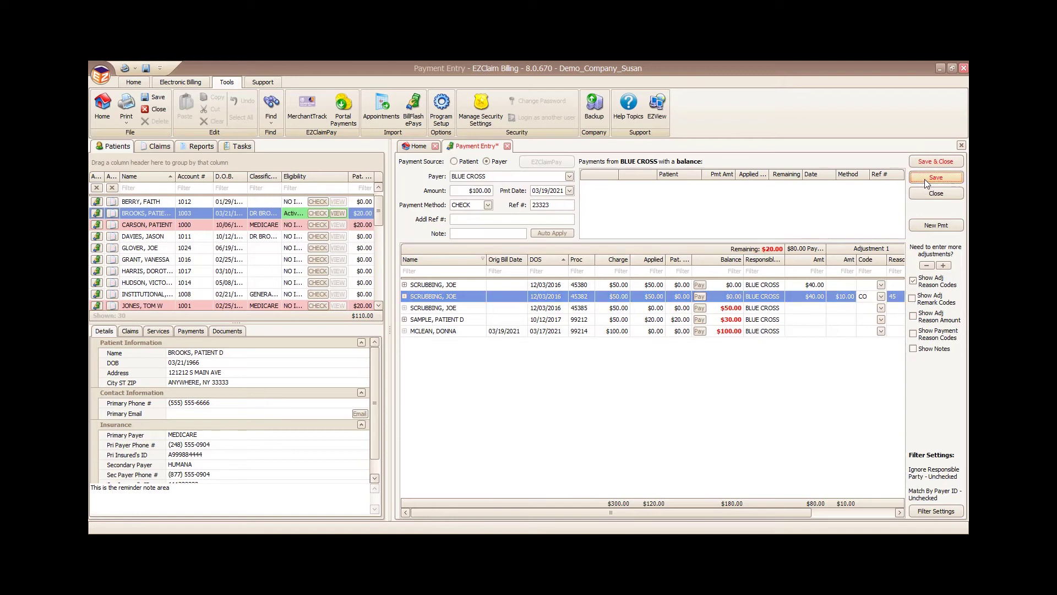
left_click(508, 305)
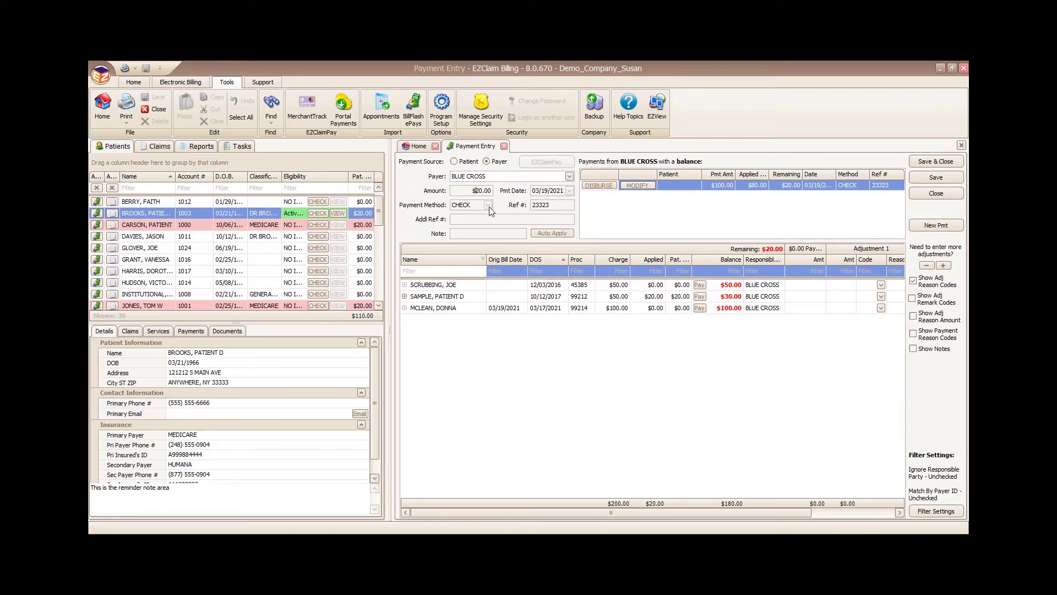
Step: Set the payment source to the patient with the $195.00 balance
left_click(454, 162)
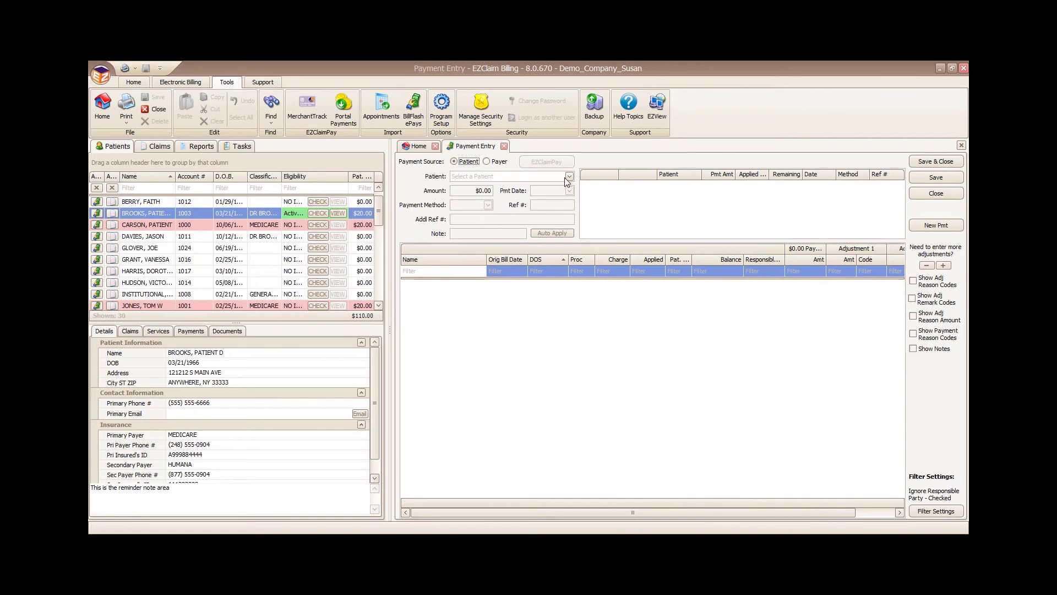
left_click(569, 177)
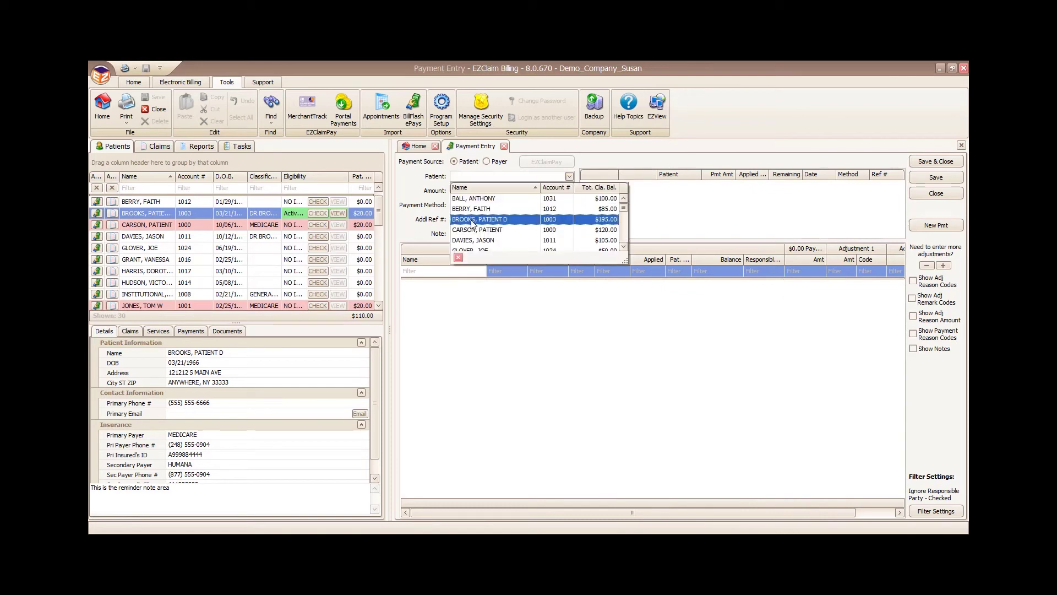
left_click(472, 220)
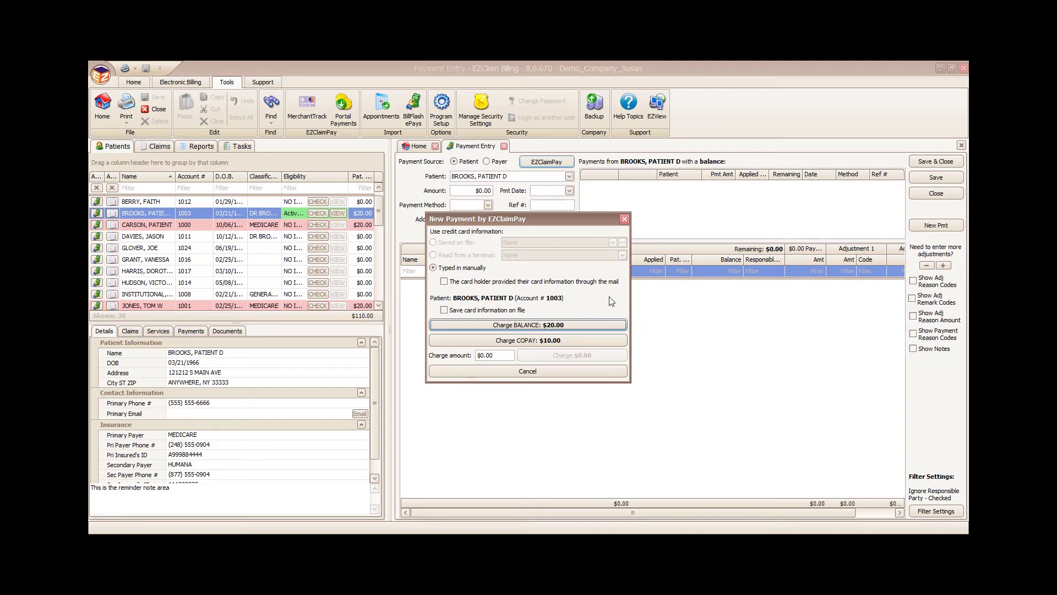
Step: Keep the card on file and start an EZClaimPay charge for the $10.00 copay
left_click(444, 310)
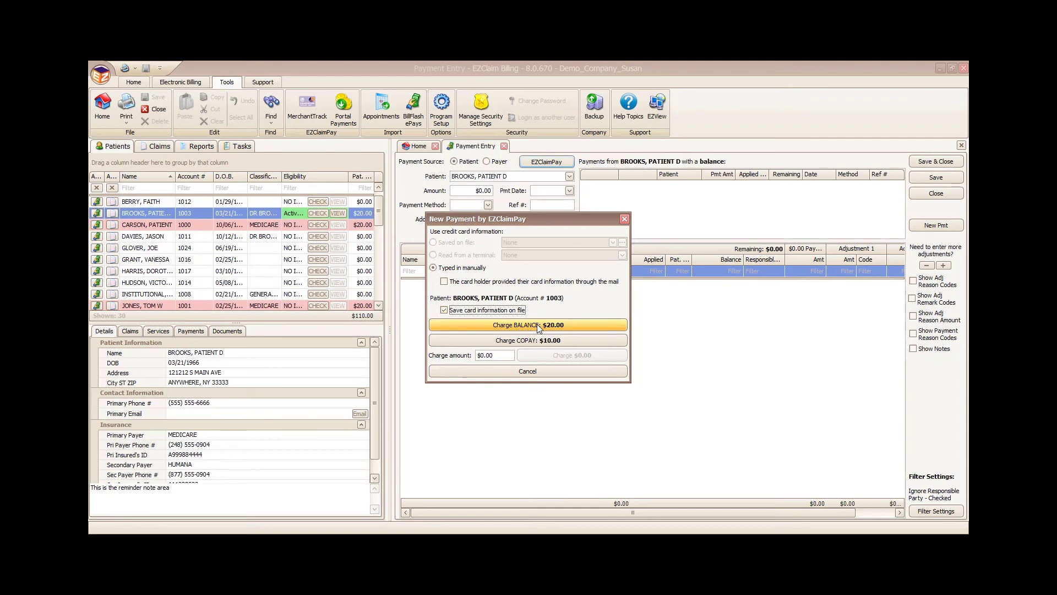
left_click(493, 356)
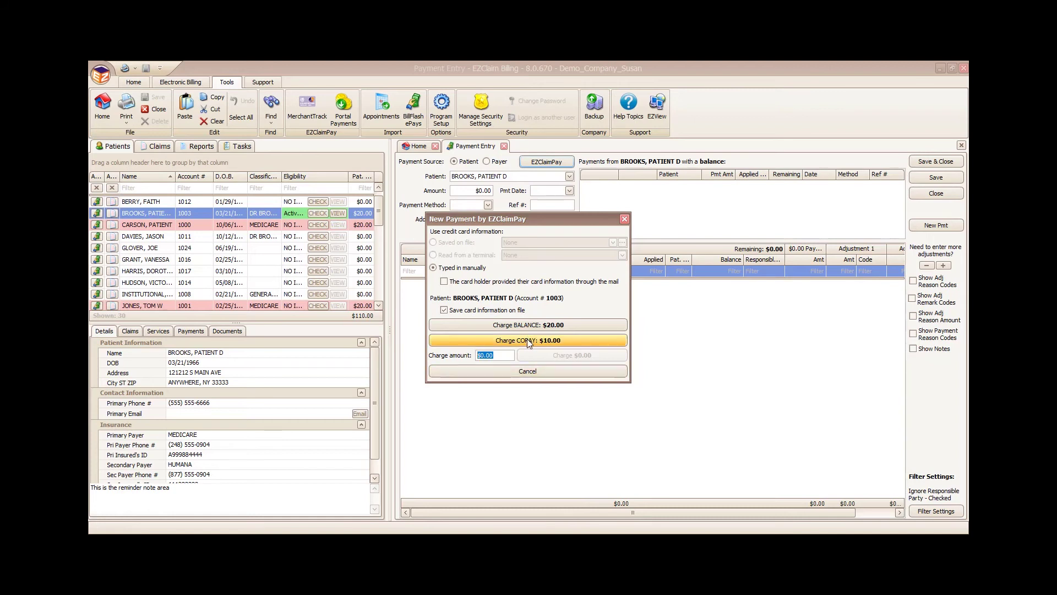
left_click(614, 337)
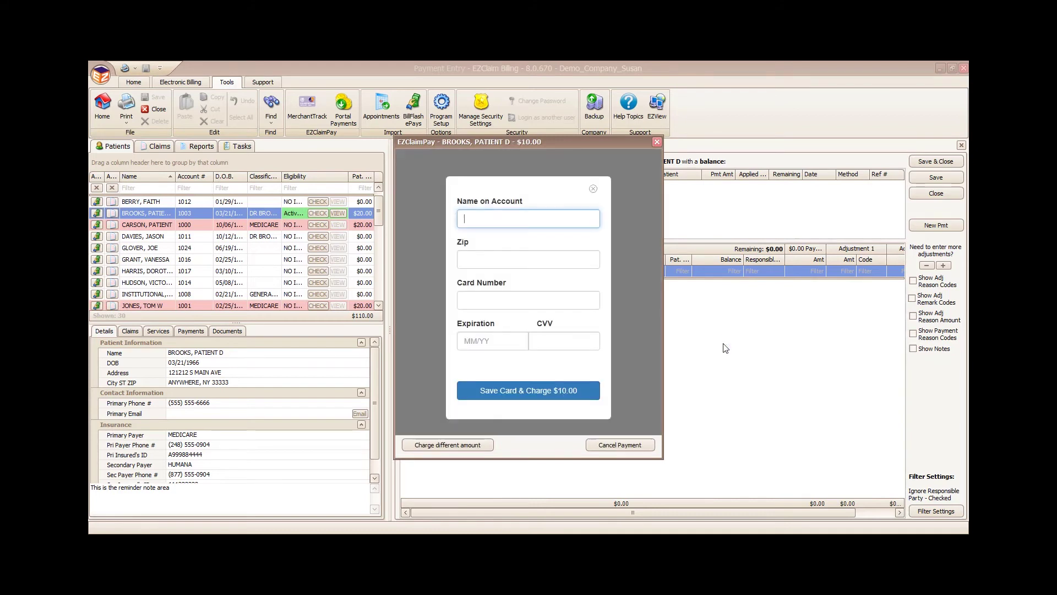
Step: Enter the cardholder name, zip code, card number, expiry and CVV, then save the card and charge $10.00
type("brooks")
key("Tab")
type("483")
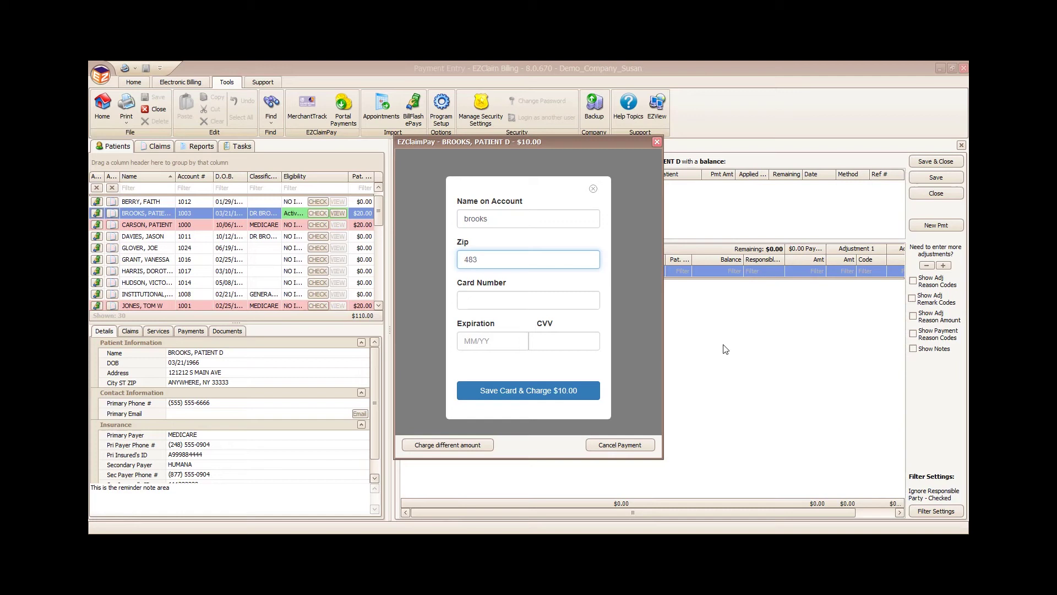
type("07")
key("Tab")
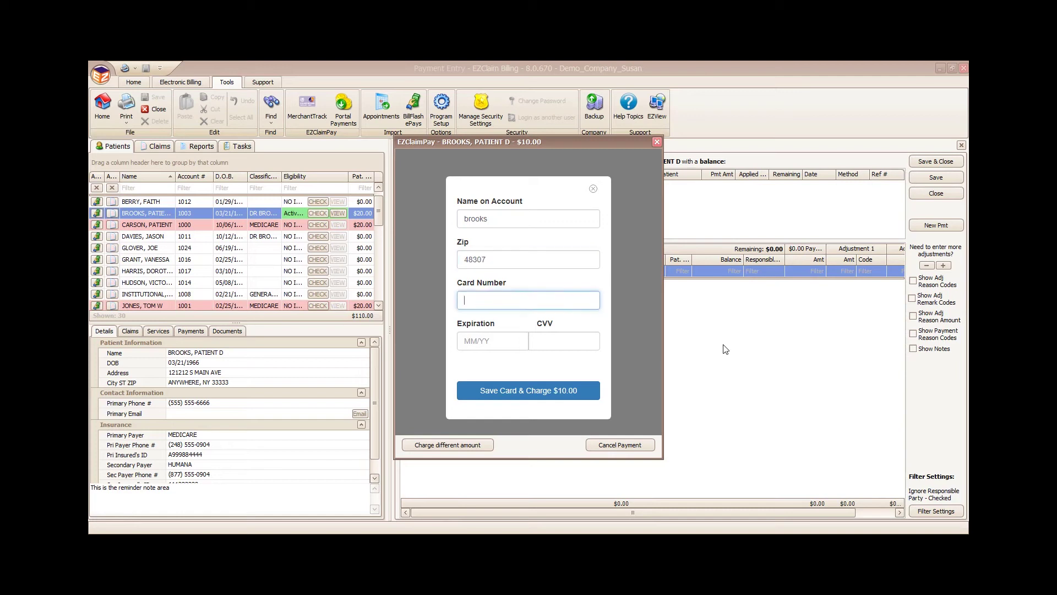
type("5454 5454 5454 5454")
left_click(490, 344)
type("12/25")
left_click(558, 339)
type("222")
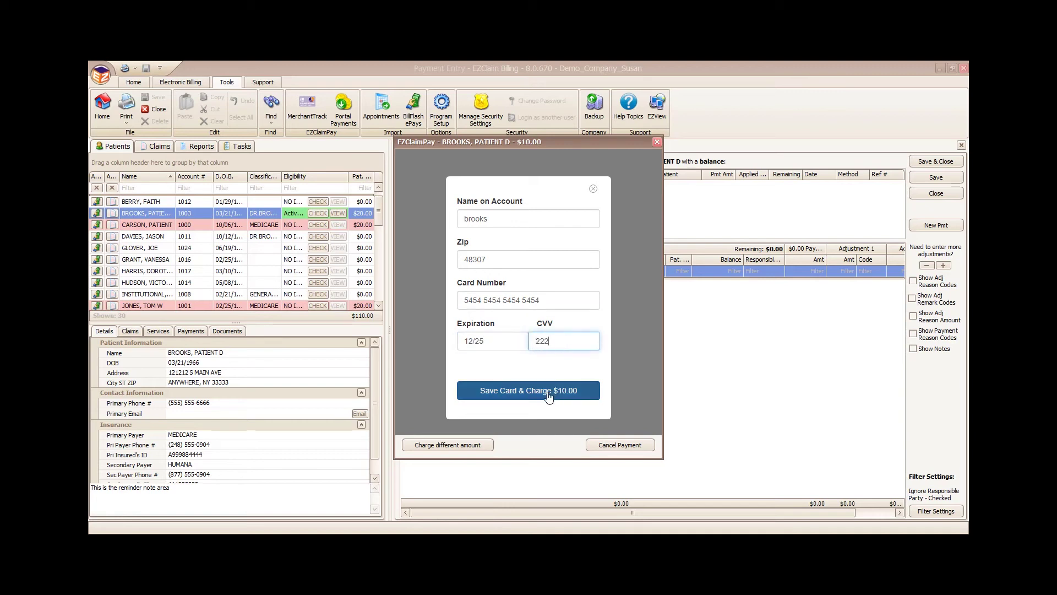
left_click(549, 394)
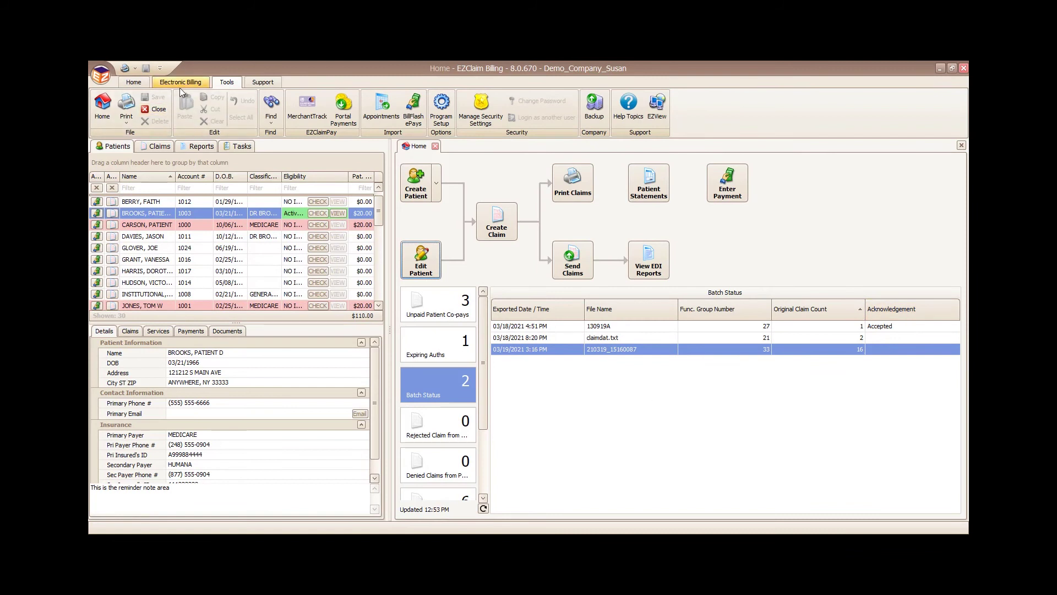
left_click(308, 113)
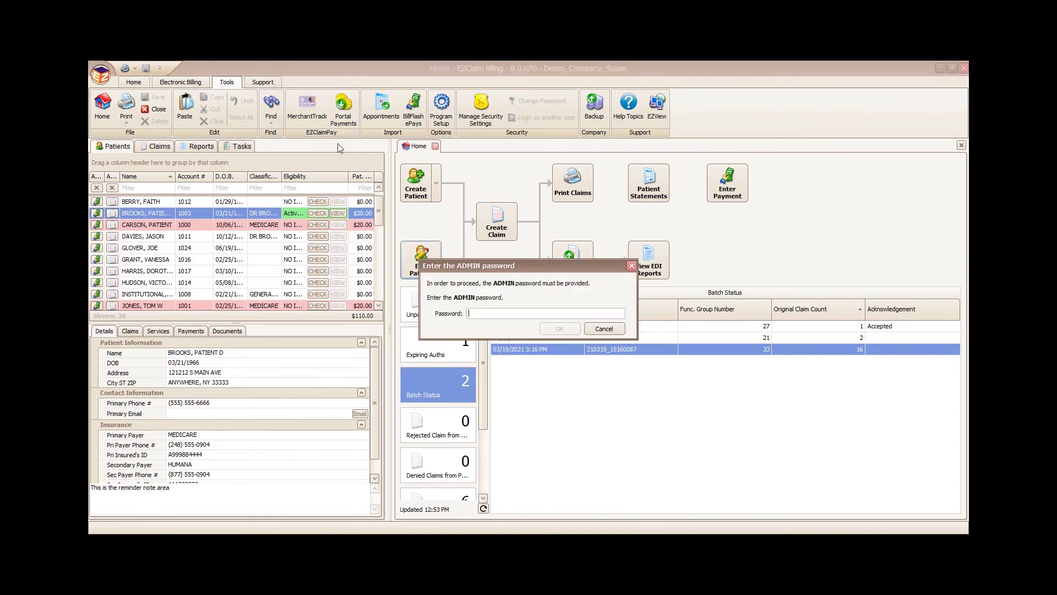
type("*")
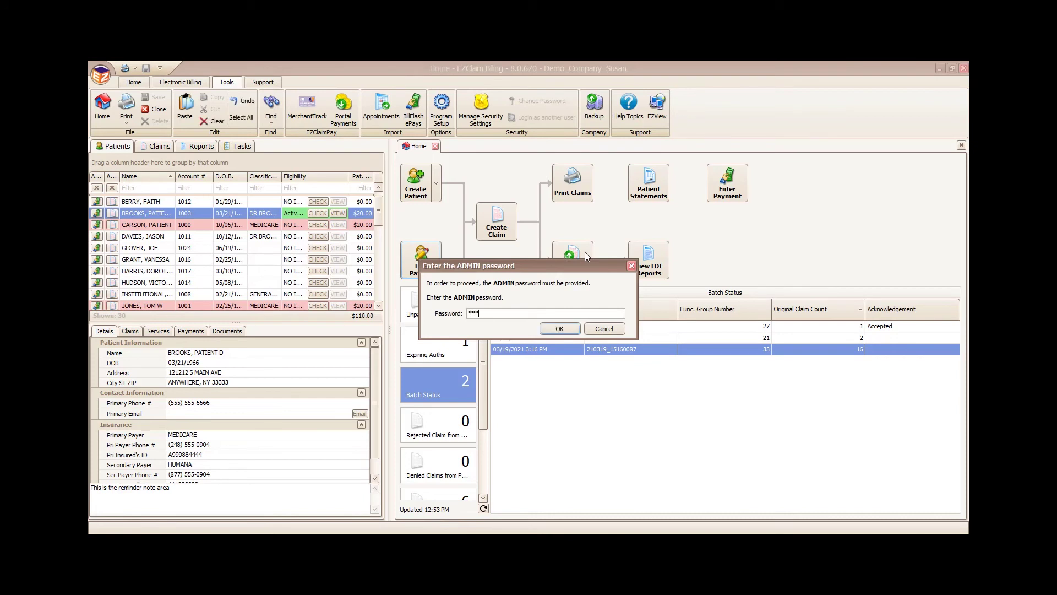
type("****")
key("Return")
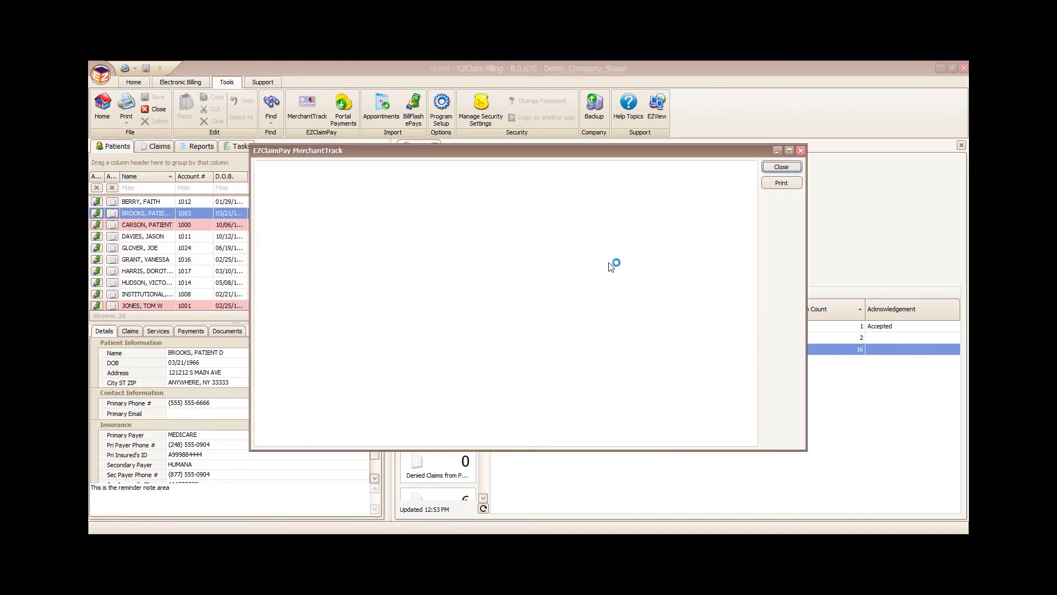
left_click(788, 151)
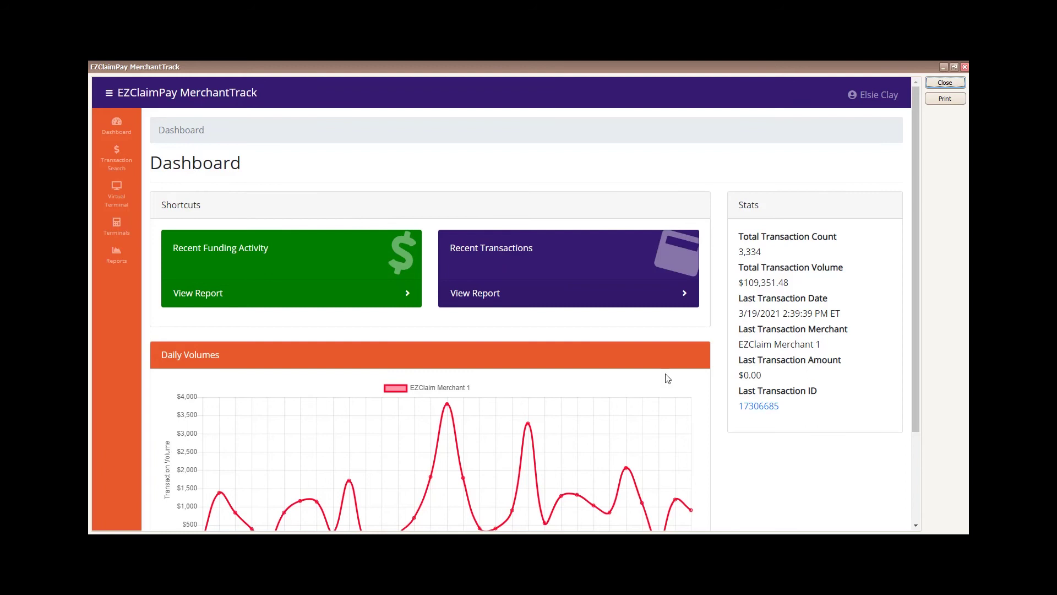
scroll(545, 394, "down", 1)
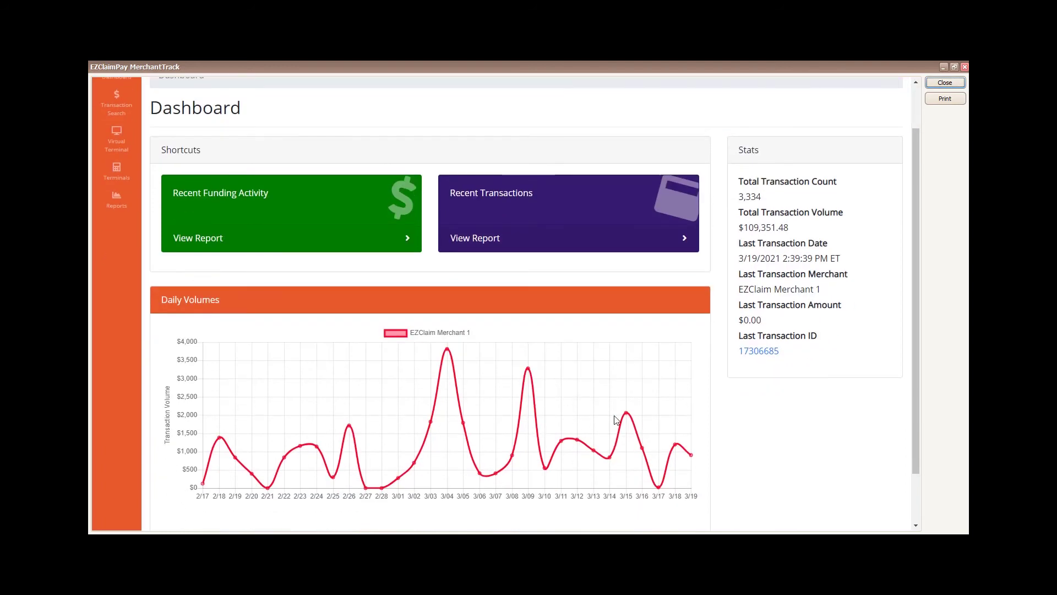
scroll(617, 420, "up", 1)
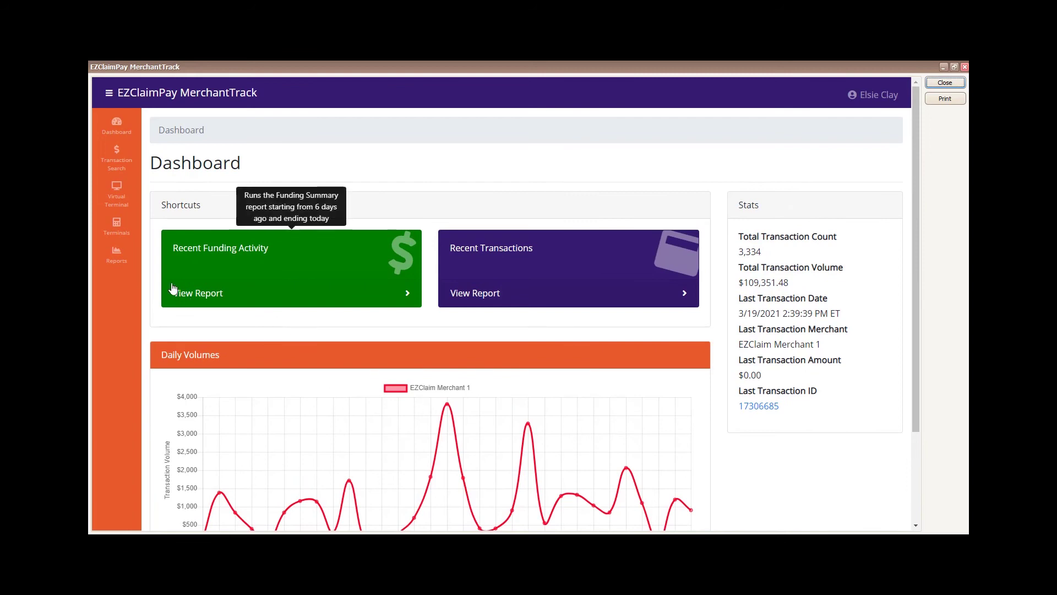
left_click(116, 263)
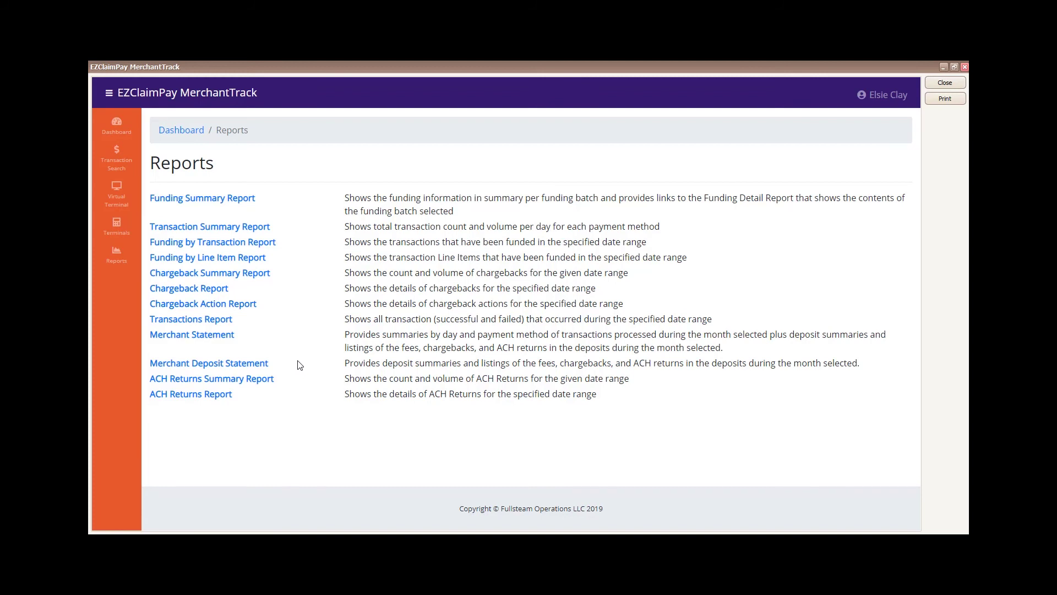
left_click(120, 202)
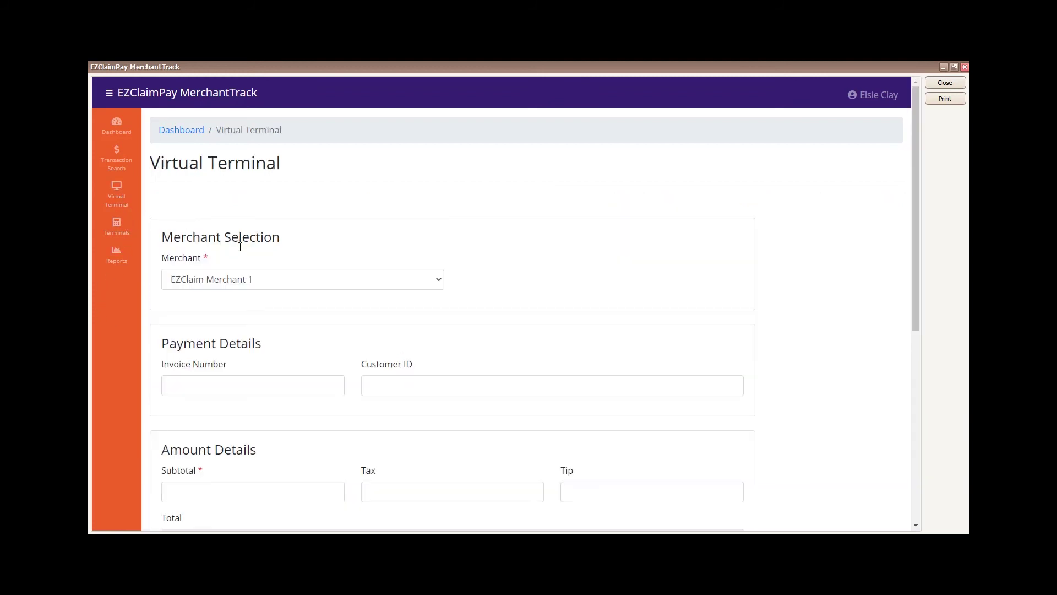
scroll(278, 283, "down", 3)
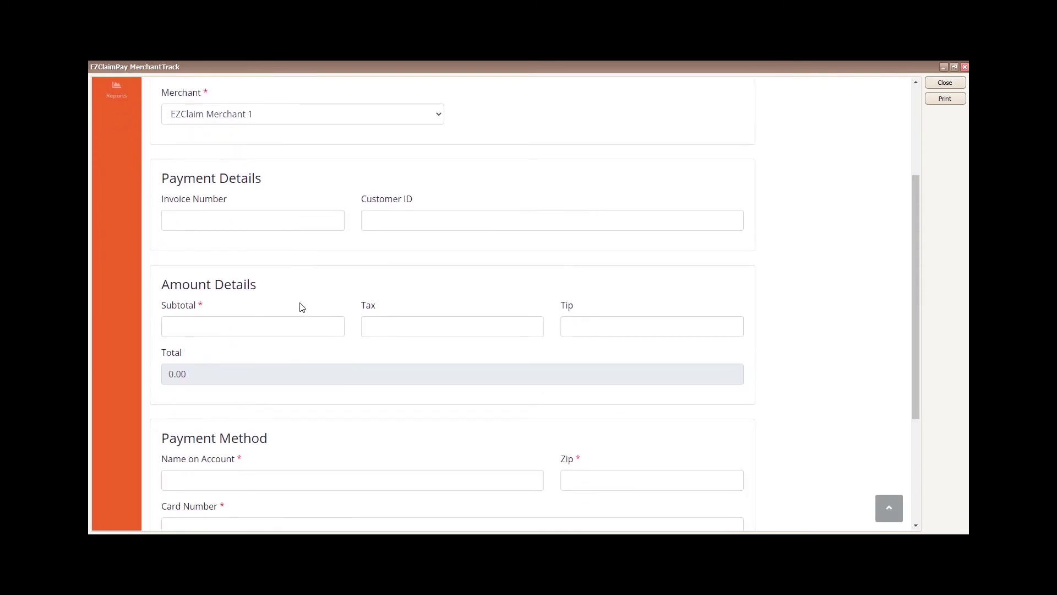
scroll(384, 403, "down", 2)
scroll(382, 404, "down", 1)
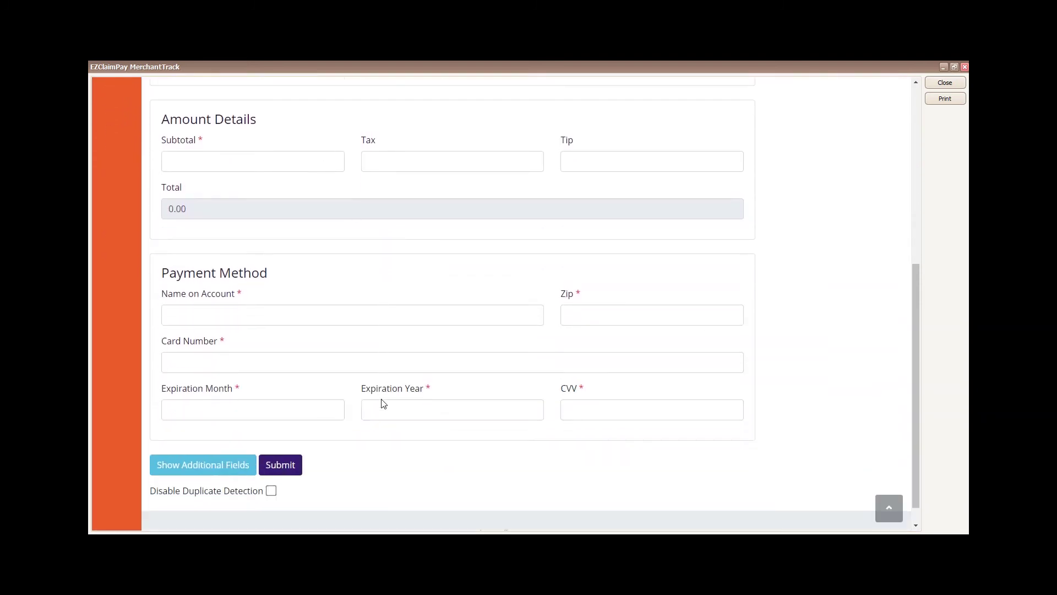
scroll(279, 379, "up", 6)
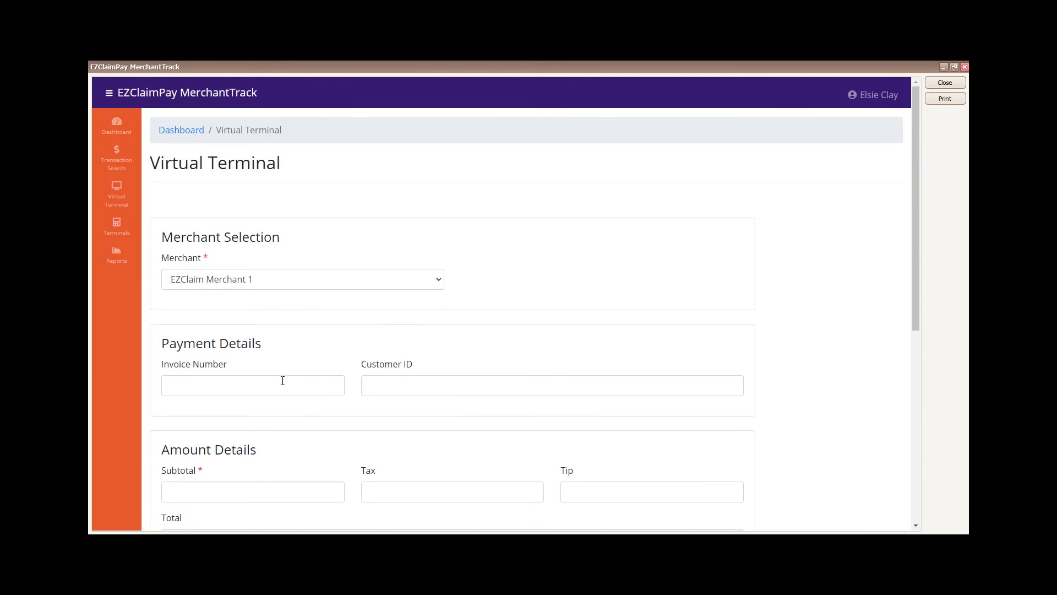
left_click(124, 159)
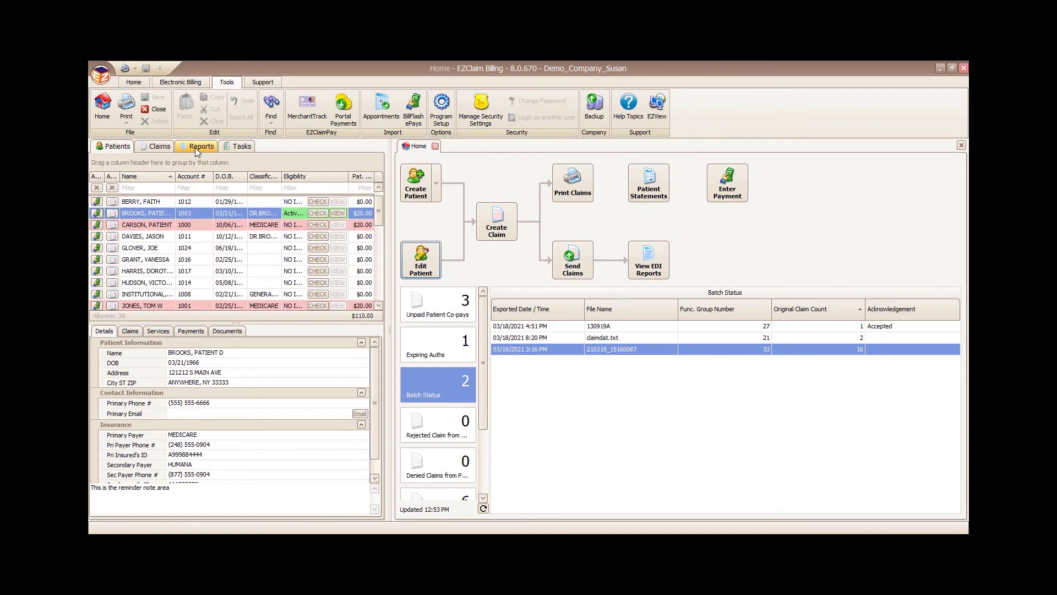
Step: Browse the billing reports, viewing the Patient Ledger and Payment List criteria
left_click(198, 147)
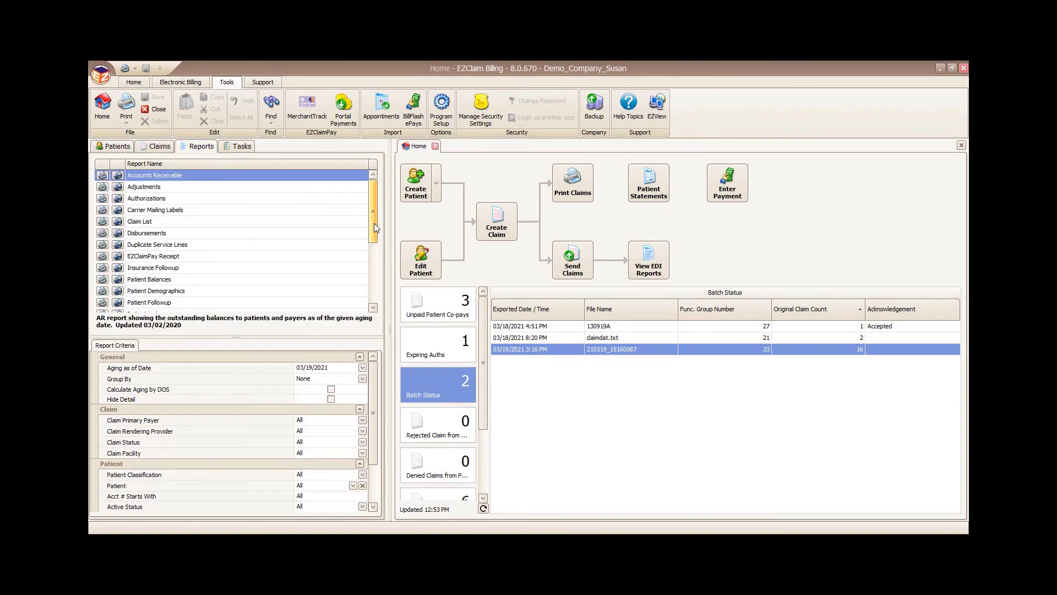
left_click_drag(374, 223, 373, 282)
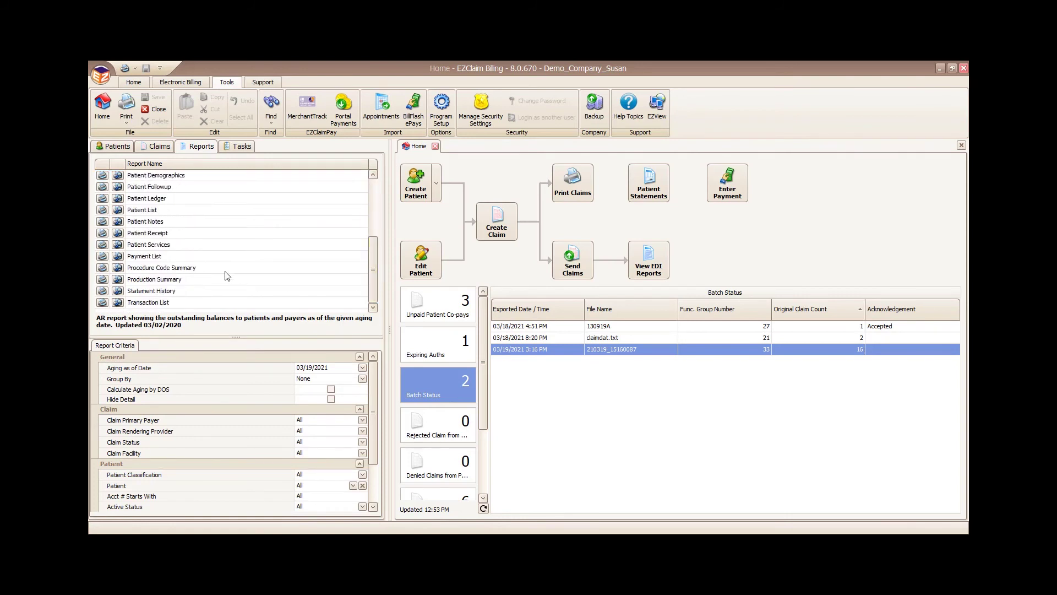
left_click(153, 199)
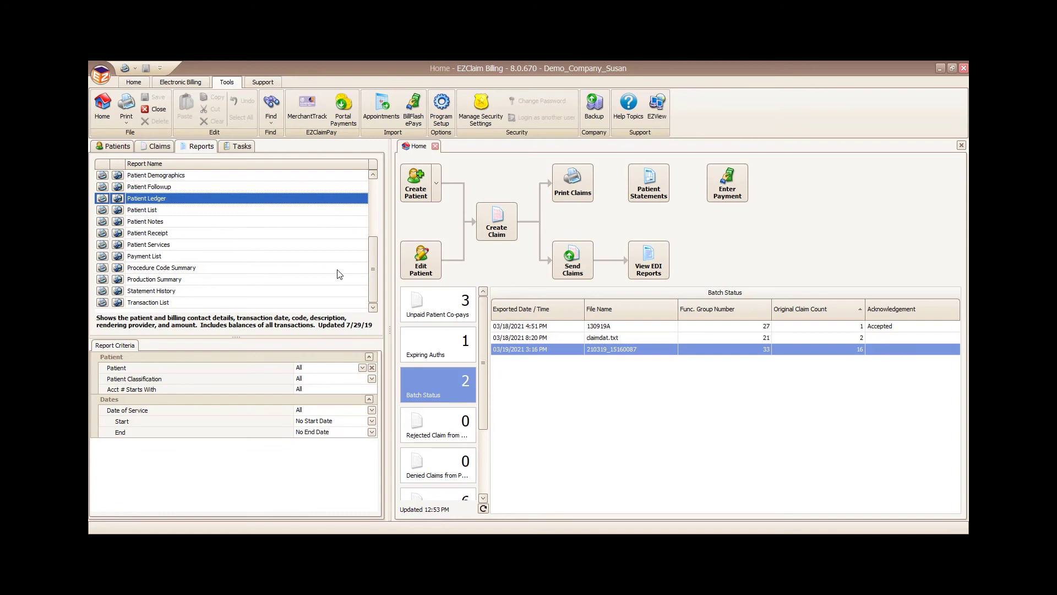
left_click(171, 262)
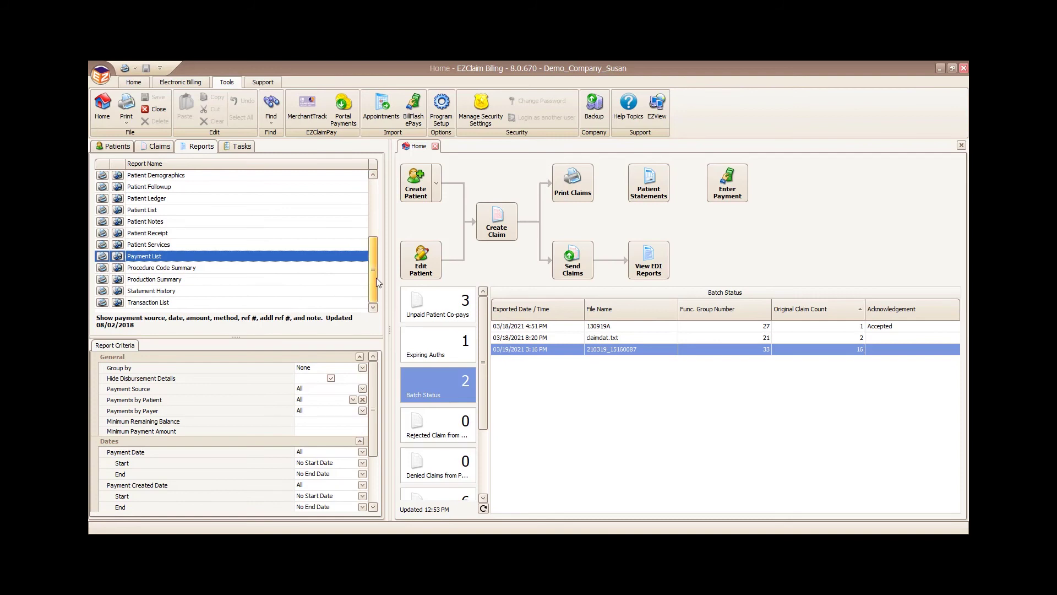
left_click_drag(375, 278, 356, 203)
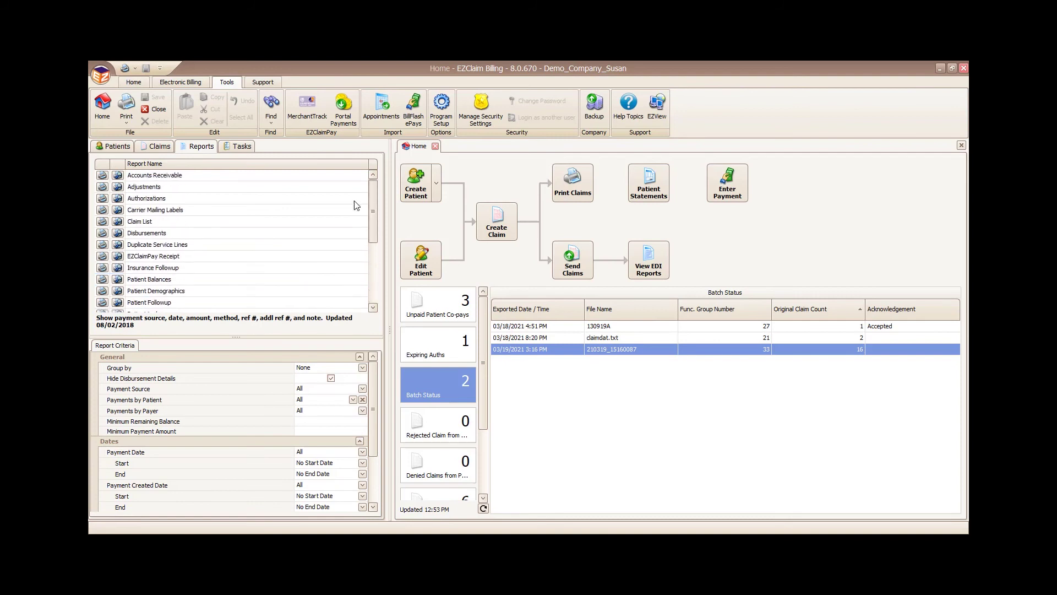
Step: Select Accounts Receivable, grouped by Claim Bill To Payer with aging calculated by DOS
left_click(176, 176)
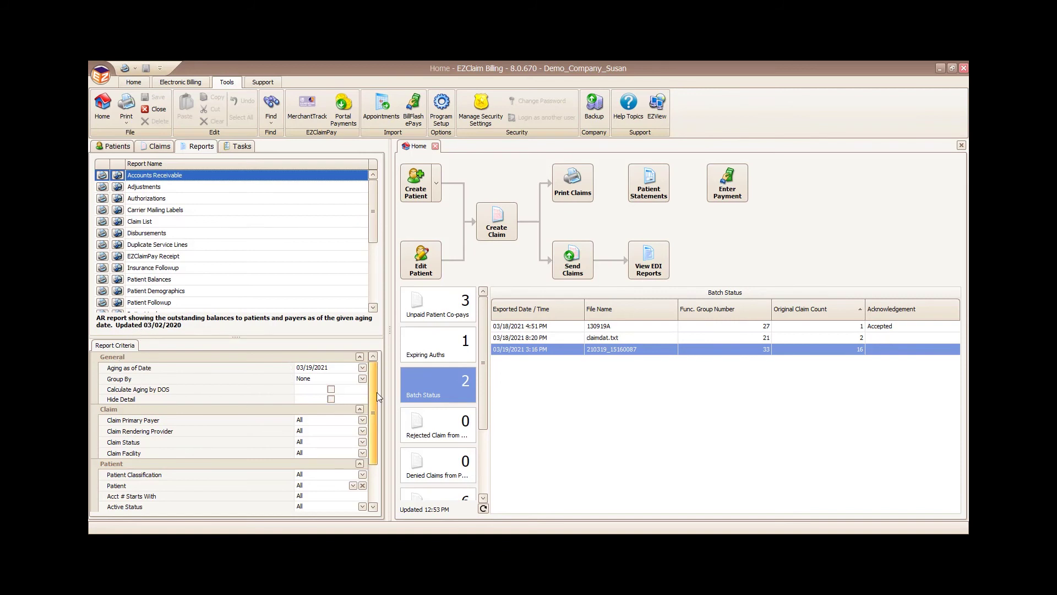
left_click_drag(376, 394, 369, 396)
left_click(363, 376)
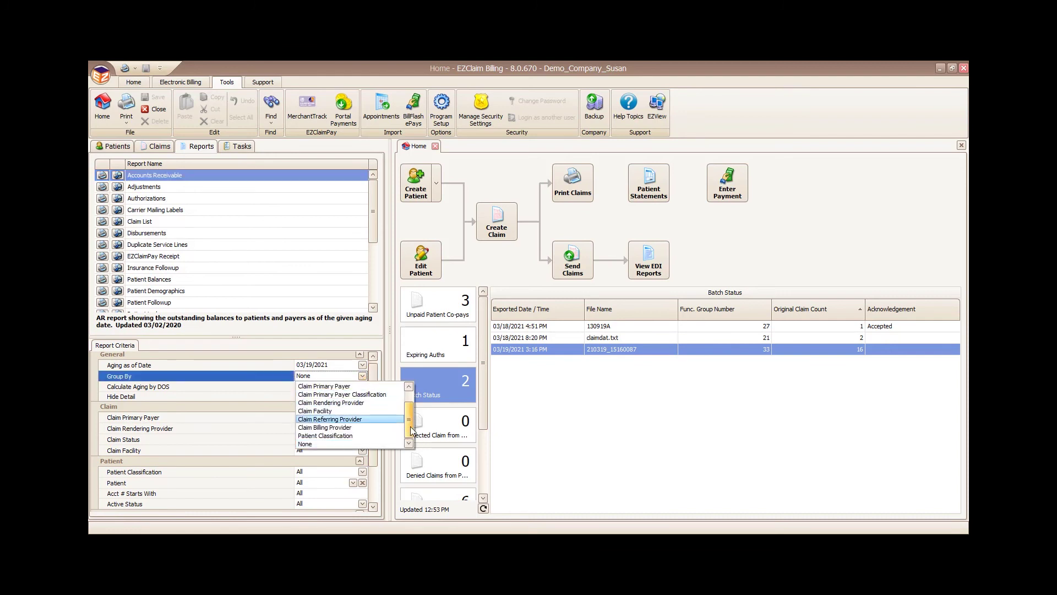
scroll(338, 399, "up", 2)
left_click(338, 387)
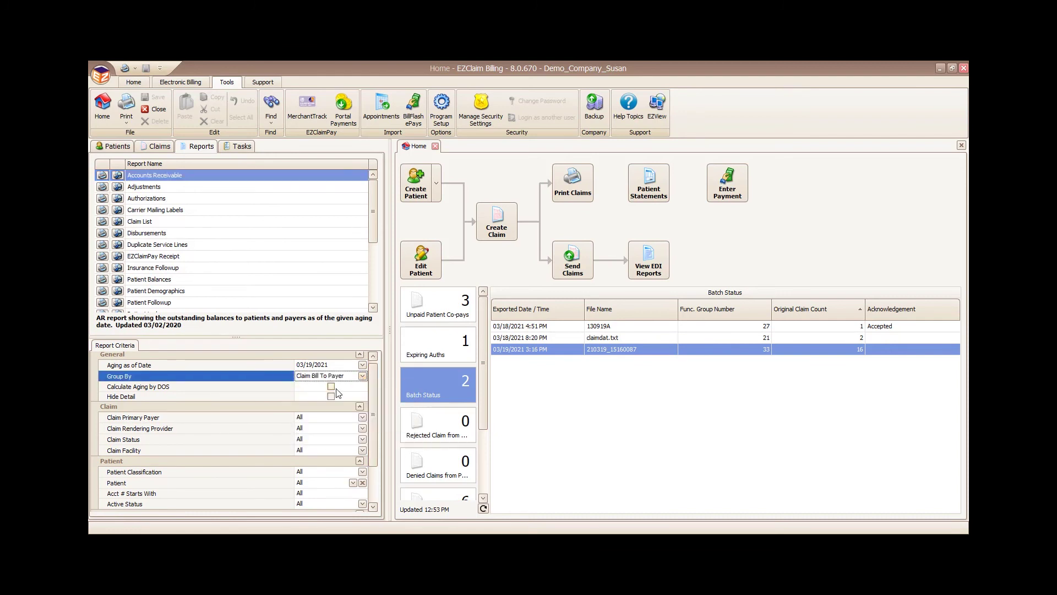
left_click(331, 387)
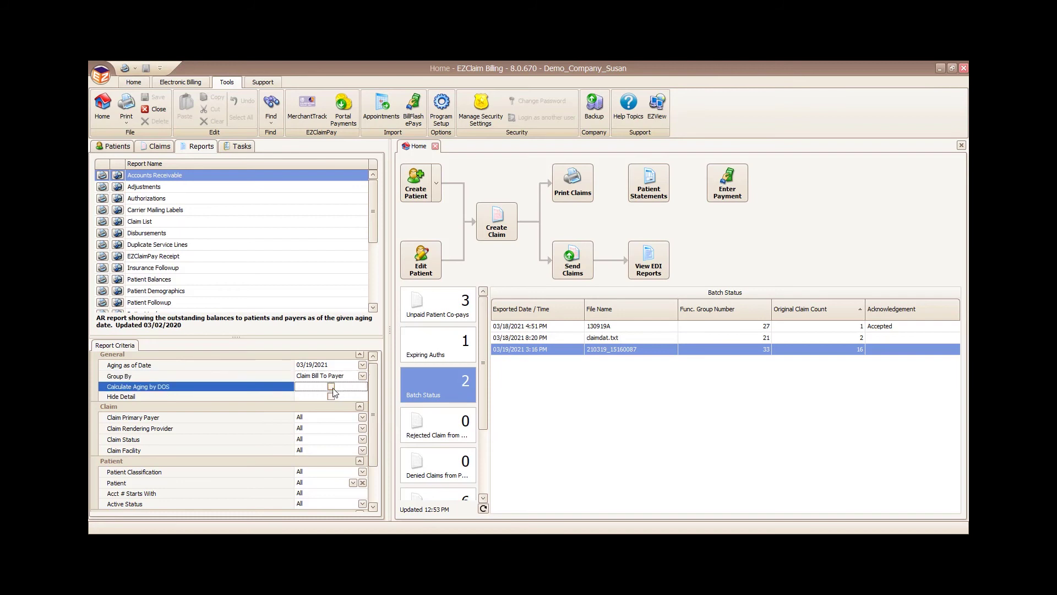
mouse_move(377, 426)
left_mouse_down()
mouse_move(382, 471)
mouse_move(382, 408)
left_mouse_up()
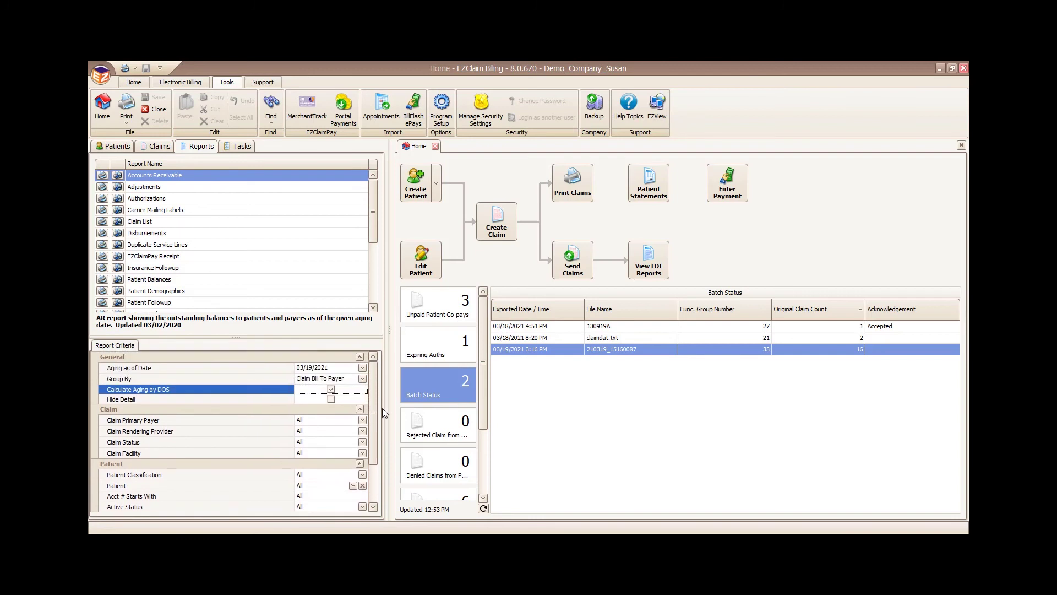
Step: Preview the AR report at 120% and review its export formats and aging totals
left_click(118, 175)
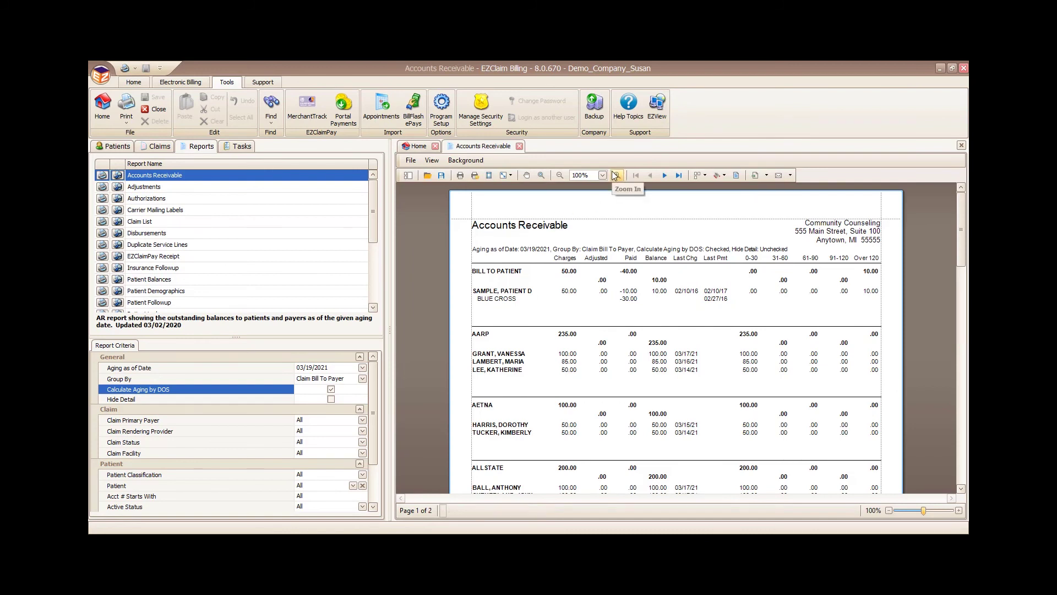
left_click(617, 175)
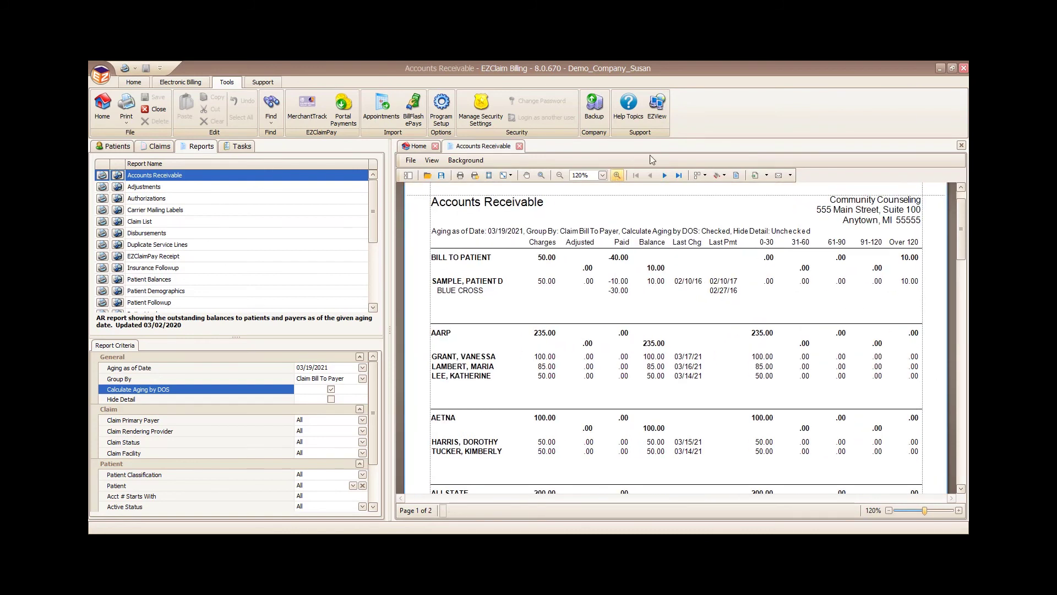
left_click(769, 177)
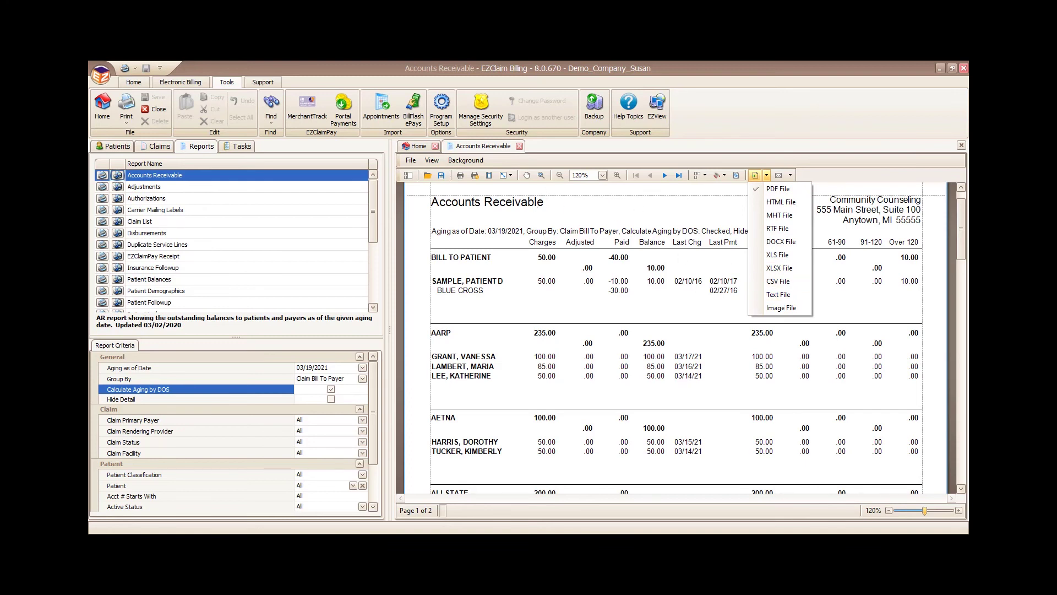
mouse_move(960, 236)
left_mouse_down()
mouse_move(963, 250)
mouse_move(960, 239)
left_mouse_up()
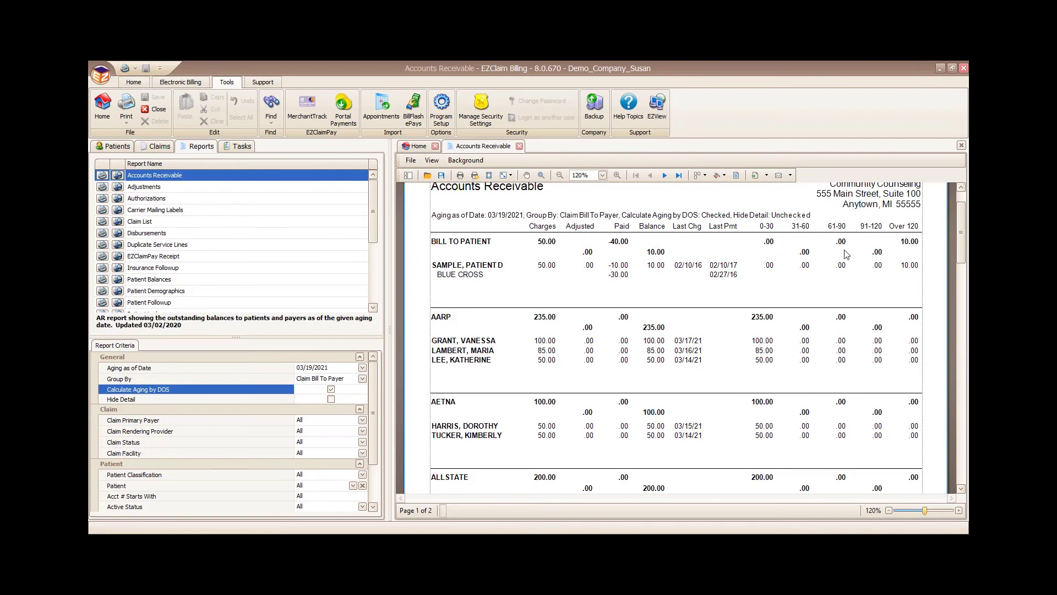
left_click_drag(964, 237, 951, 440)
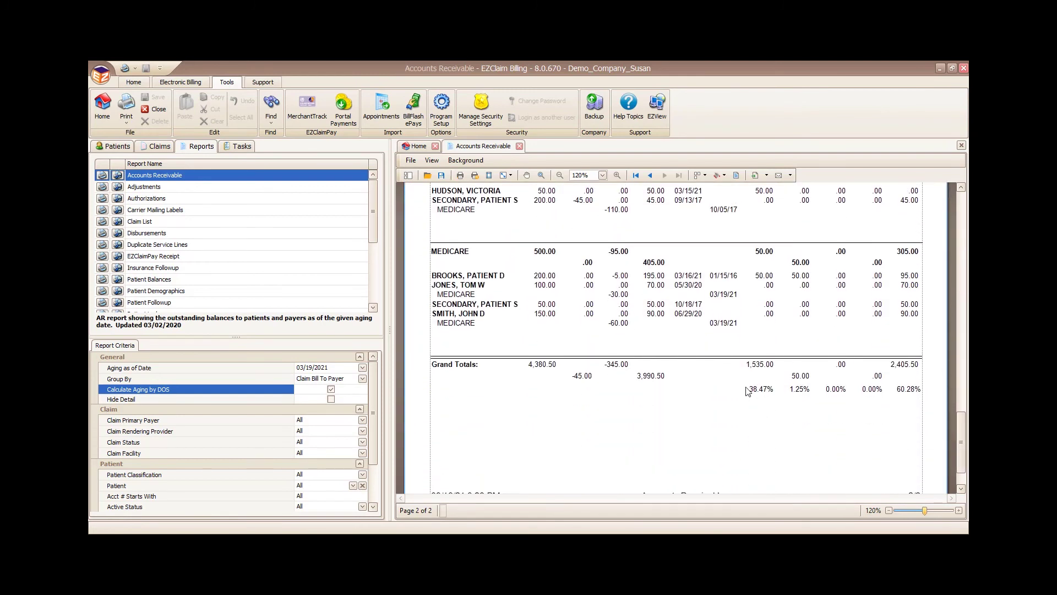
left_click_drag(747, 391, 916, 389)
left_click(758, 419)
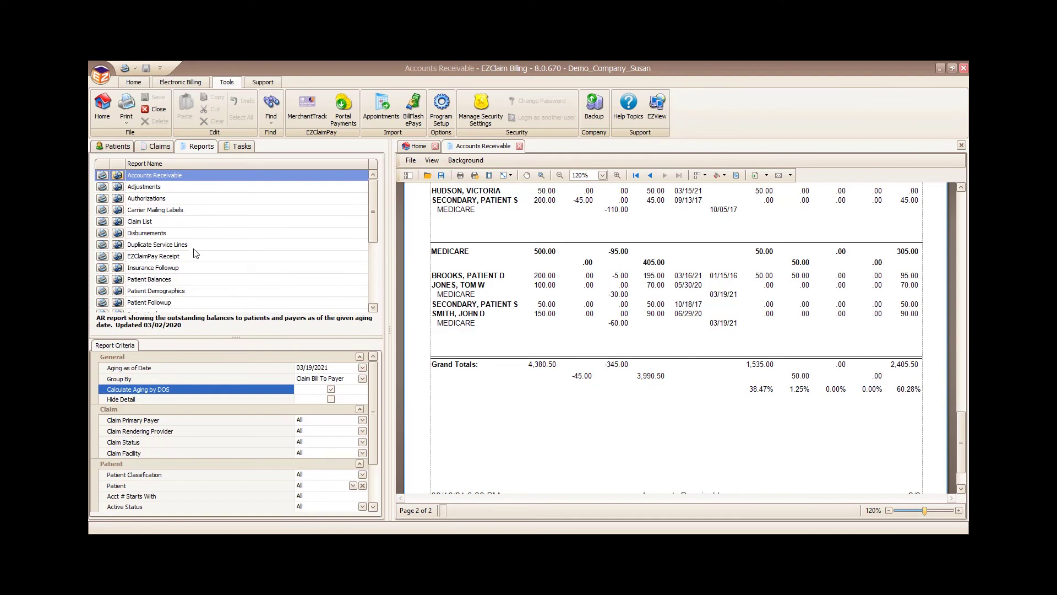
left_click(143, 222)
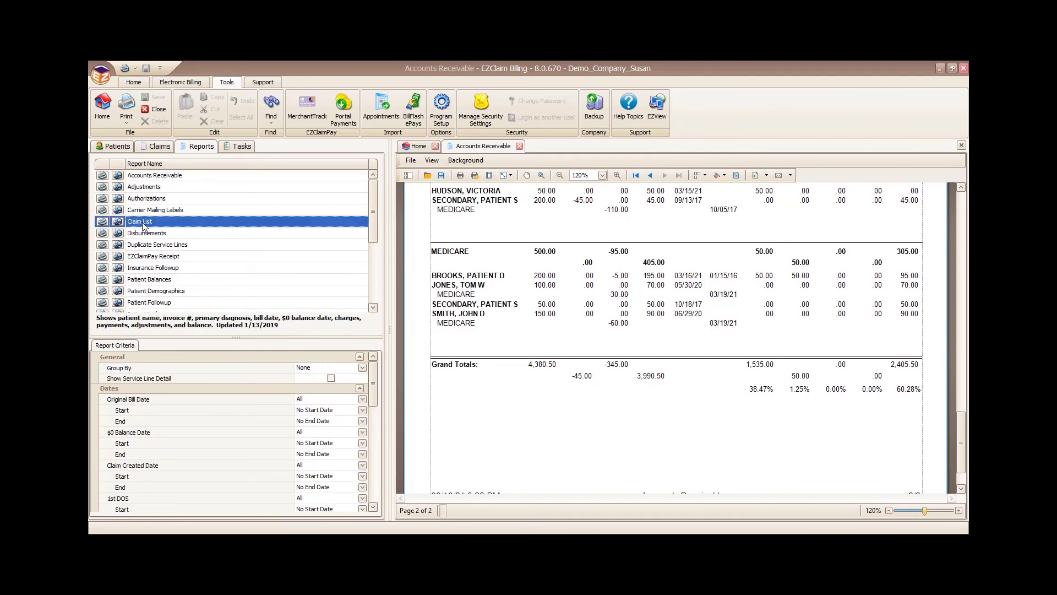
Step: Close the AR report and group the Claim List by Claim Bill To Payer
left_click(519, 145)
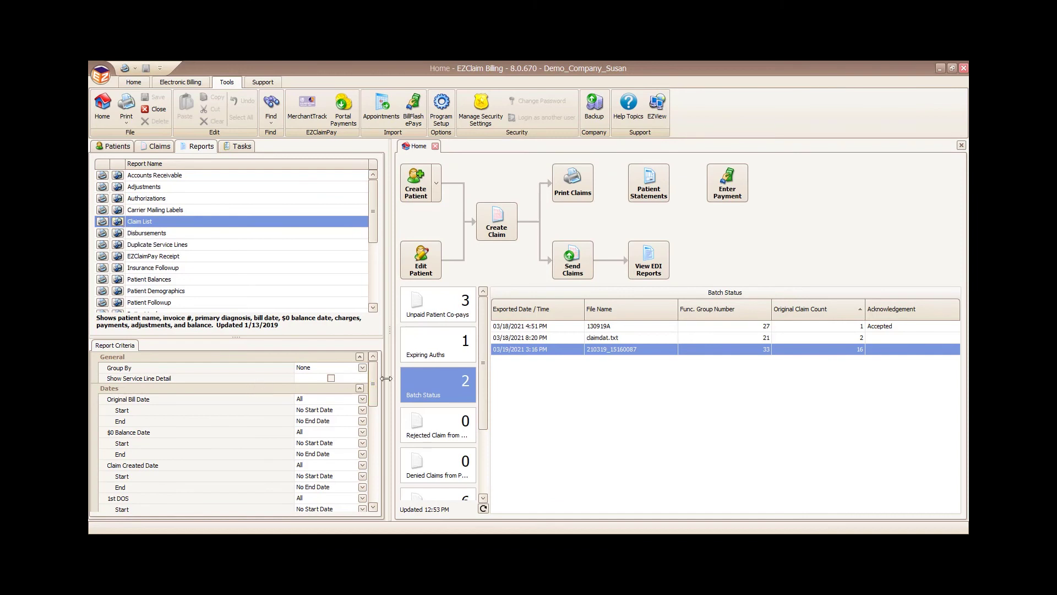
left_click(362, 367)
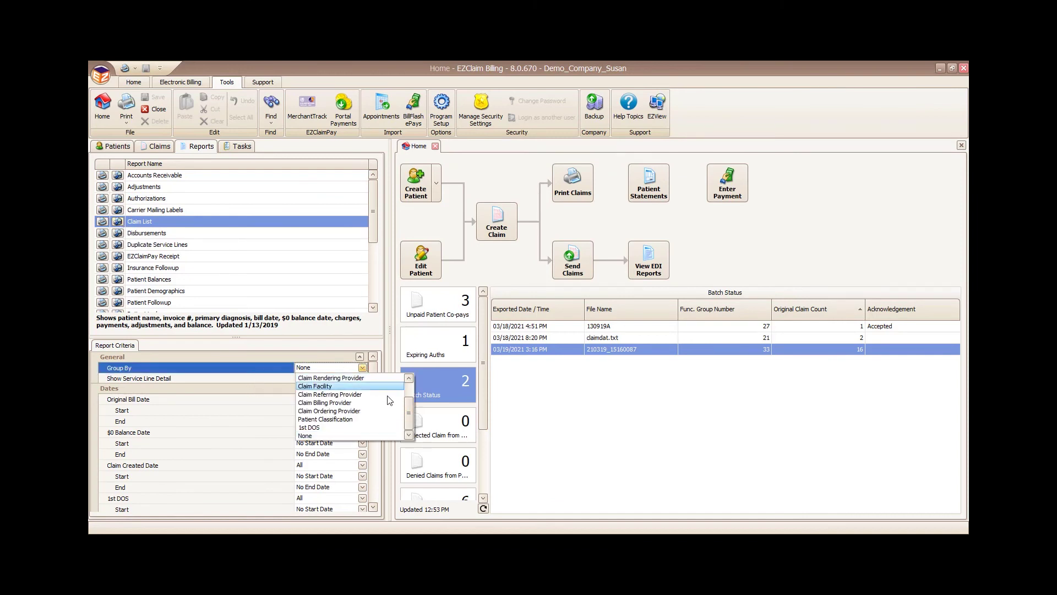
scroll(380, 395, "up", 3)
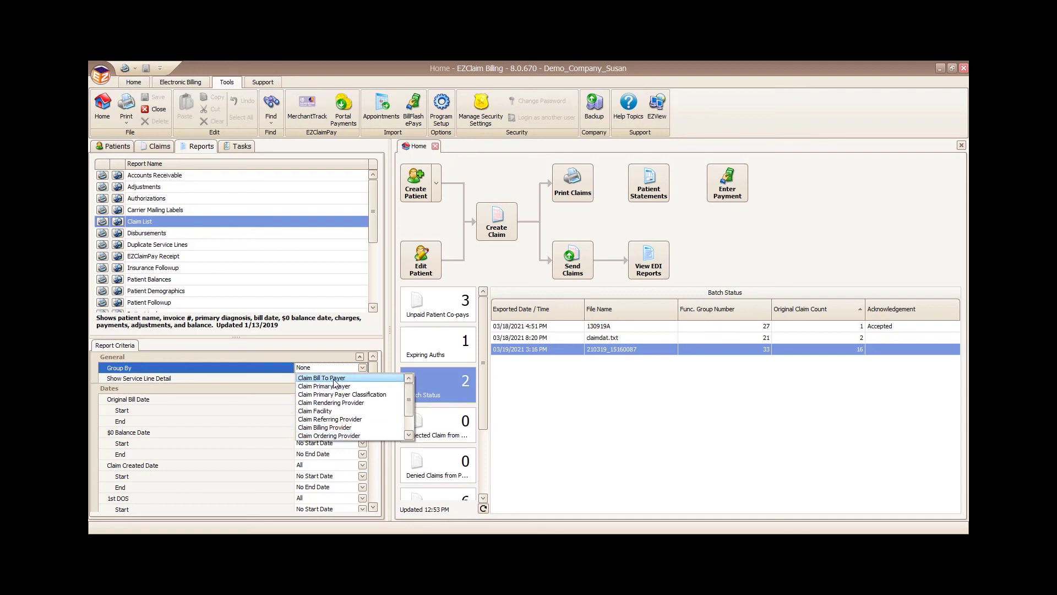
left_click(334, 378)
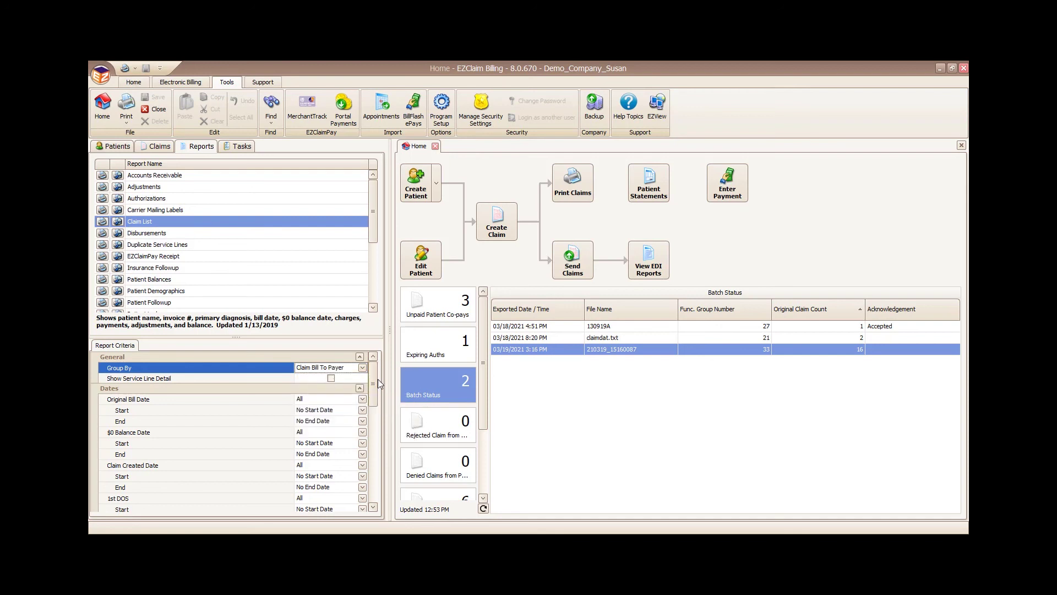
left_click_drag(375, 384, 371, 484)
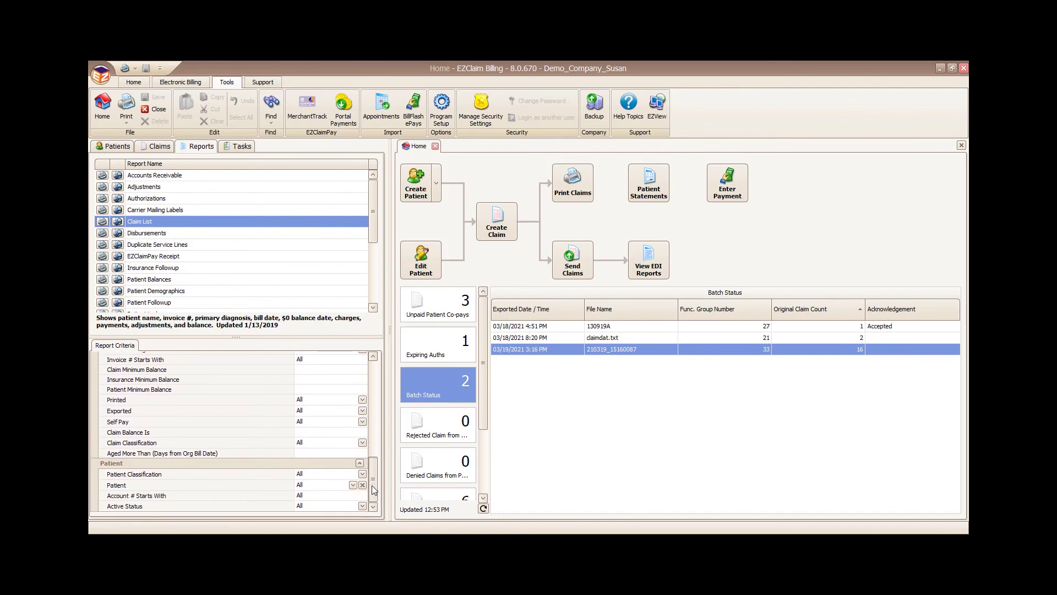
Step: Preview the Claim List at 120%, inspect claim 47, then close both tabs
left_click(117, 222)
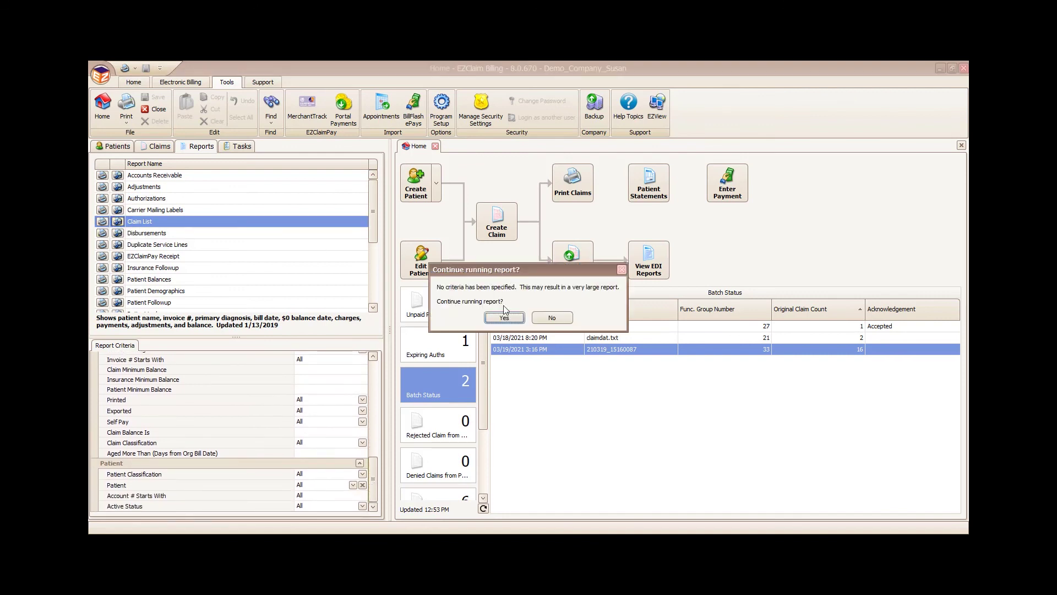
left_click(495, 319)
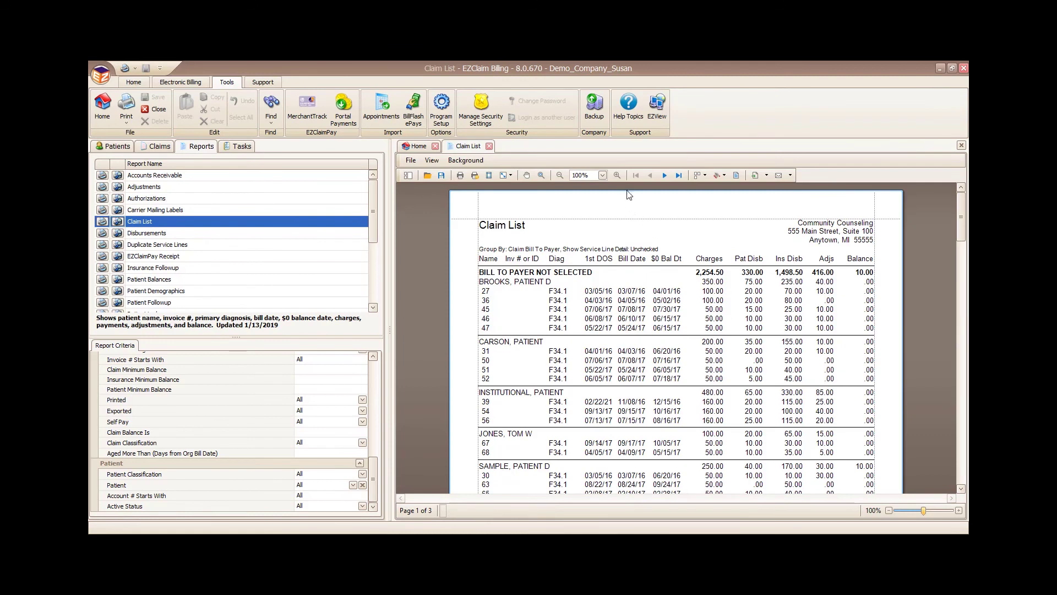
left_click(617, 175)
left_click(617, 175)
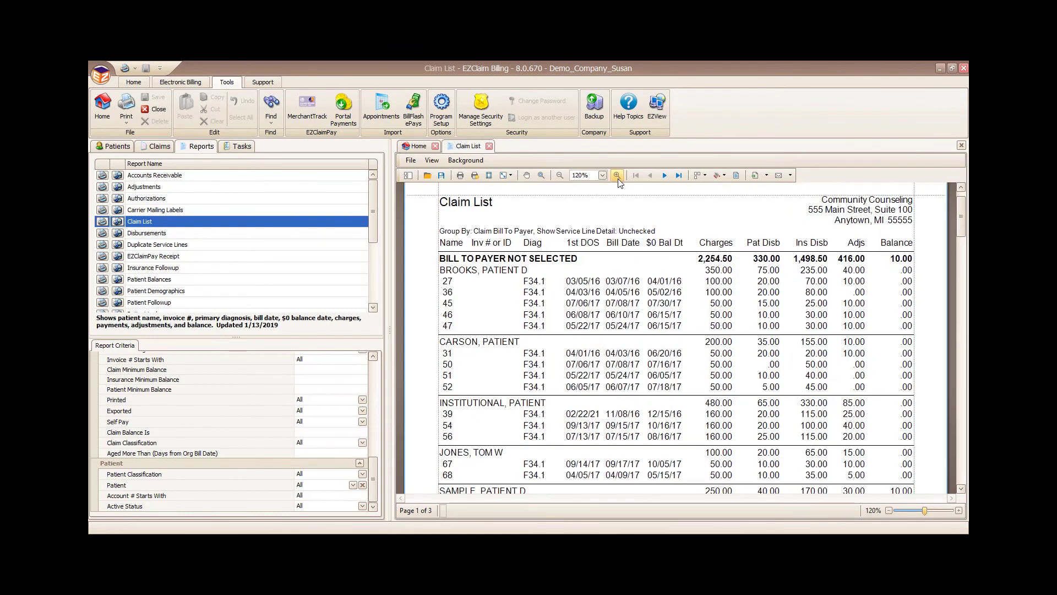
left_click(446, 331)
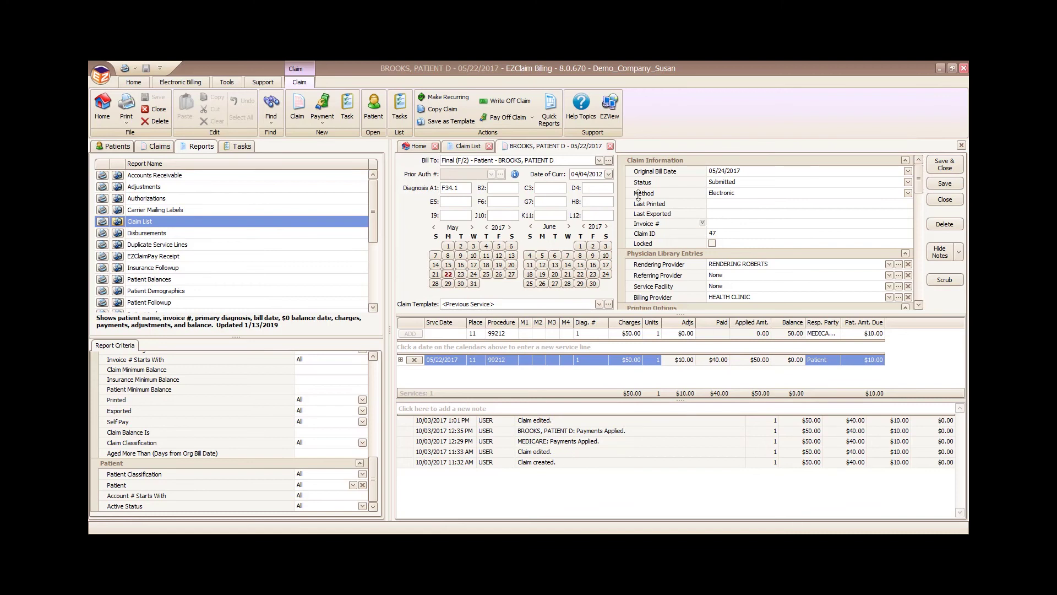
left_click(610, 146)
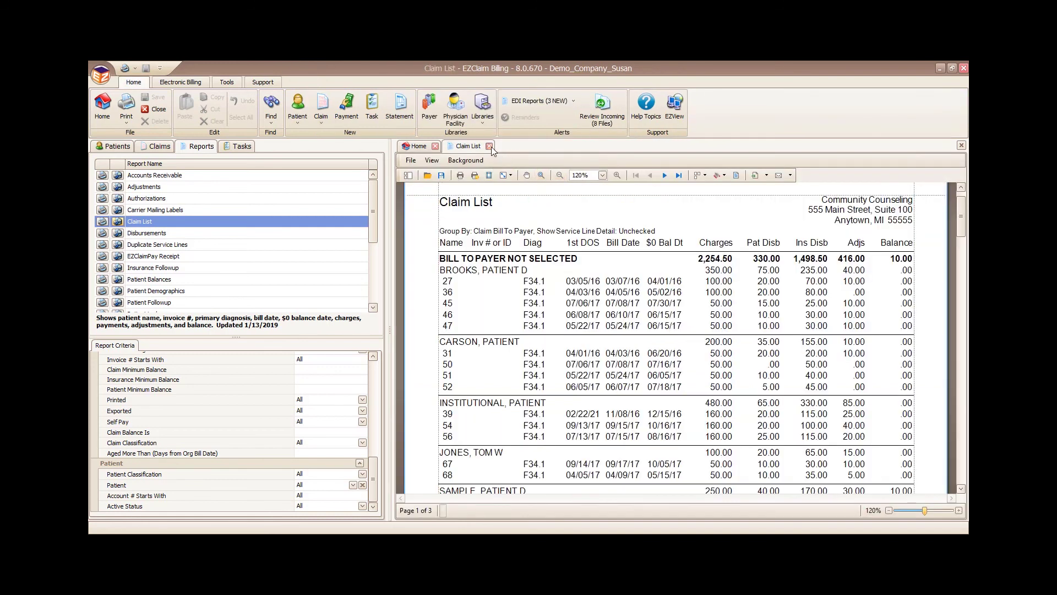
left_click(489, 146)
left_click_drag(372, 218, 372, 243)
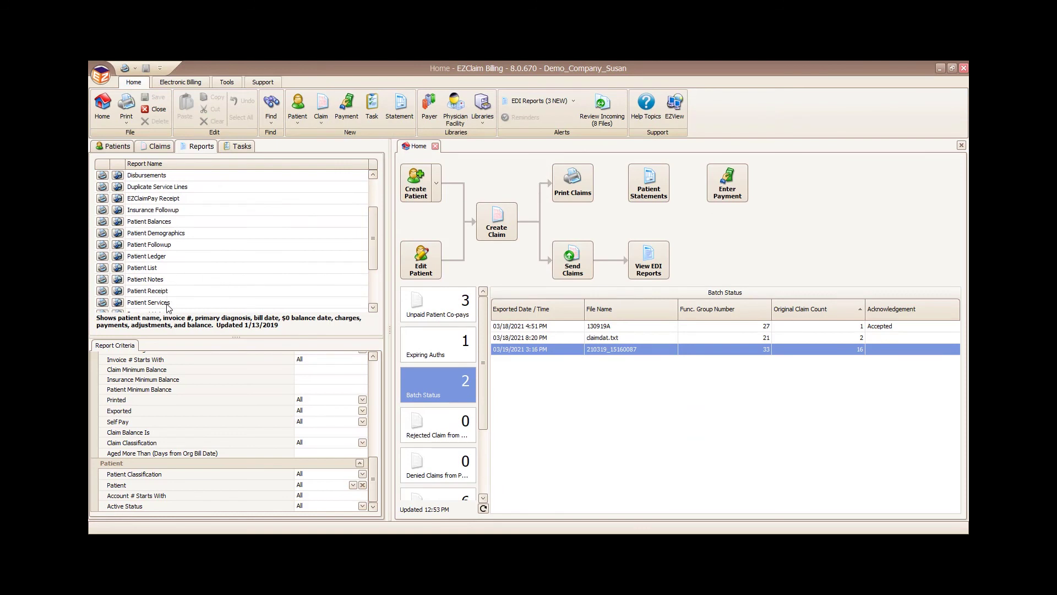
Step: Preview the Patient Services report with default criteria at 120% zoom
left_click(149, 303)
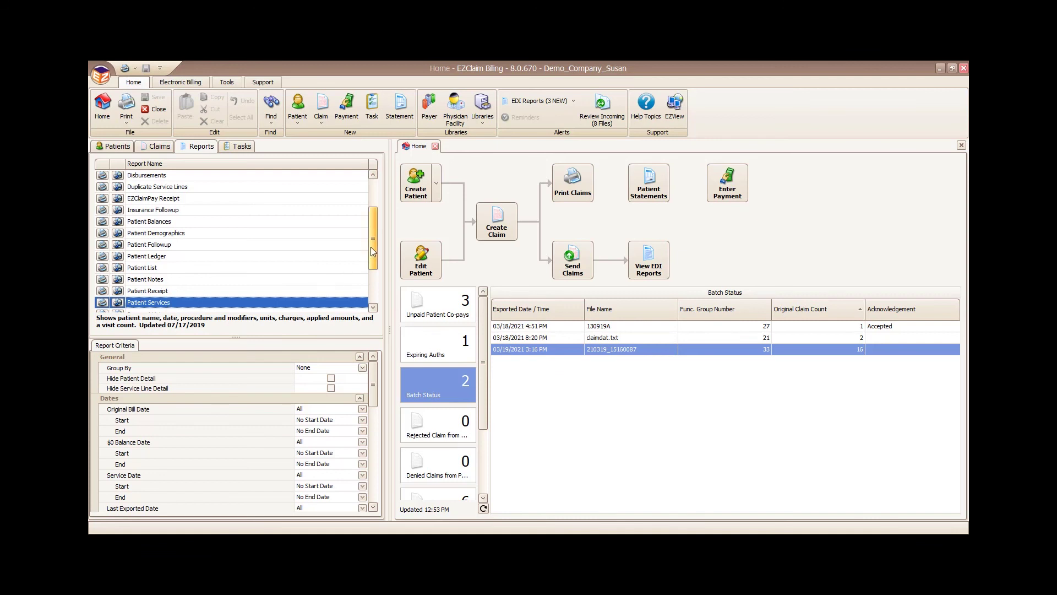
left_click_drag(371, 251, 375, 275)
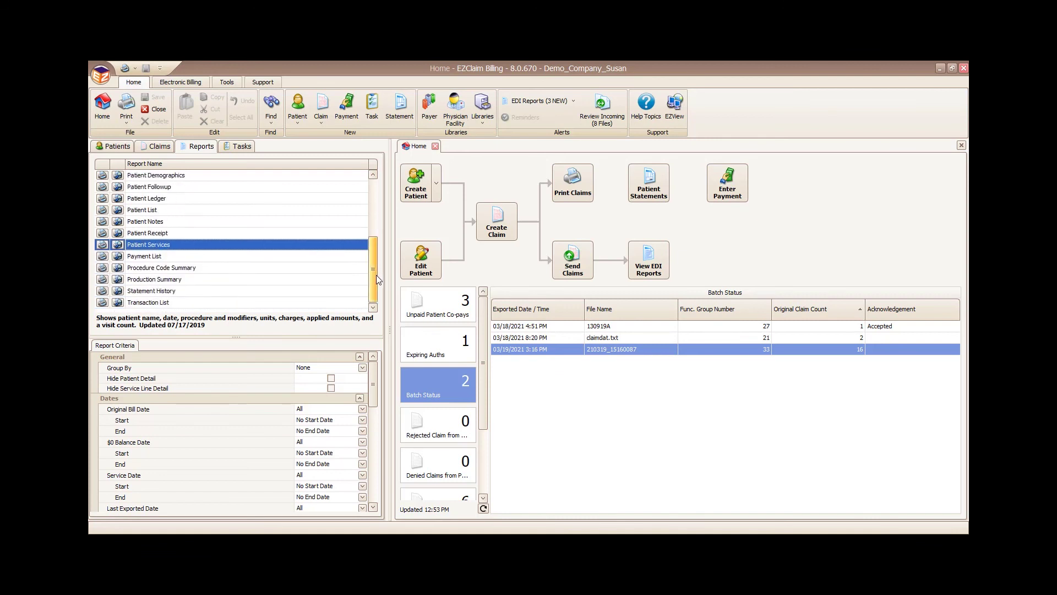
left_click(121, 245)
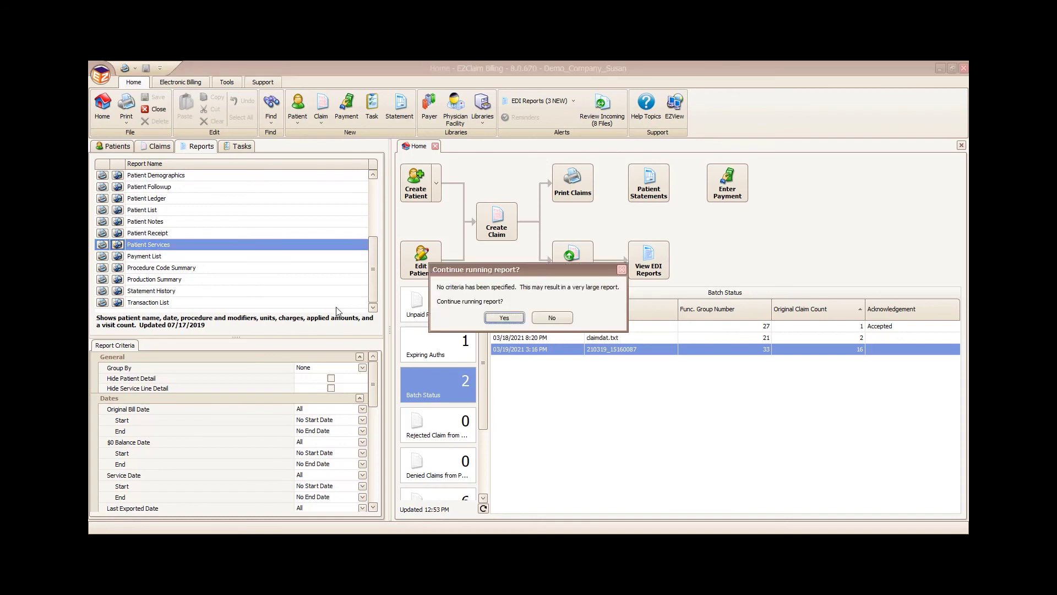
left_click(504, 318)
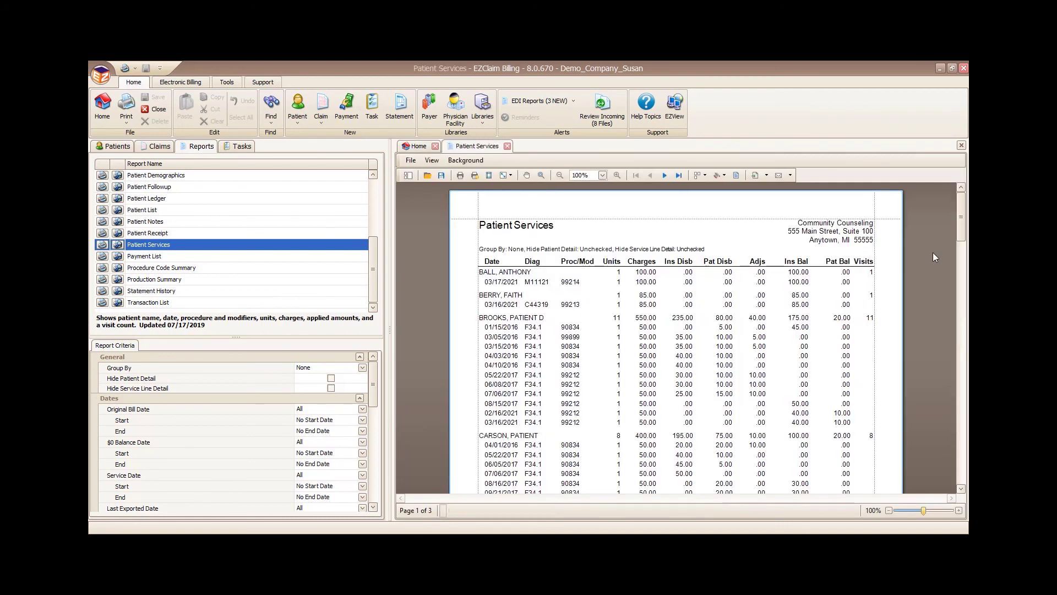
left_click(618, 176)
left_click(619, 177)
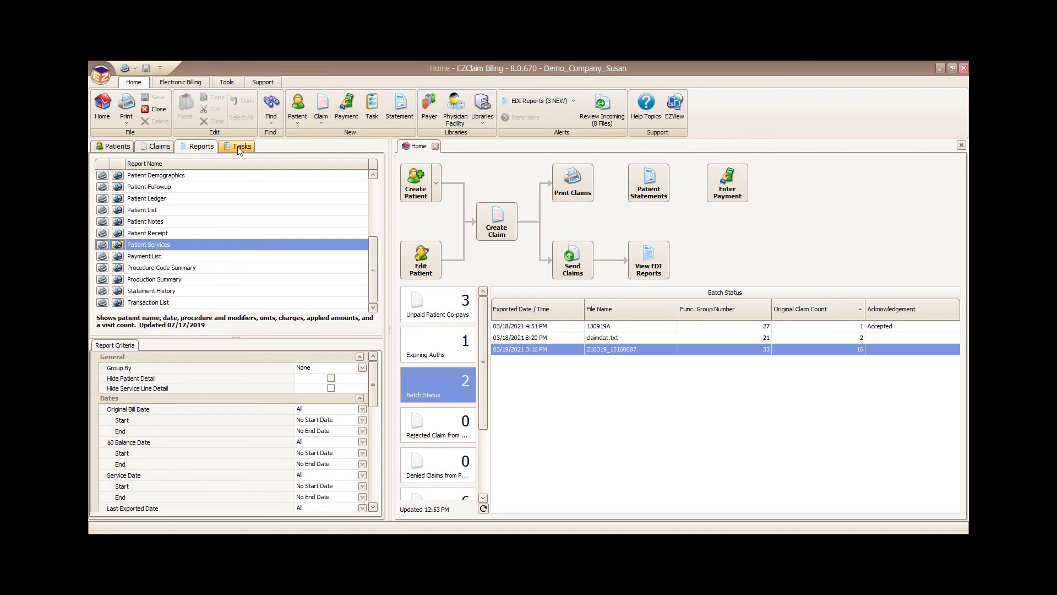
Step: Open the Fix Claim task and its linked 03/14/2021 claim, then close the Home tab
left_click(237, 147)
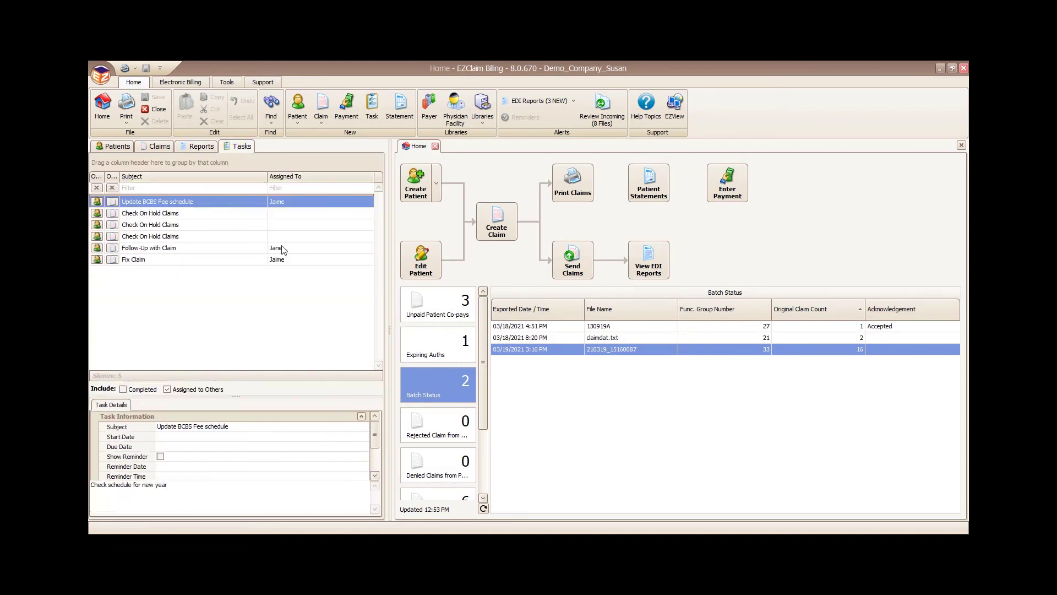
double_click(136, 261)
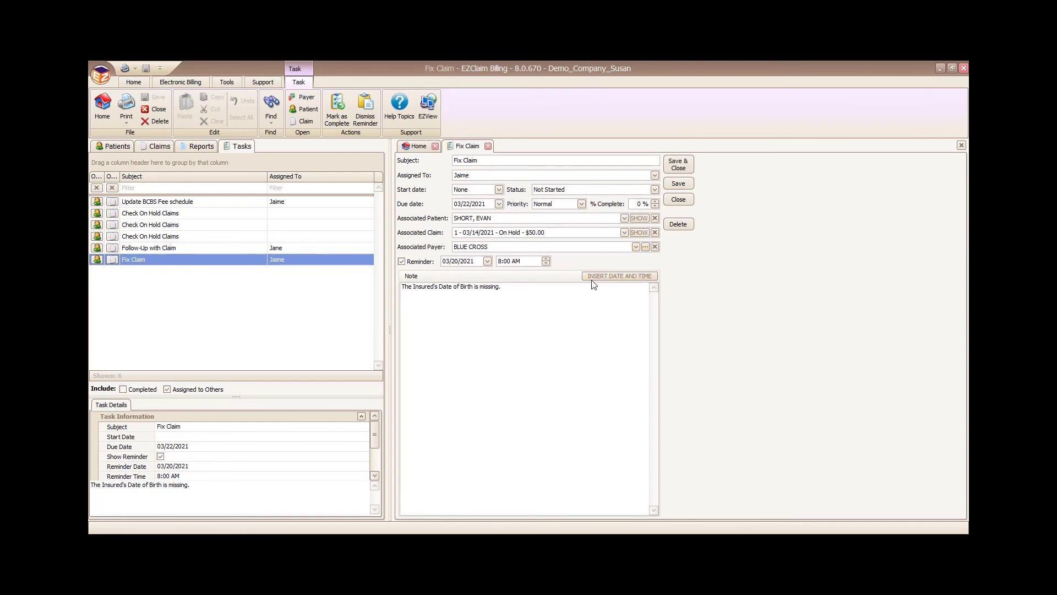
left_click(639, 233)
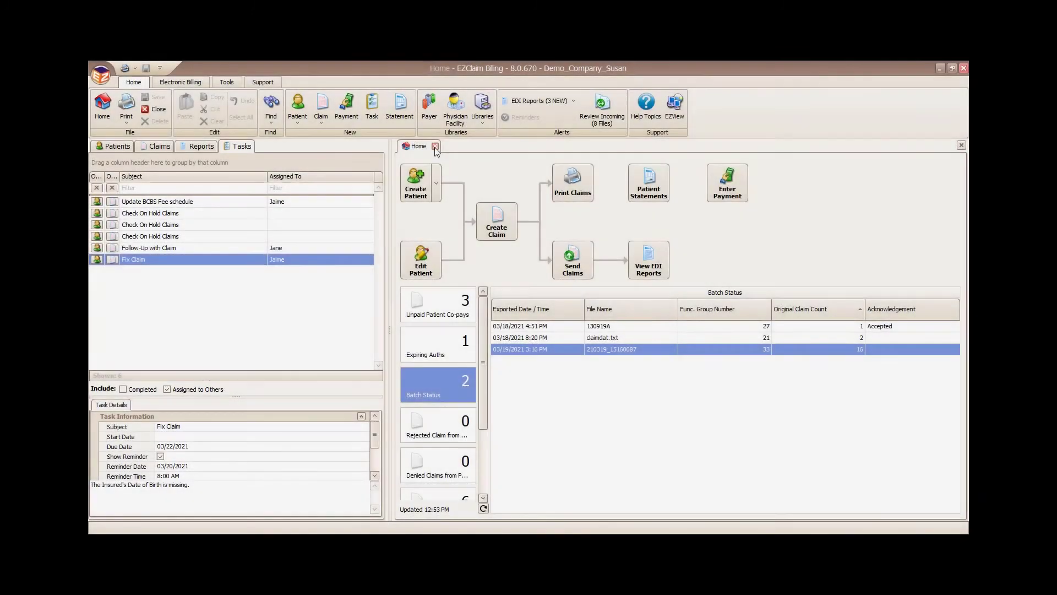
left_click(435, 146)
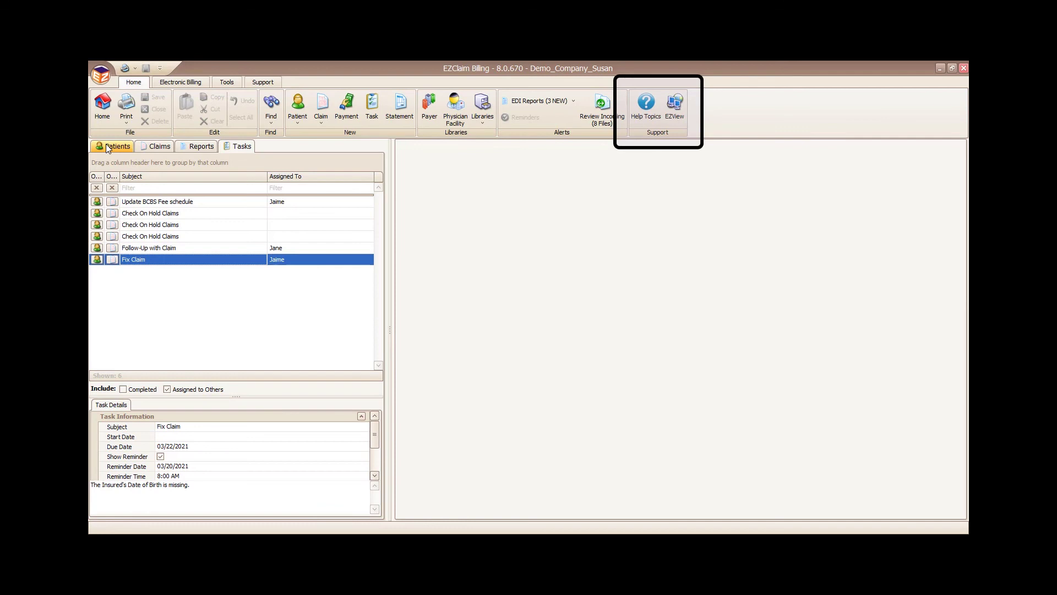
Step: Show the Patients list beside a reopened Home dashboard and widen the patient grid
left_click(105, 144)
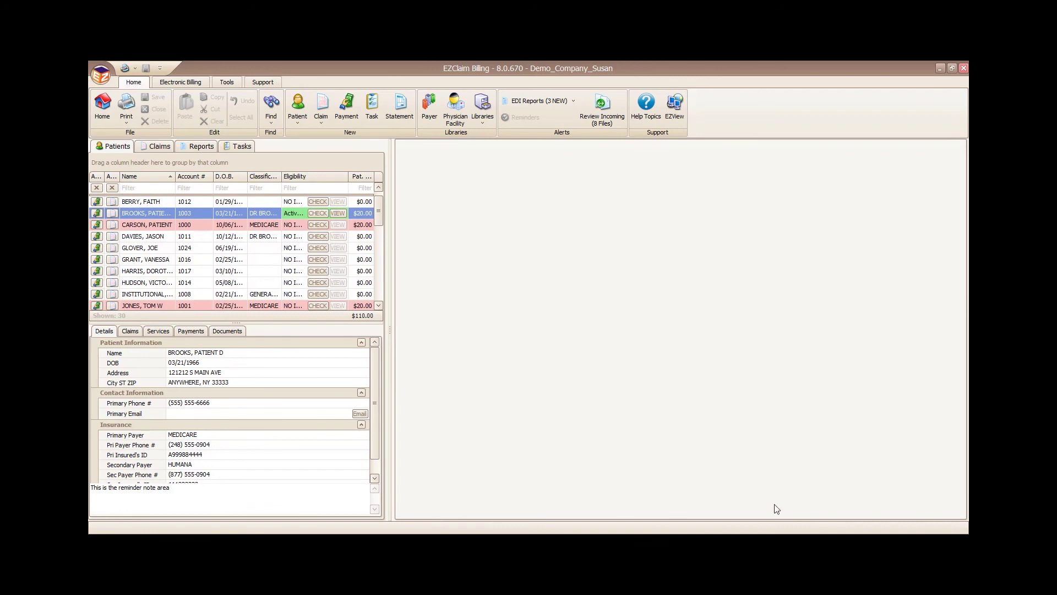
left_click(101, 107)
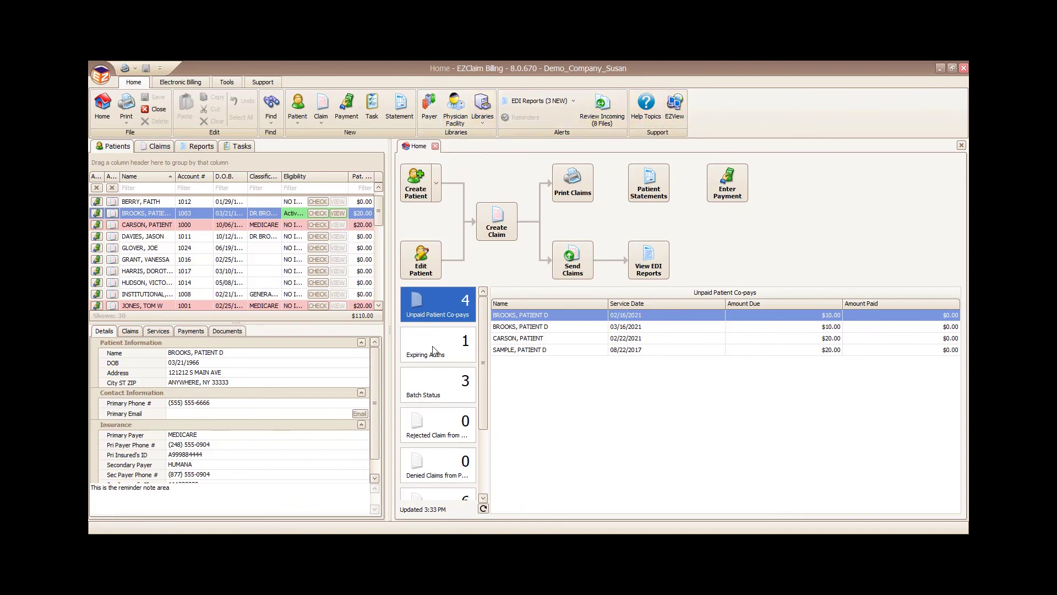
left_click_drag(393, 334, 414, 334)
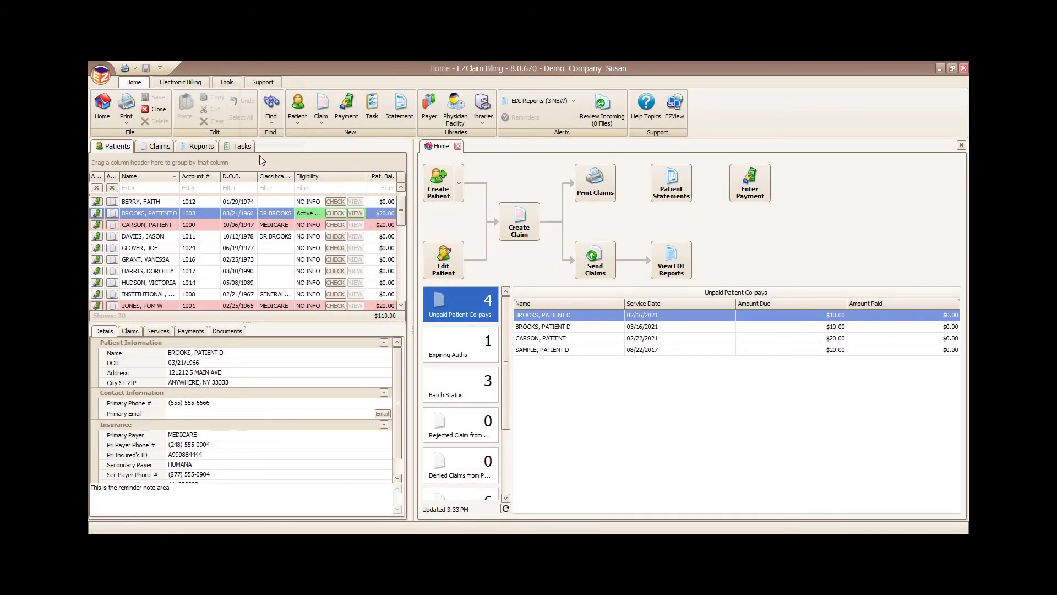
left_click(272, 119)
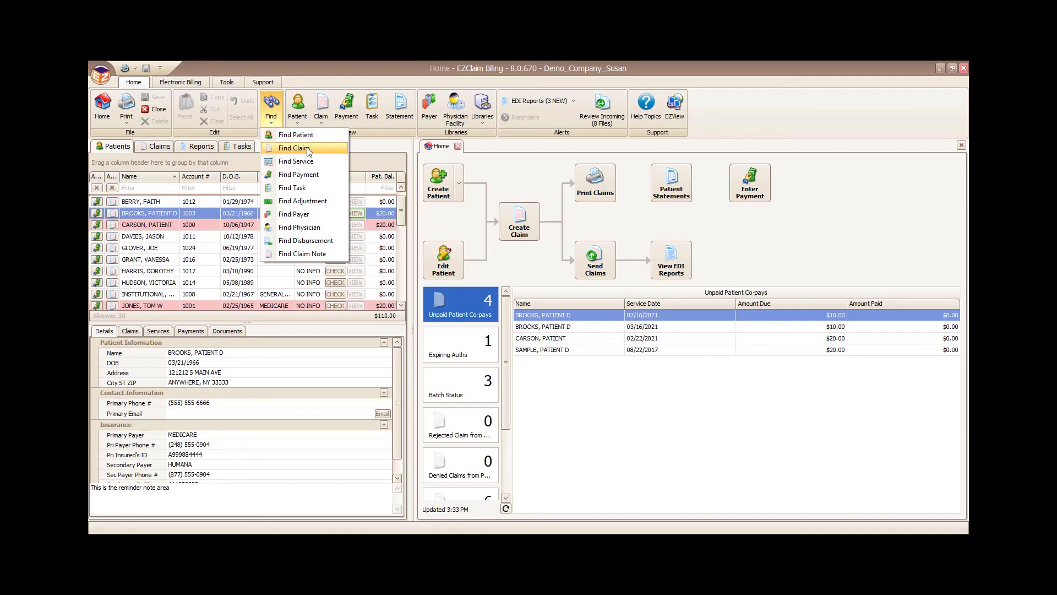
Step: In Find Payment, filter the Name column to show only BLUE CROSS payments
left_click(303, 175)
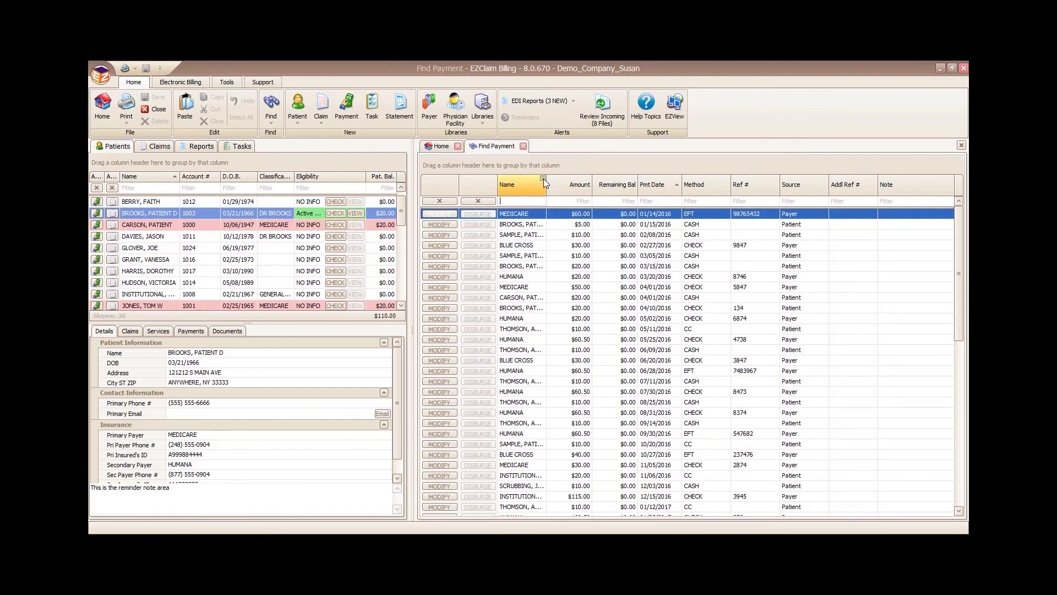
left_click(544, 179)
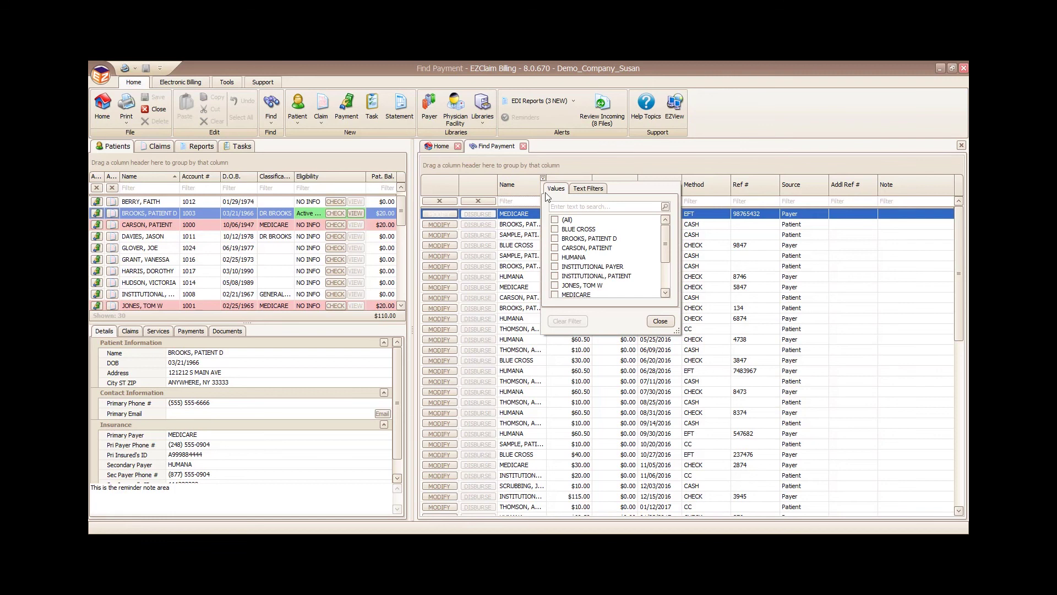
left_click(555, 229)
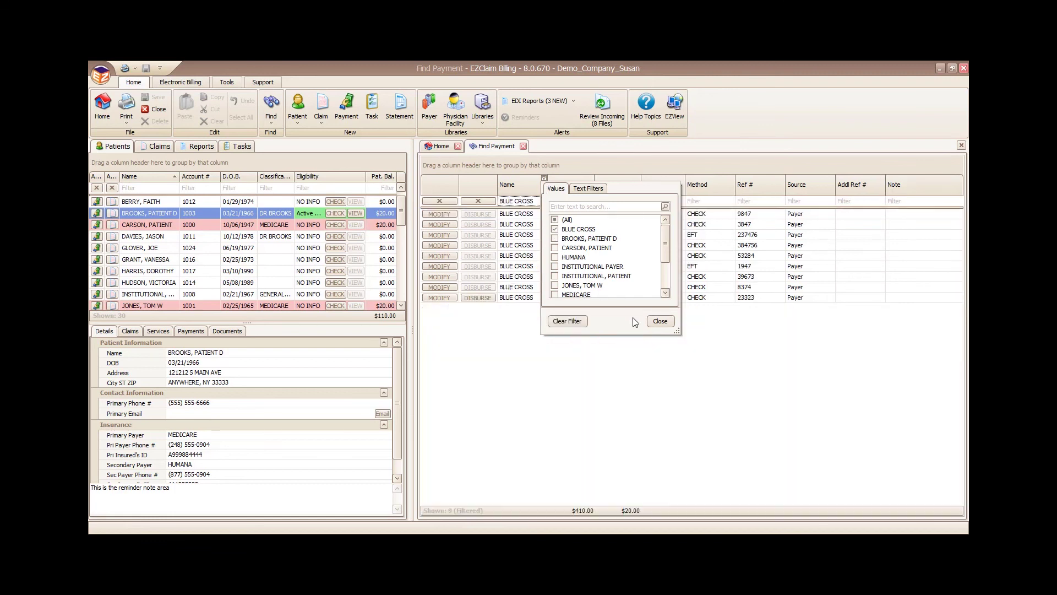
left_click(660, 321)
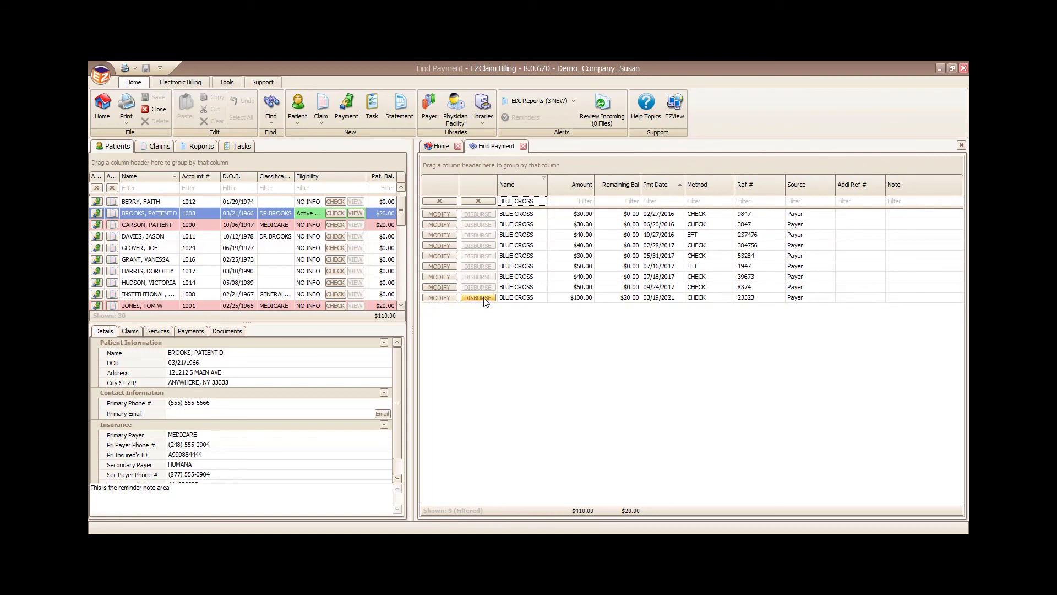
Step: Switch to Find Claim and filter Claim Status to On Hold
left_click(272, 123)
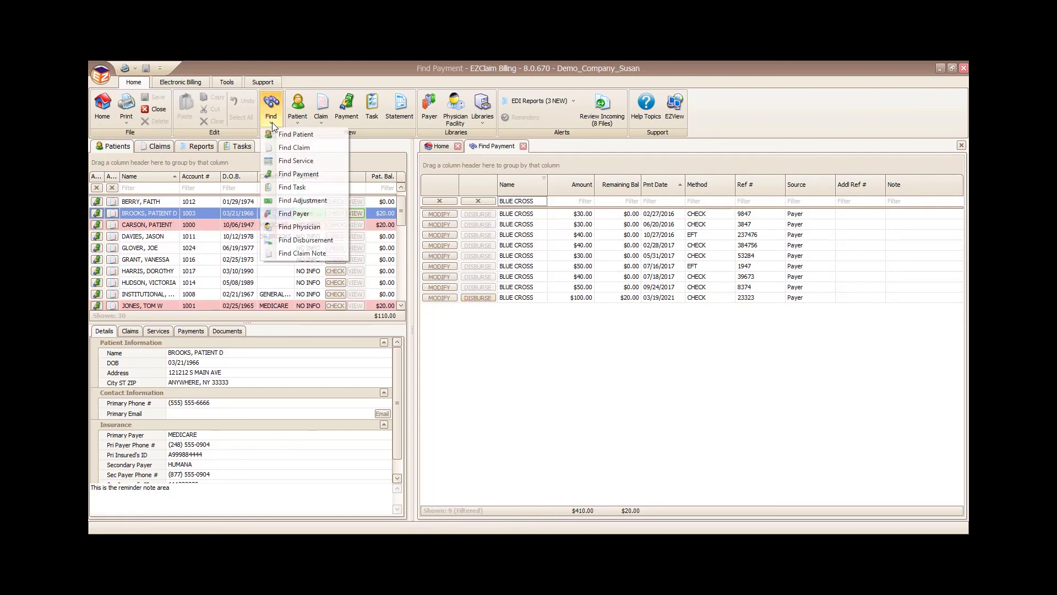
left_click(293, 148)
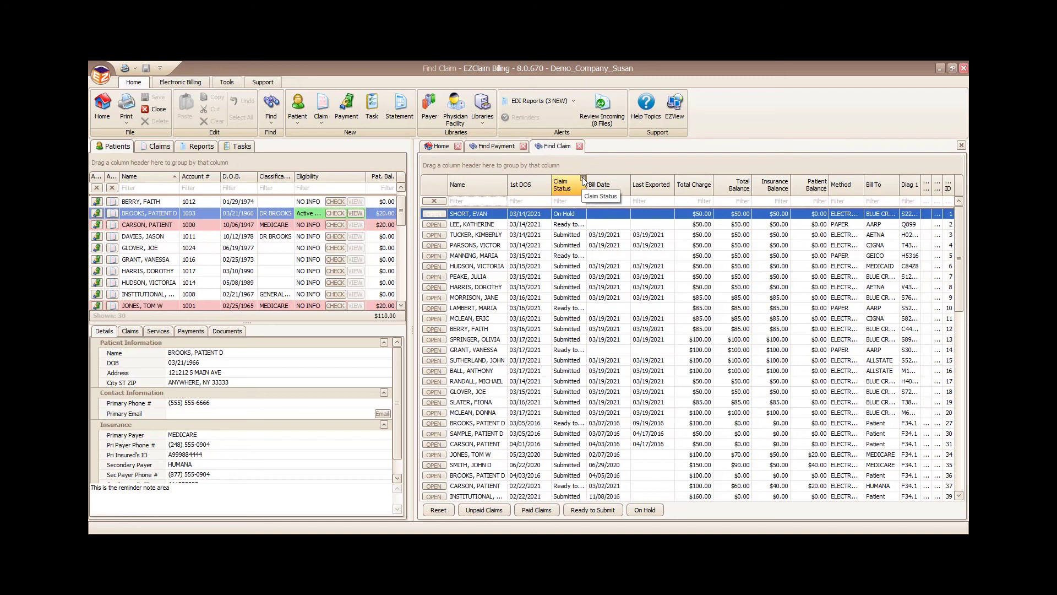
left_click(583, 179)
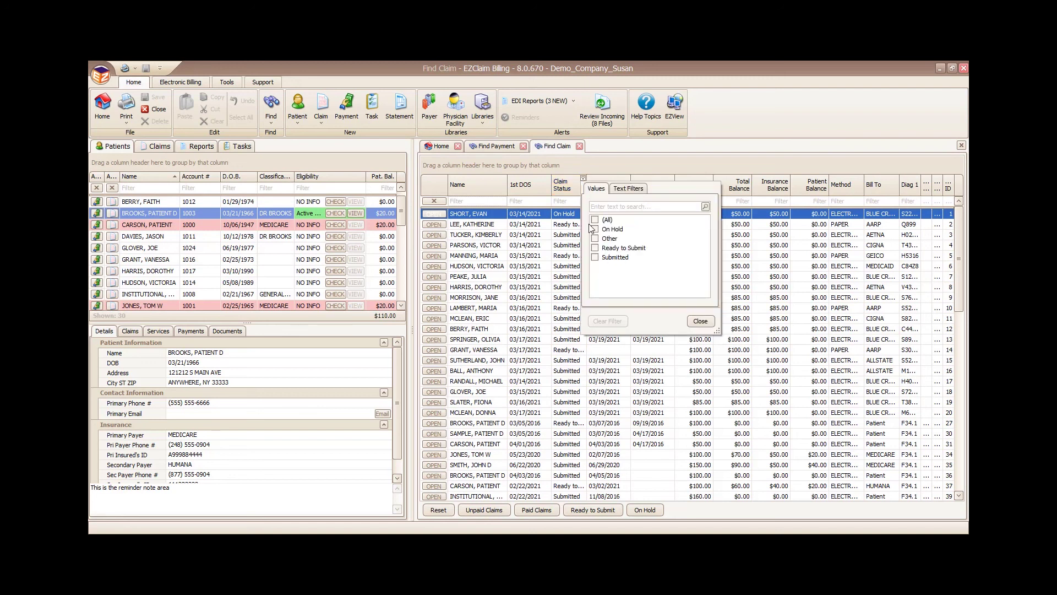
left_click(713, 321)
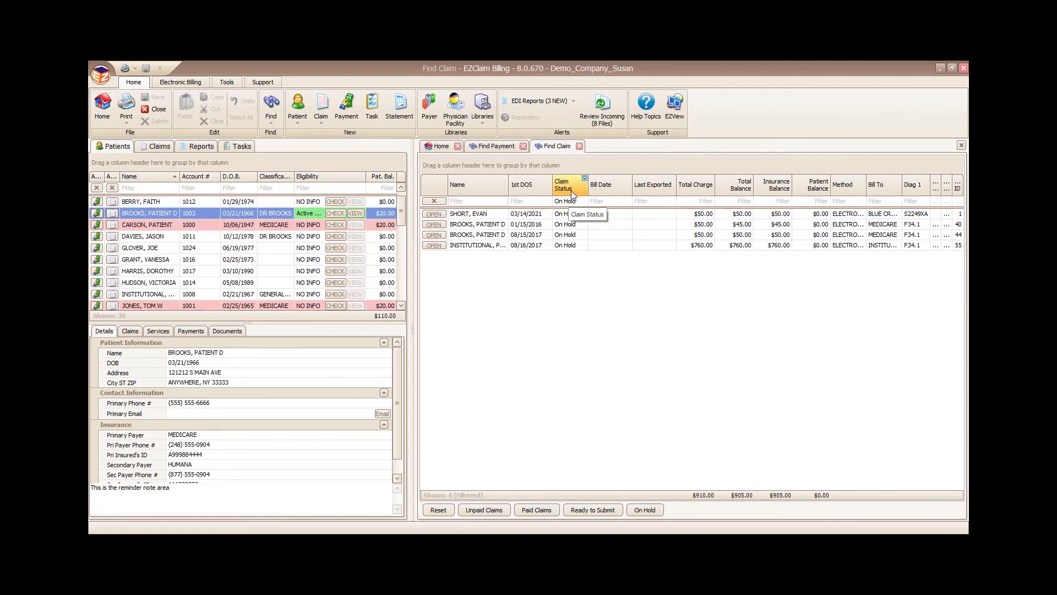
Step: Browse the Claim Status column options, try Unpaid Claims, then return to the 4 On Hold claims
right_click(572, 188)
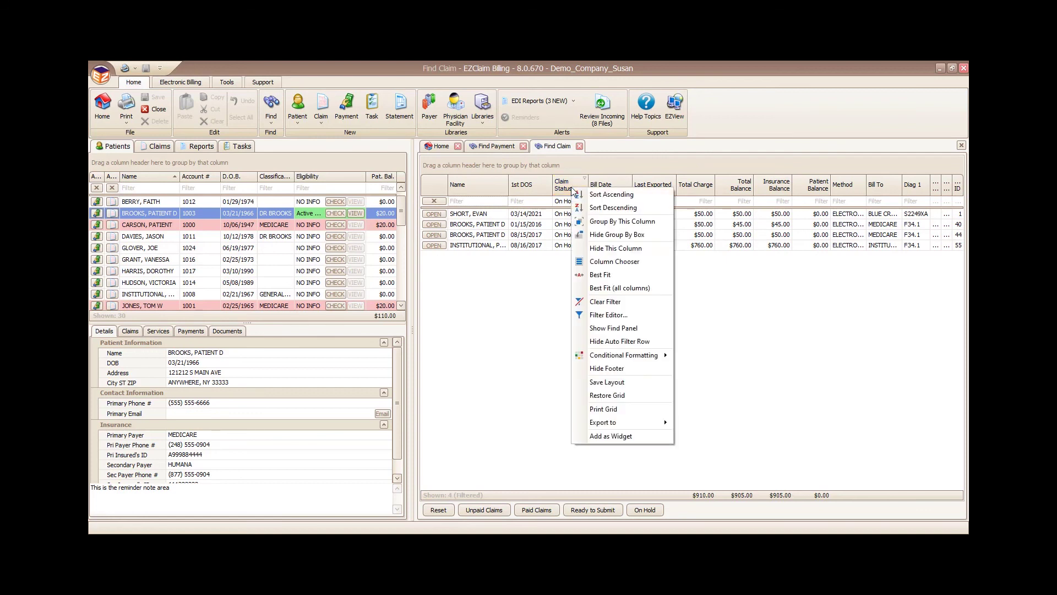
mouse_move(652, 353)
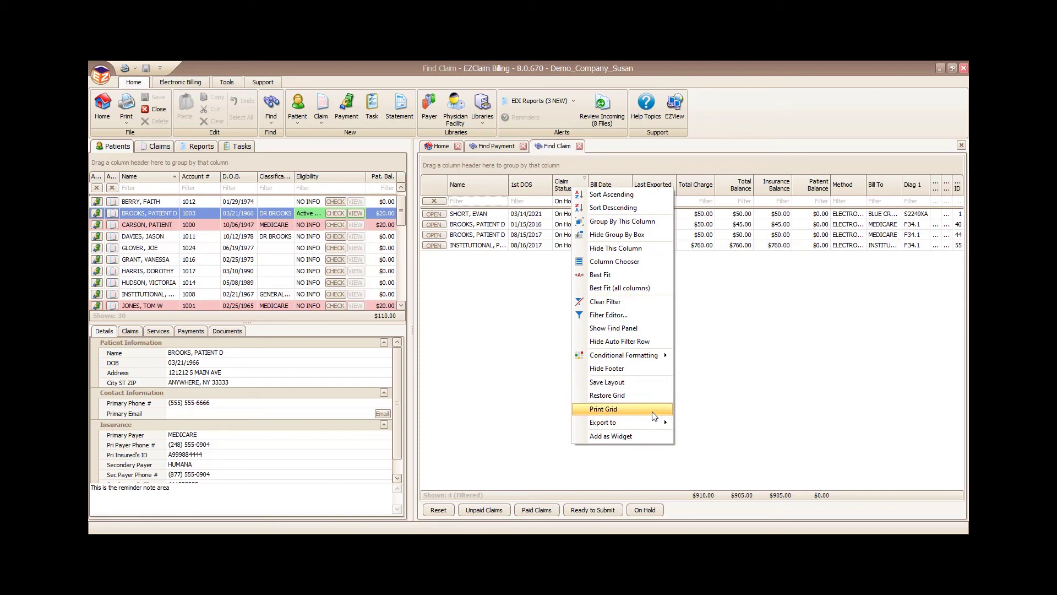
mouse_move(652, 423)
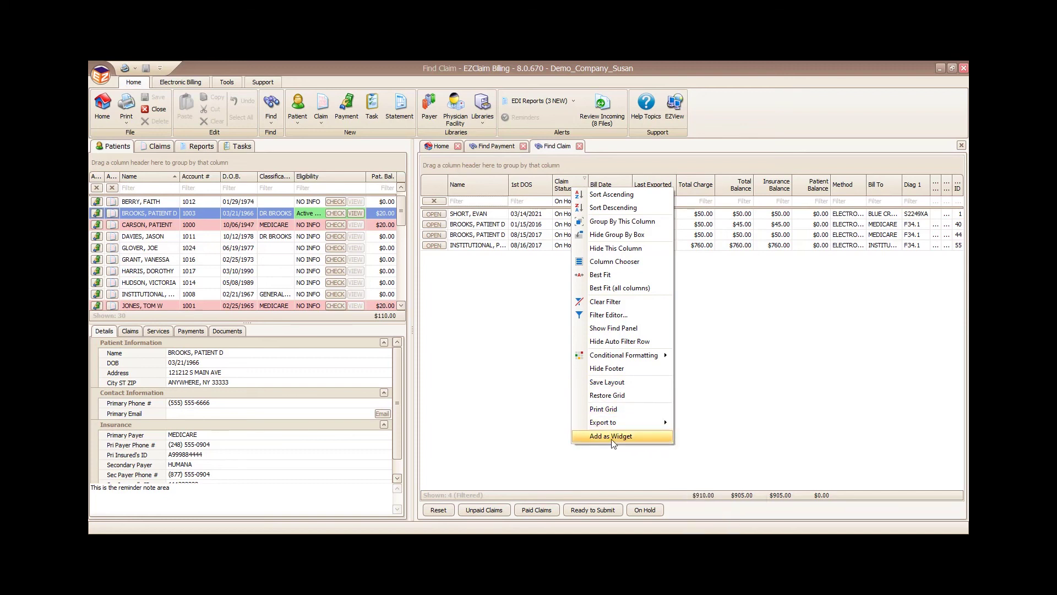
left_click(796, 440)
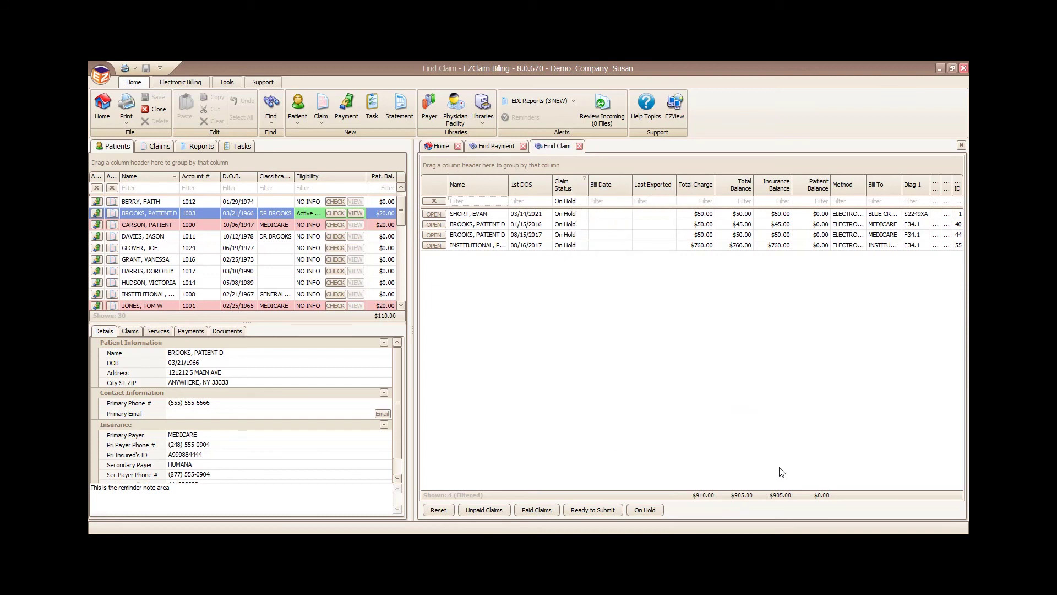
left_click(479, 512)
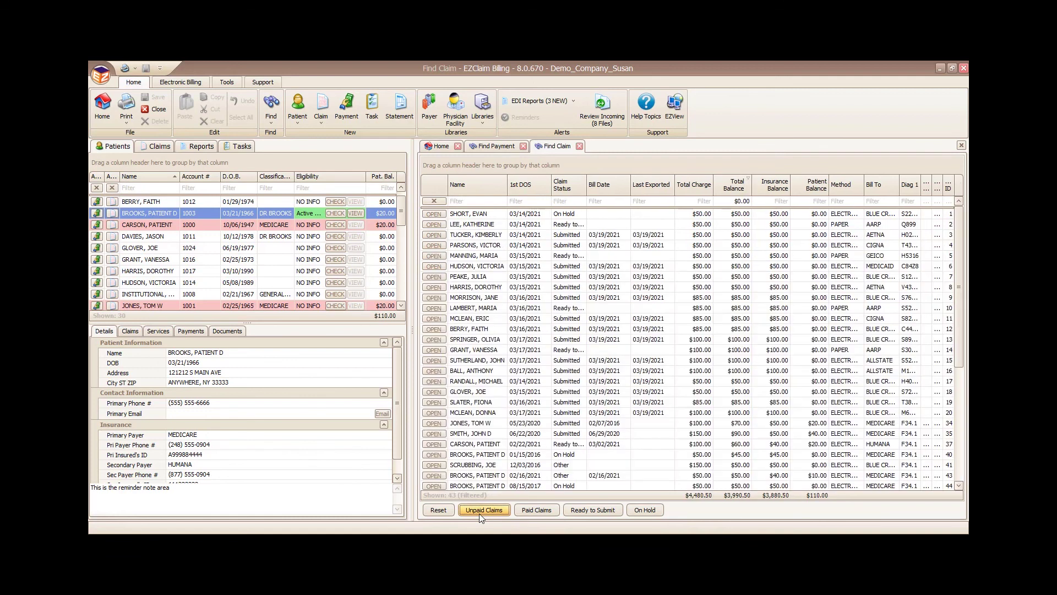
left_click(644, 510)
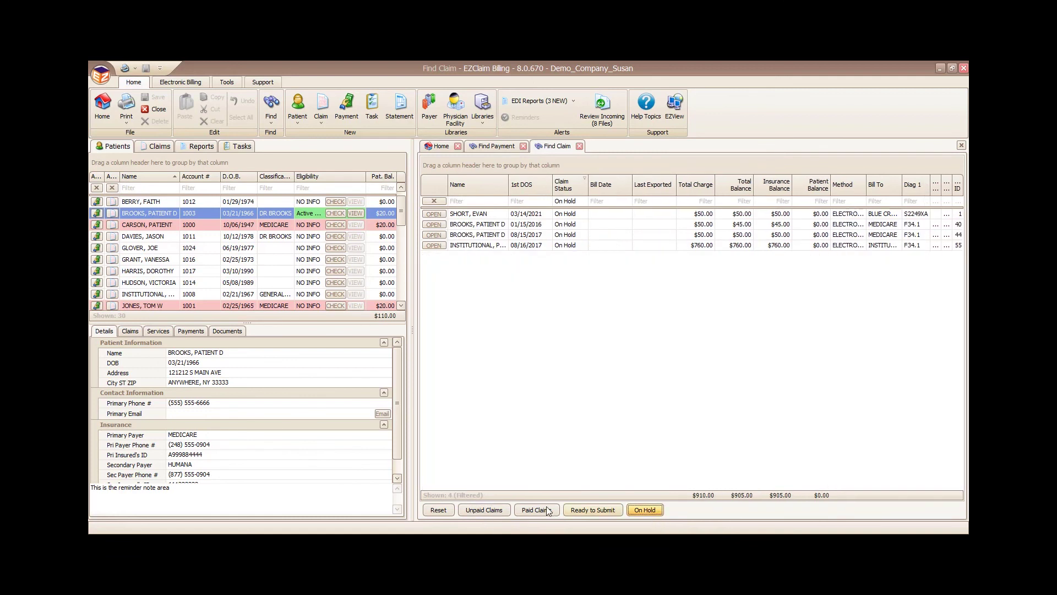